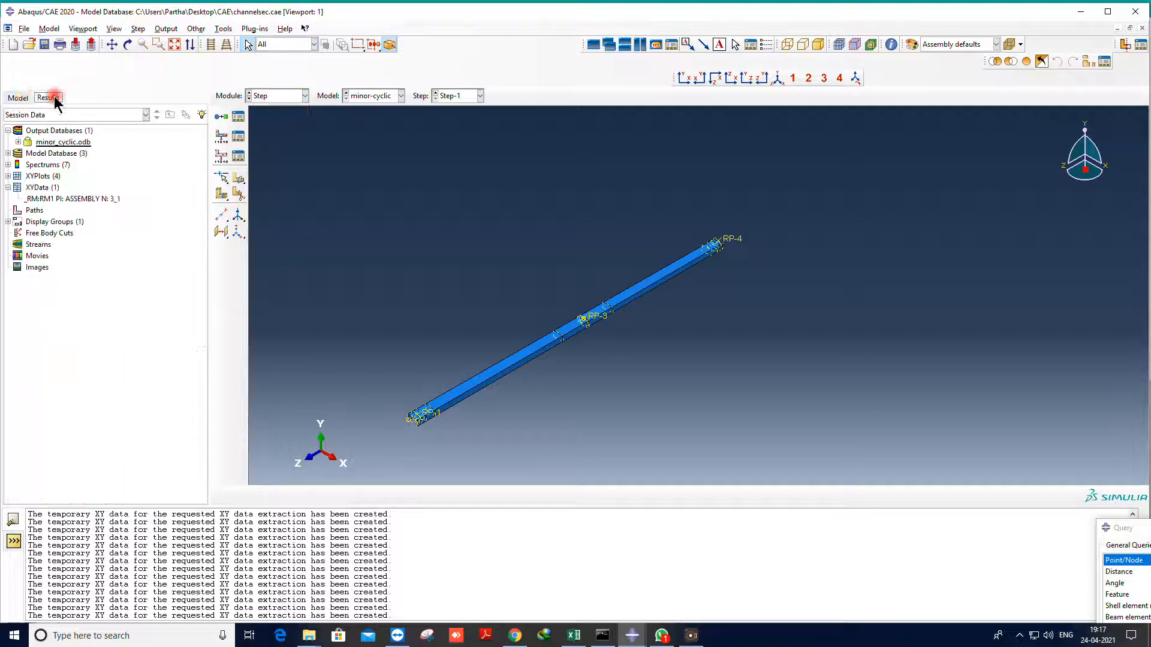
pyautogui.click(279, 96)
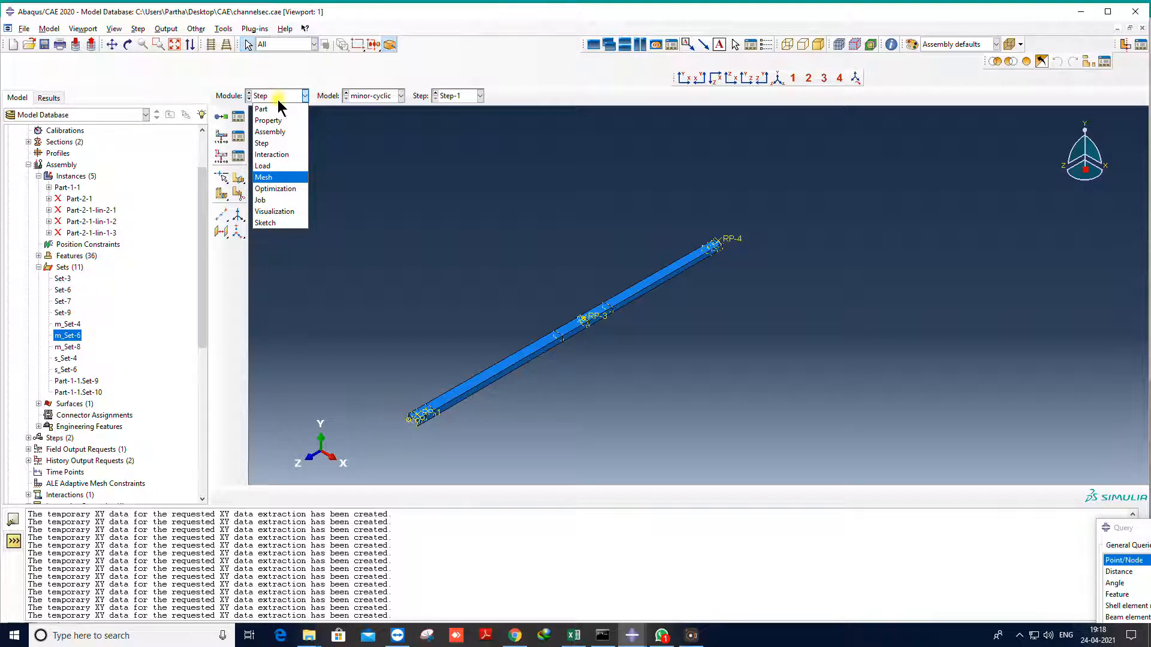
pyautogui.click(346, 240)
pyautogui.click(275, 96)
pyautogui.click(281, 97)
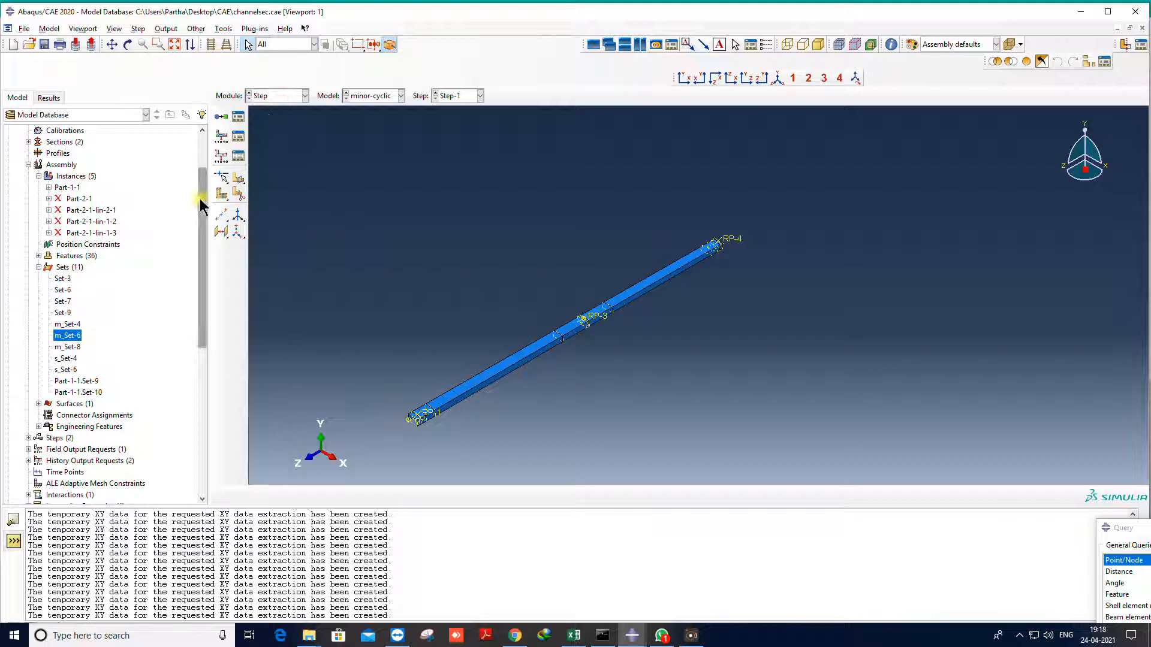
# Delete the existing amplitude cy from the minor-cyclic model
pyautogui.moveTo(201, 205); pyautogui.dragTo(175, 393)
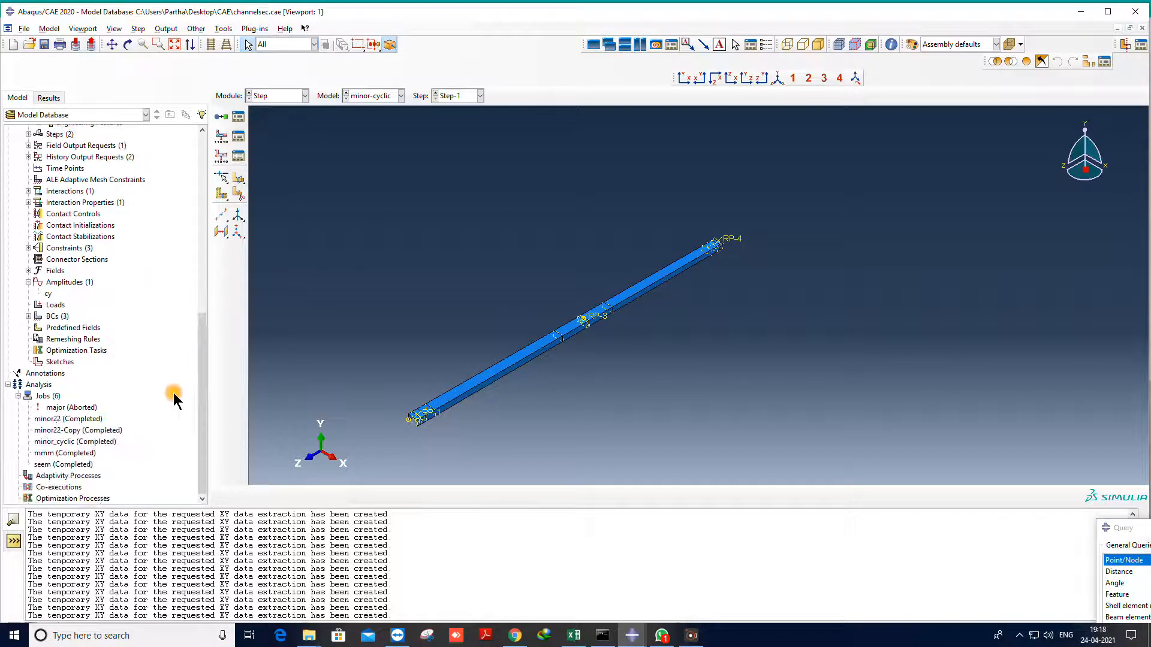
pyautogui.rightClick(49, 294)
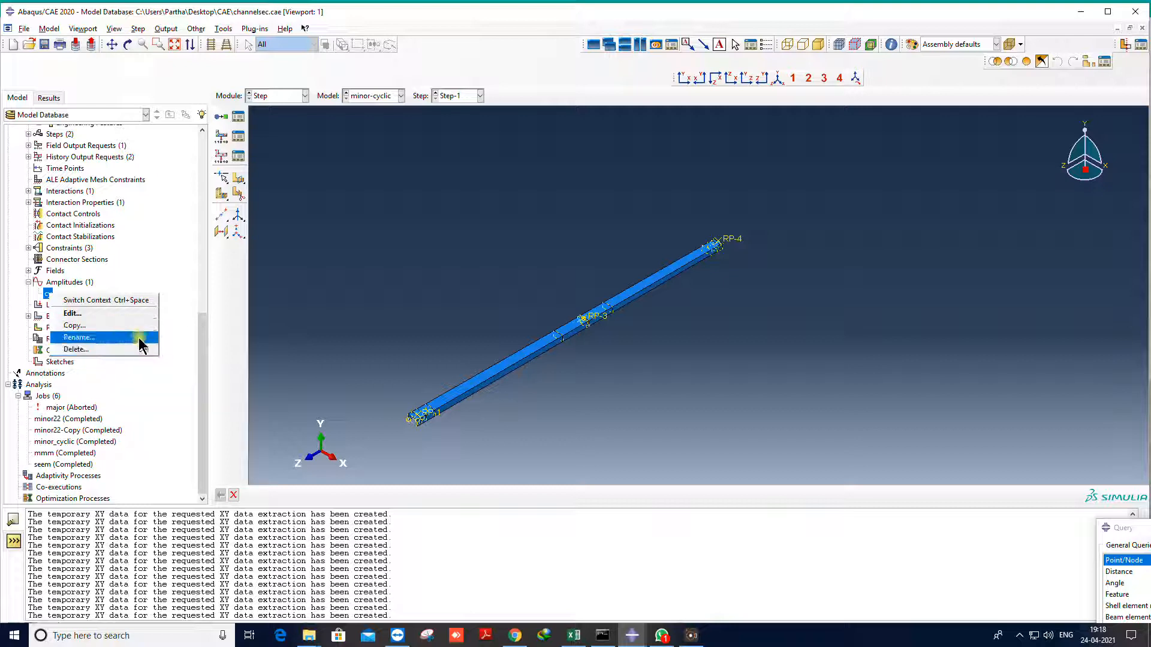
pyautogui.click(37, 286)
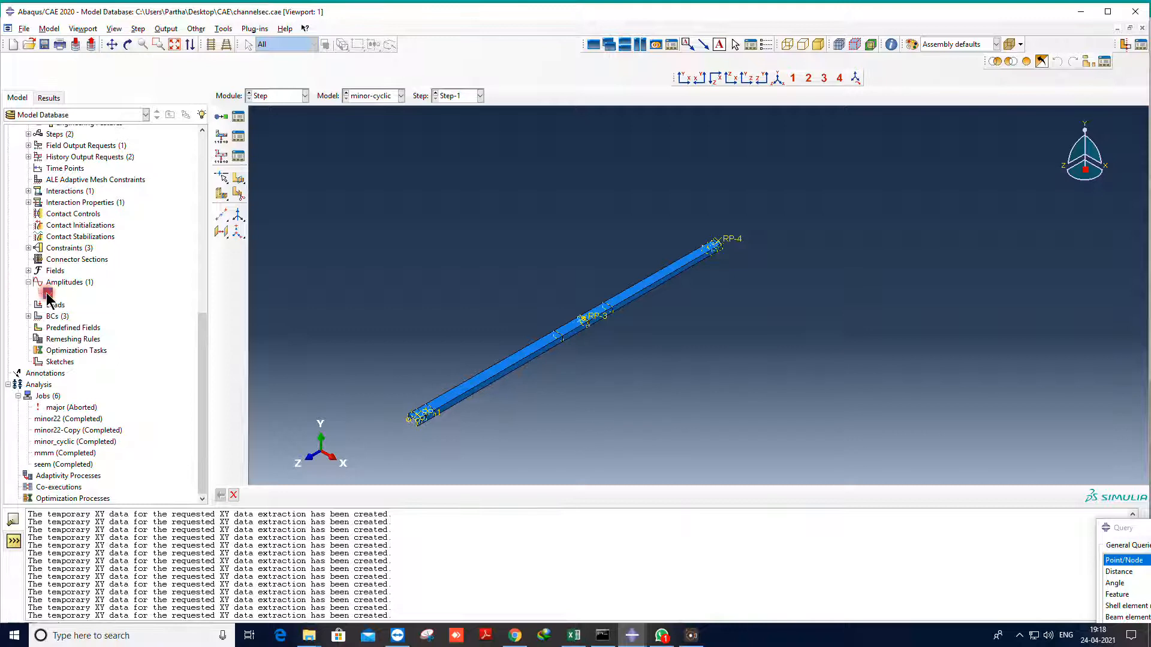
pyautogui.rightClick(47, 293)
pyautogui.click(74, 350)
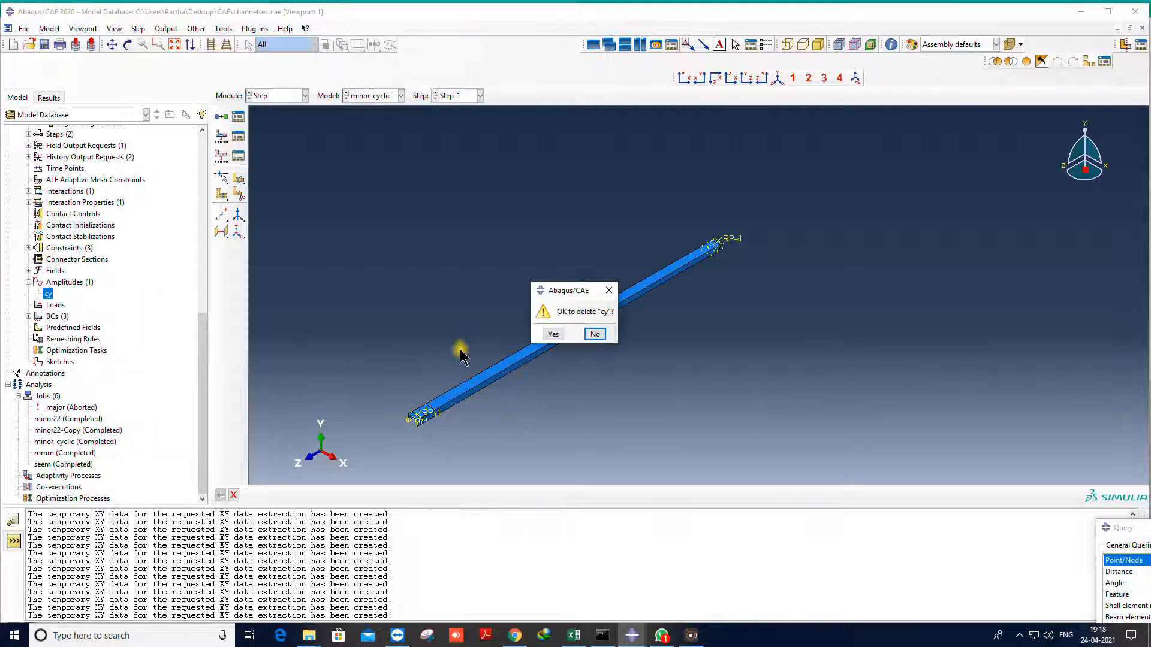
pyautogui.click(557, 333)
# Start a new tabular amplitude named cy
pyautogui.rightClick(64, 300)
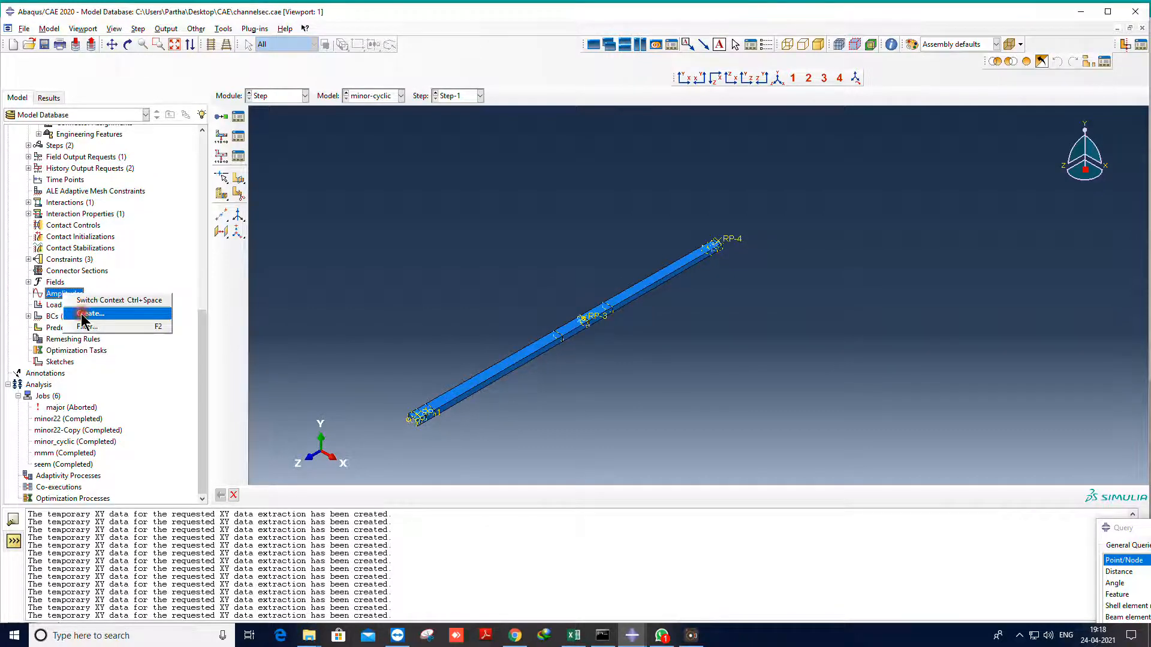
pyautogui.click(73, 298)
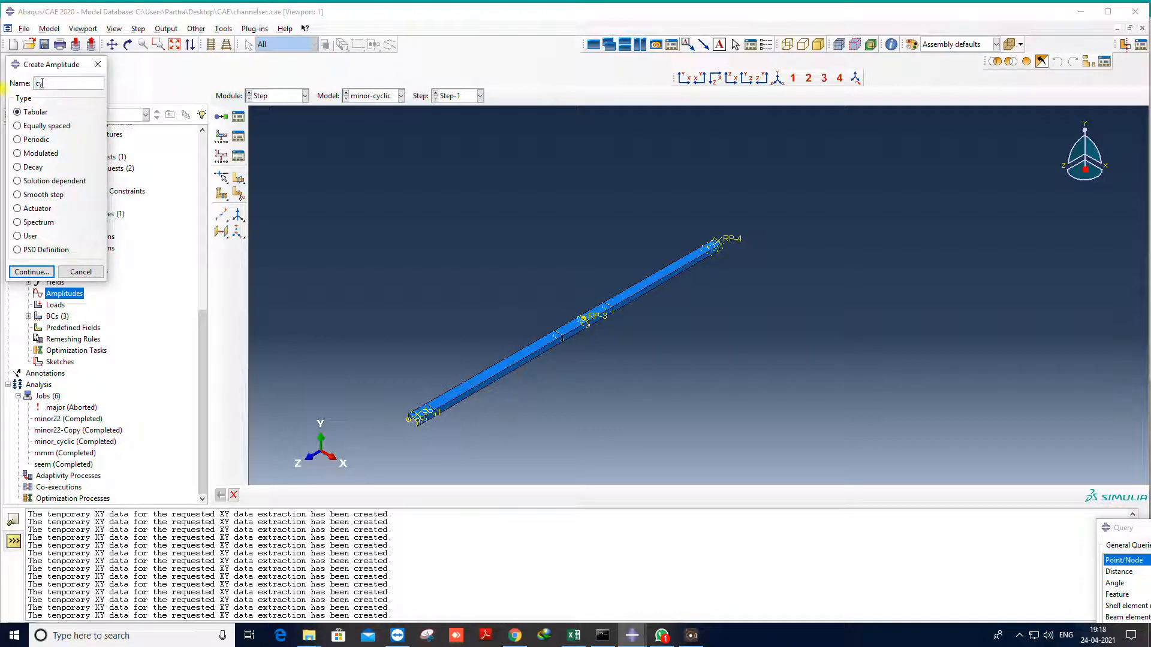
pyautogui.click(33, 271)
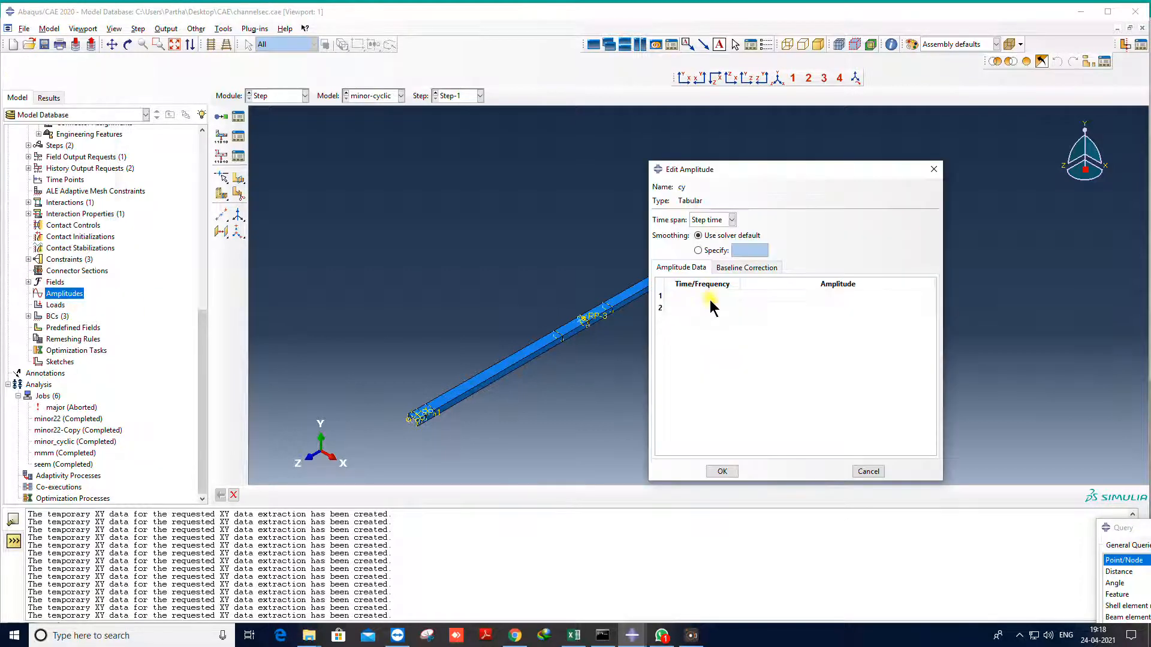
# Copy the cyclic time and amplitude columns from the Excel sheet into the cy amplitude table, starting at row 1, and save the amplitude
pyautogui.click(573, 636)
pyautogui.moveTo(52, 162); pyautogui.dragTo(109, 575)
pyautogui.hotkey('ctrl', 'c')
pyautogui.click(573, 635)
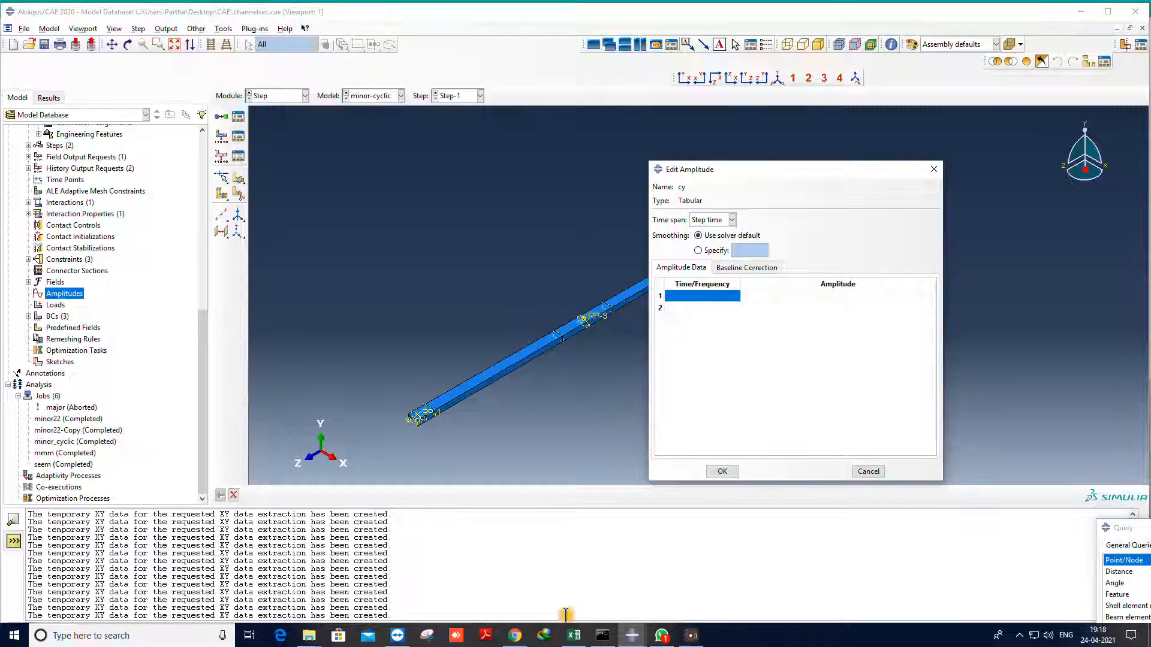
pyautogui.click(695, 296)
pyautogui.hotkey('ctrl', 'v')
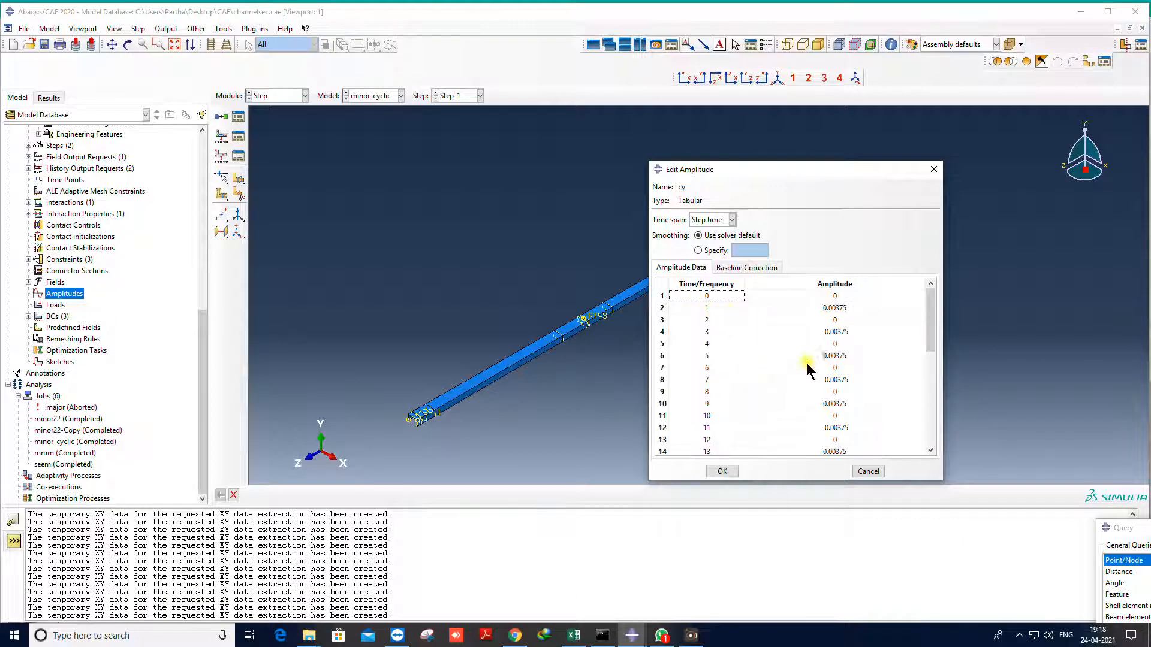
pyautogui.doubleClick(857, 320)
pyautogui.moveTo(699, 297); pyautogui.dragTo(707, 391)
pyautogui.click(707, 391)
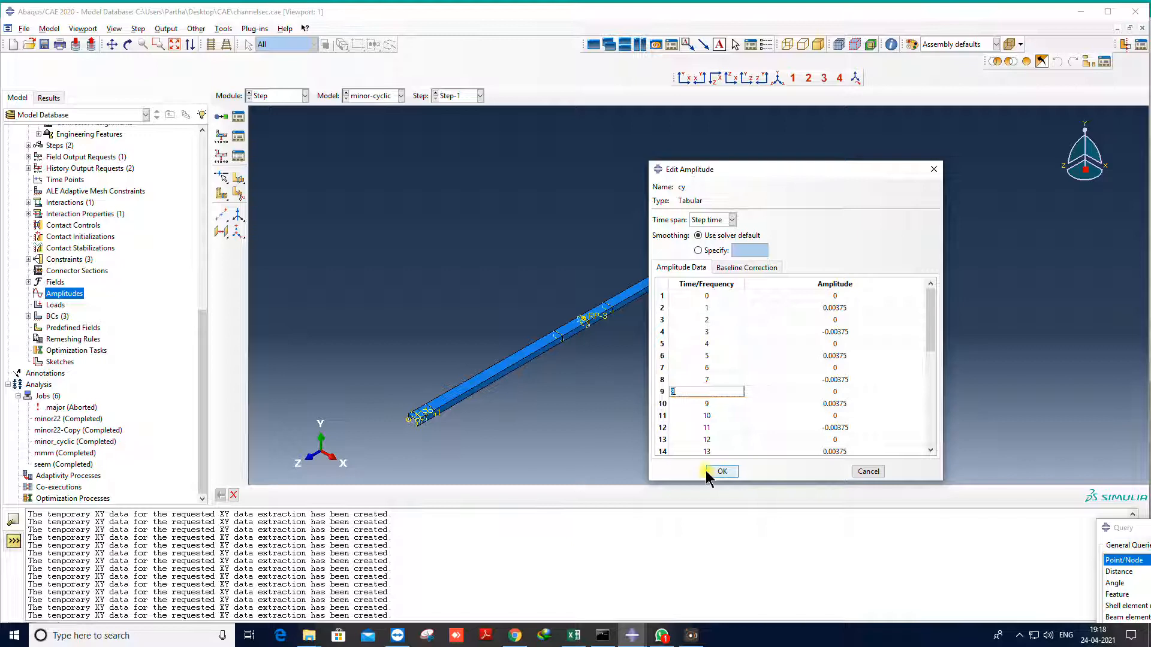
pyautogui.click(719, 474)
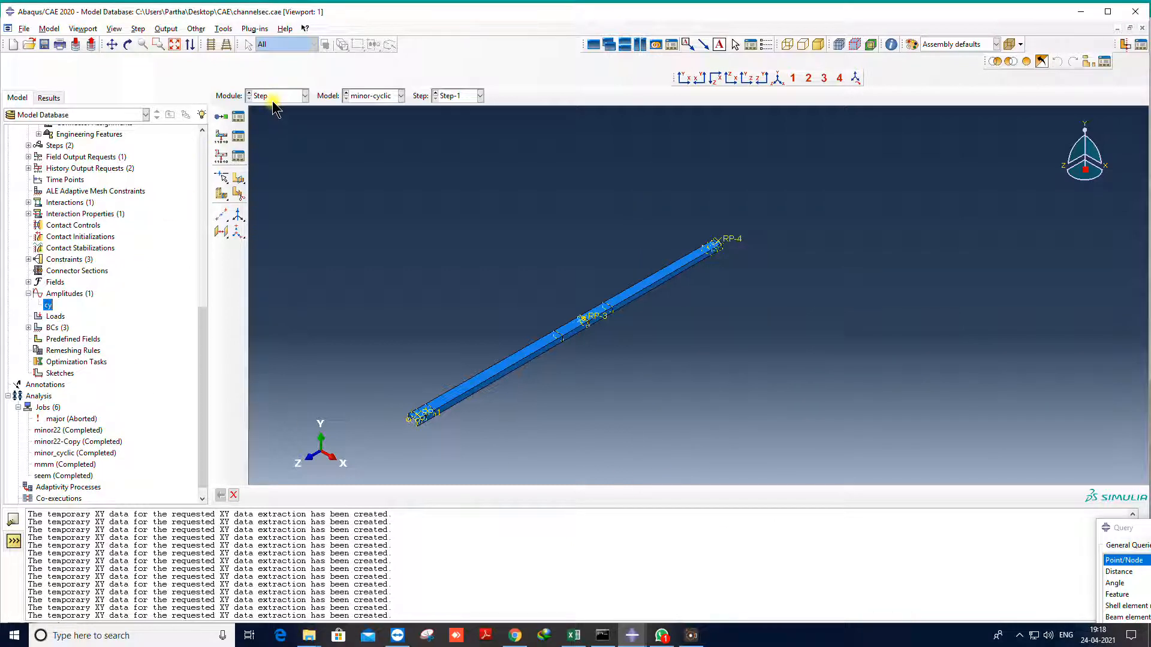
# Check the final time value in the cy amplitude table and set Step-1's time period to 34 to match it
pyautogui.rightClick(47, 305)
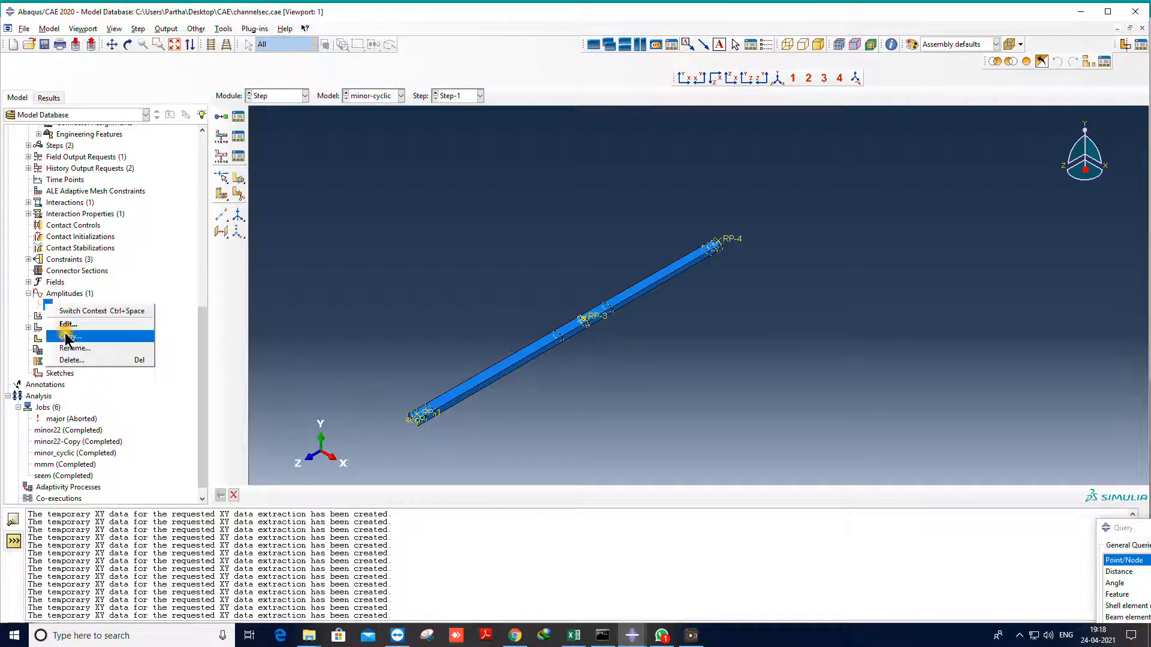
pyautogui.click(76, 326)
pyautogui.scroll(-5, 704, 437)
pyautogui.scroll(-2, 704, 437)
pyautogui.doubleClick(707, 448)
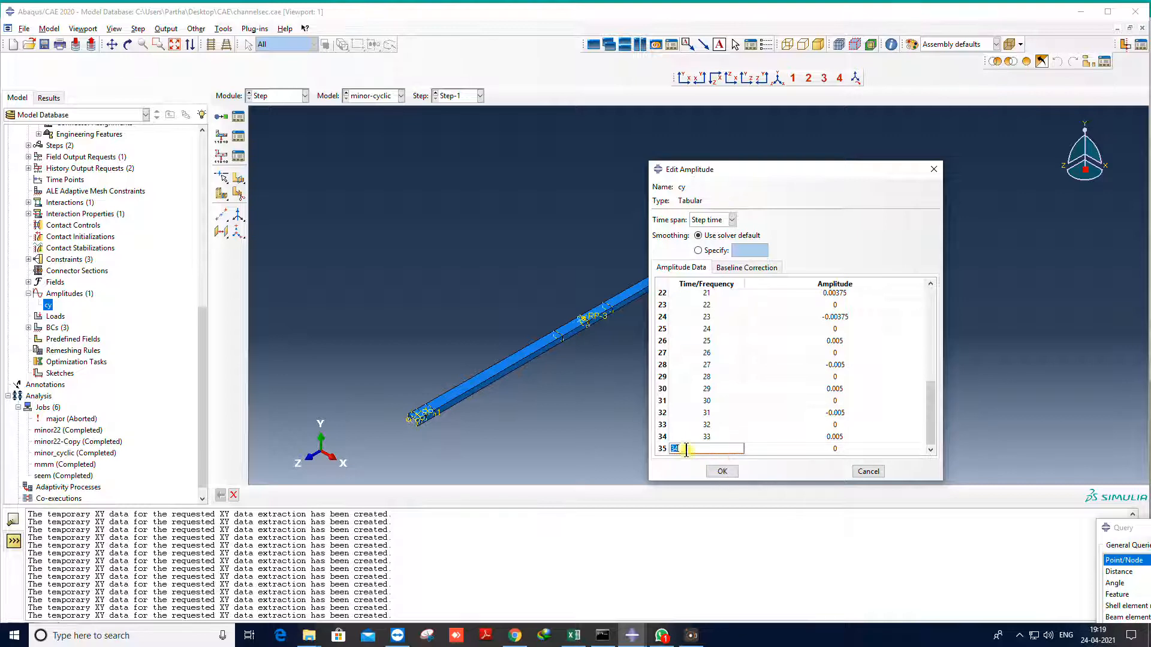
pyautogui.click(722, 471)
pyautogui.click(238, 117)
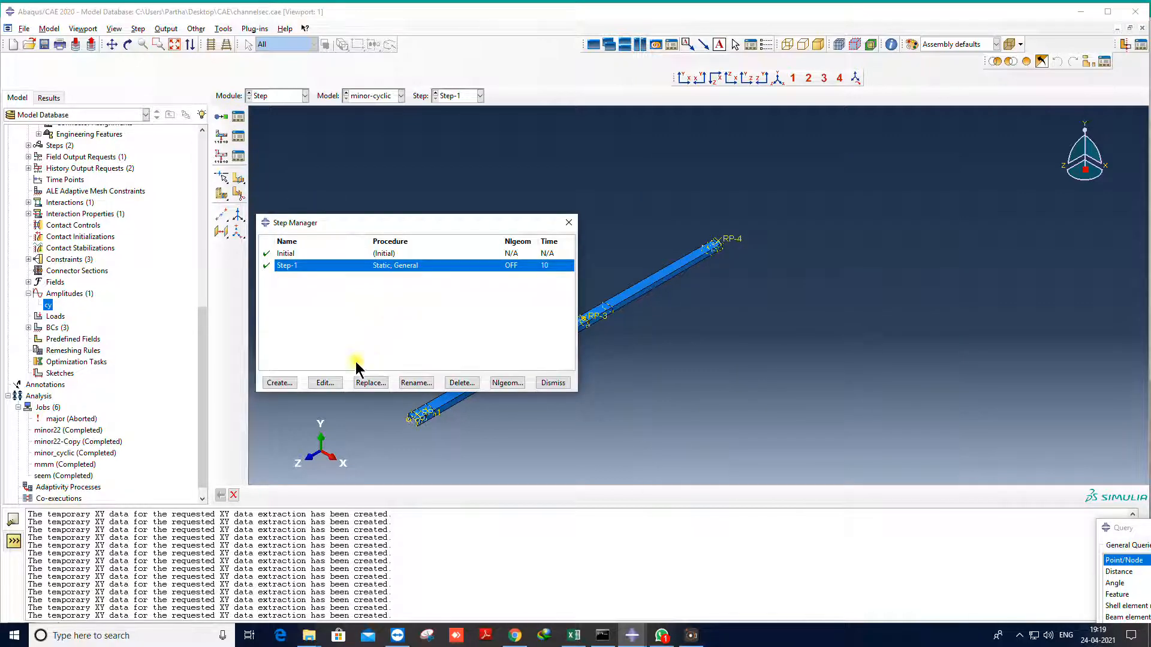
pyautogui.click(327, 382)
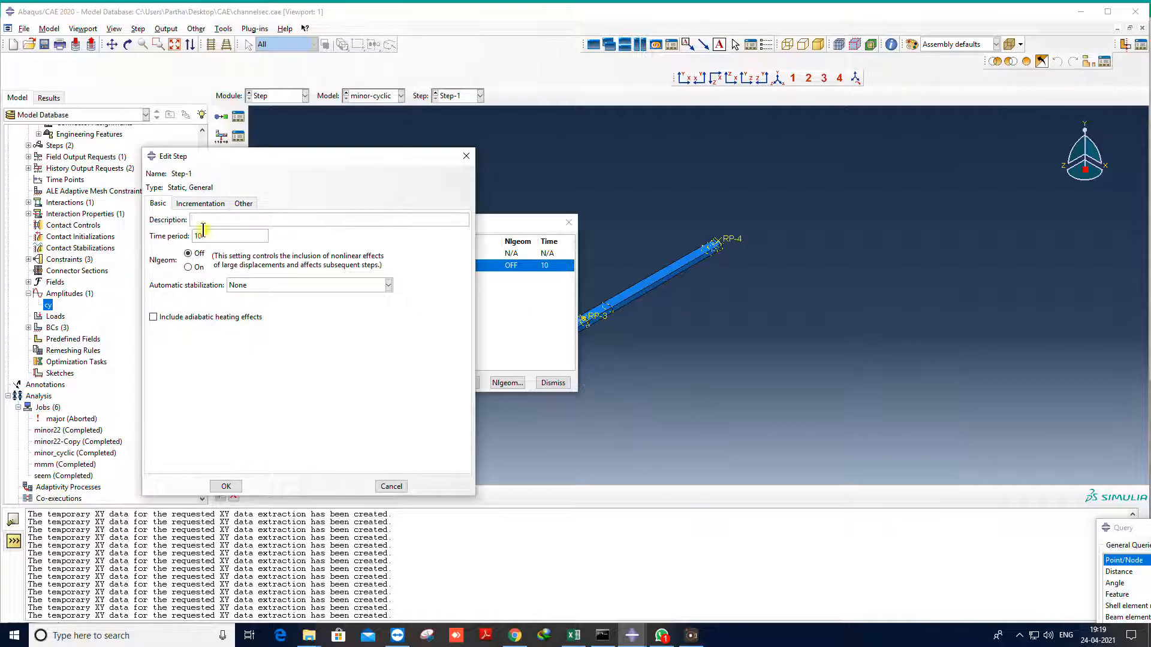
pyautogui.write('34')
pyautogui.click(225, 486)
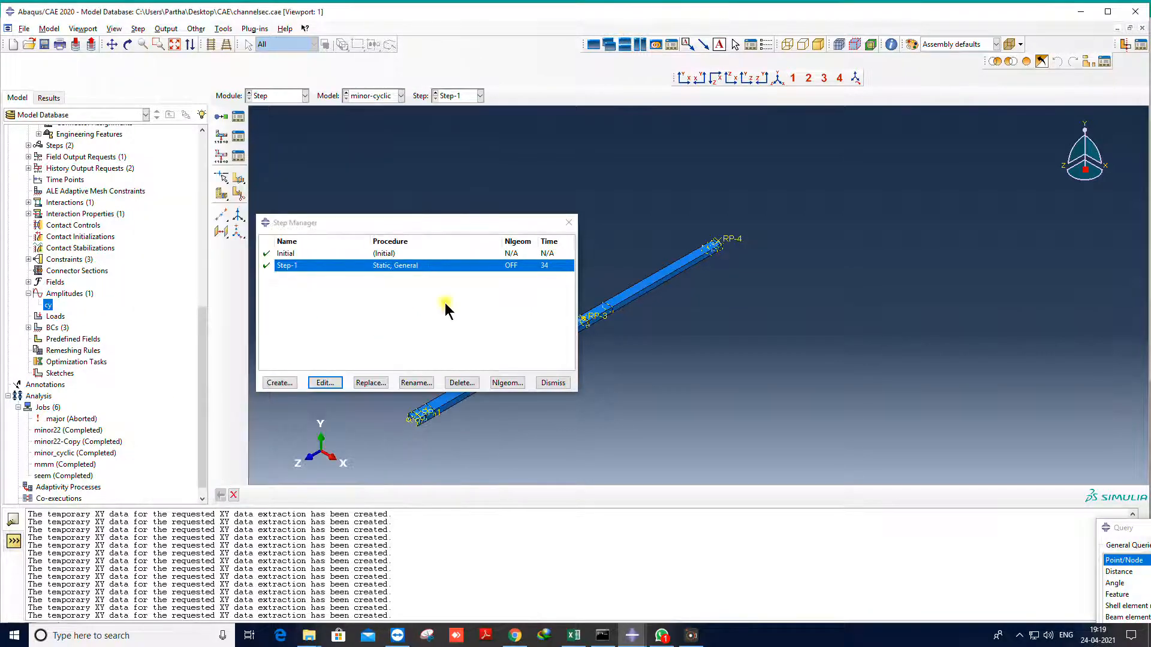
pyautogui.click(569, 223)
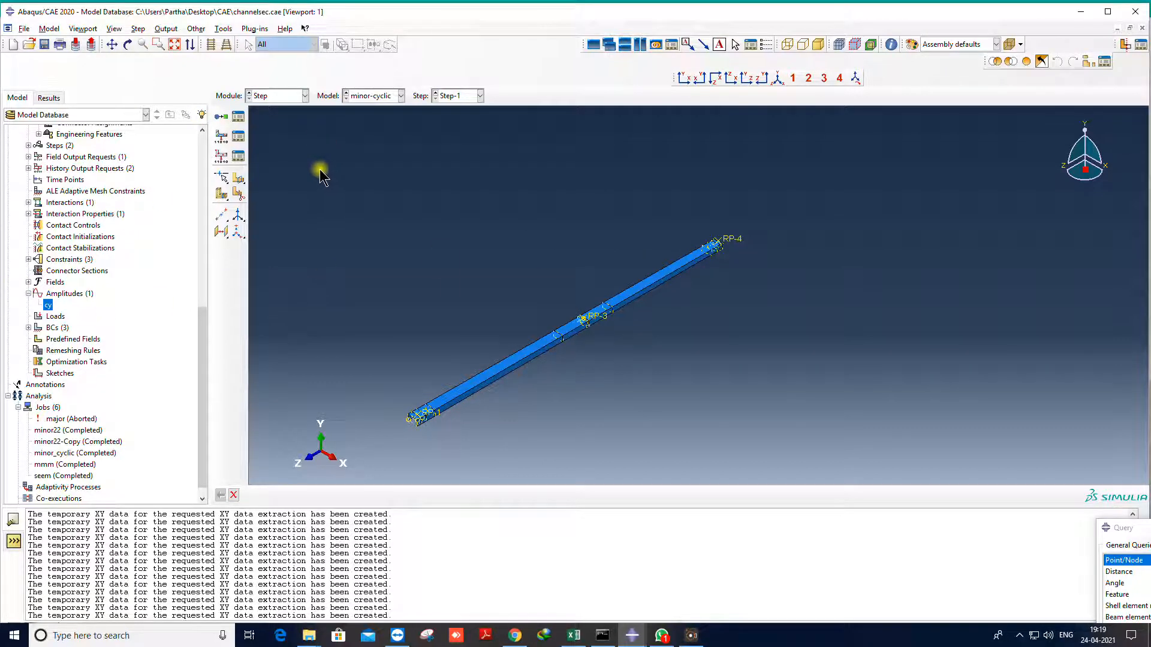
# Switch to the Load module and open the cyclic boundary condition in Step-1 for editing
pyautogui.click(272, 96)
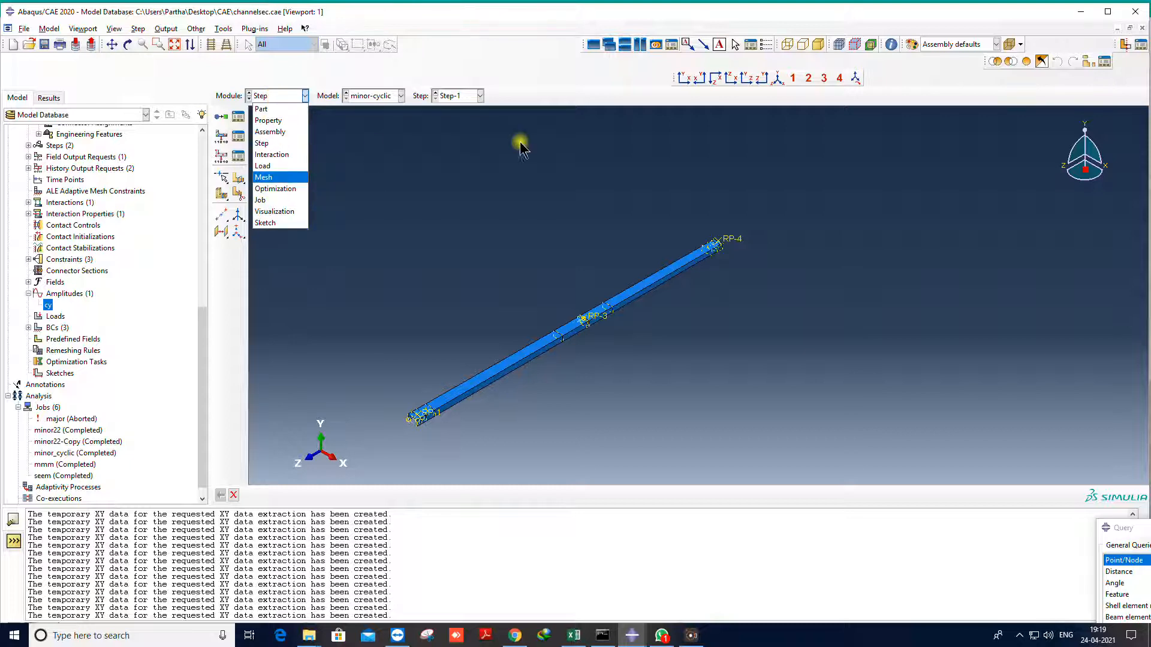
pyautogui.click(540, 144)
pyautogui.click(277, 100)
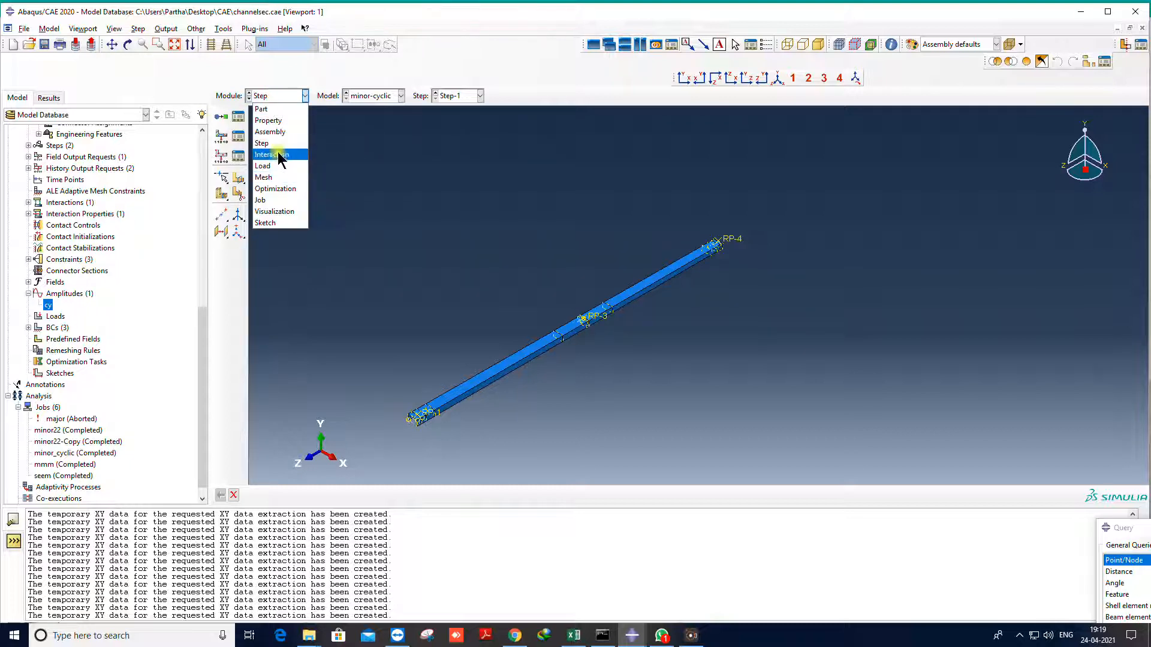
pyautogui.click(286, 95)
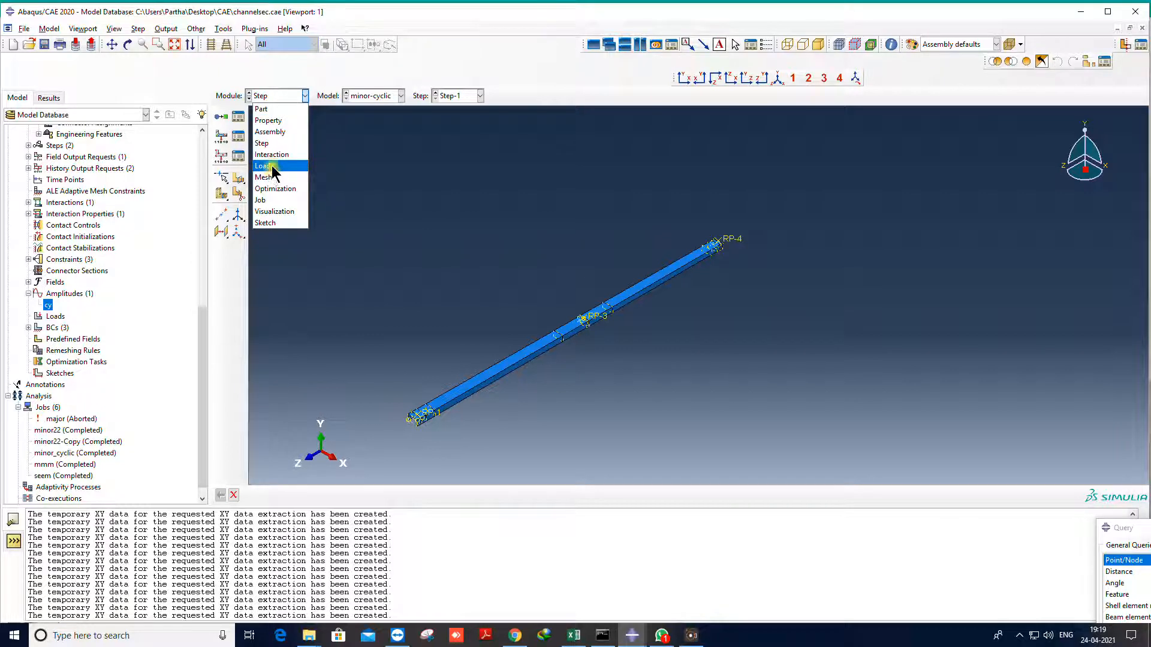
pyautogui.click(273, 173)
pyautogui.click(240, 137)
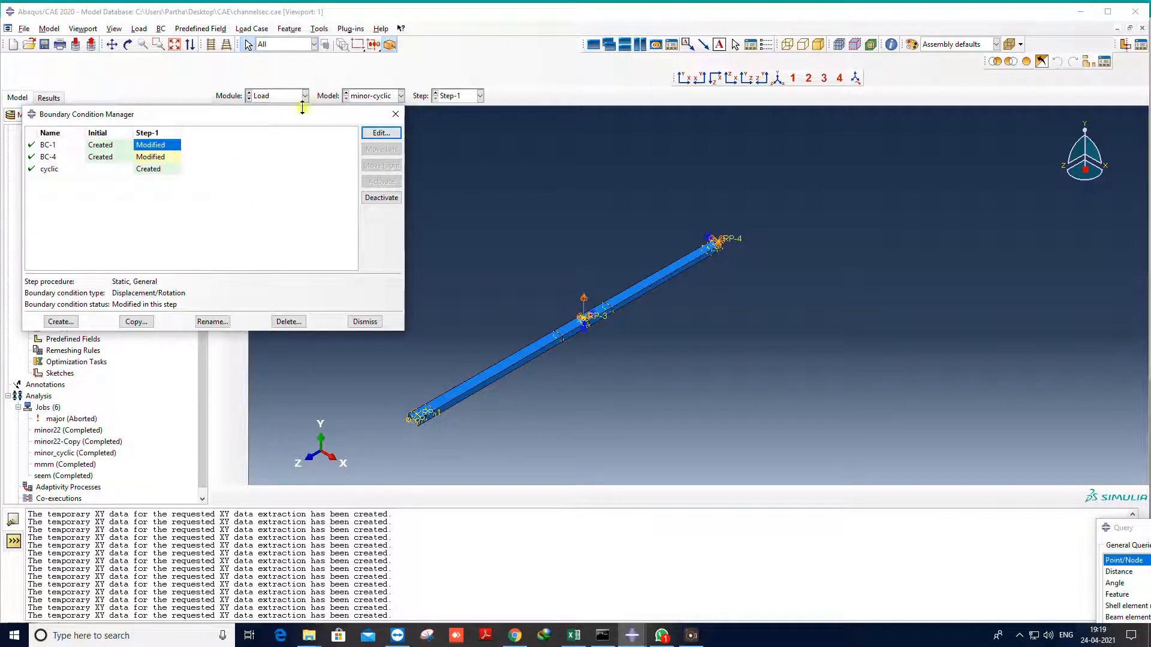
pyautogui.click(157, 169)
pyautogui.click(381, 133)
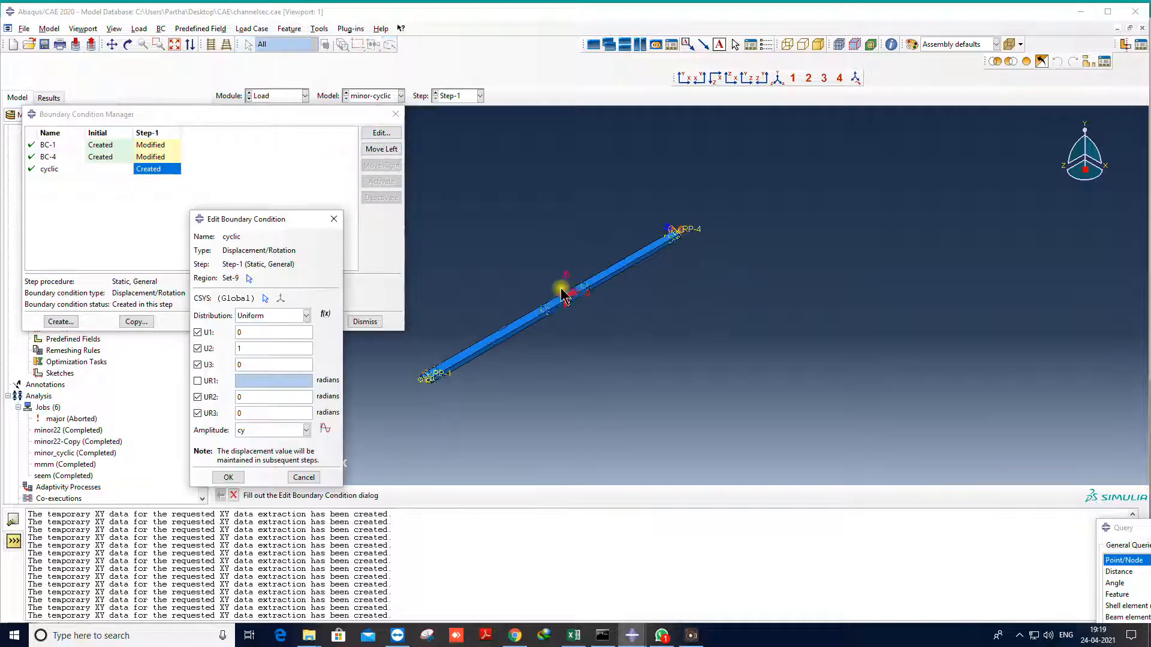
# Review the cyclic boundary condition's displacements, choose cy as its amplitude with U2 kept at 1, and save it
pyautogui.scroll(3, 572, 311)
pyautogui.scroll(-3, 656, 280)
pyautogui.doubleClick(256, 350)
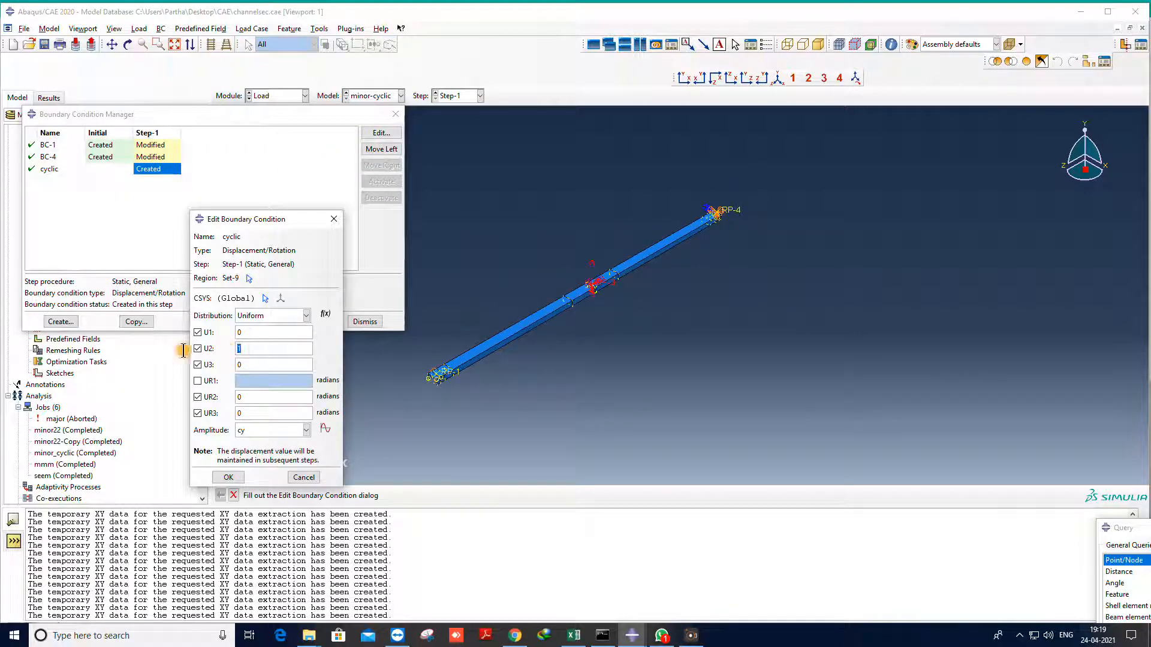
pyautogui.click(236, 364)
pyautogui.click(252, 433)
pyautogui.click(255, 433)
pyautogui.click(257, 435)
pyautogui.click(259, 436)
pyautogui.click(257, 431)
pyautogui.click(256, 431)
pyautogui.moveTo(132, 118); pyautogui.dragTo(508, 134)
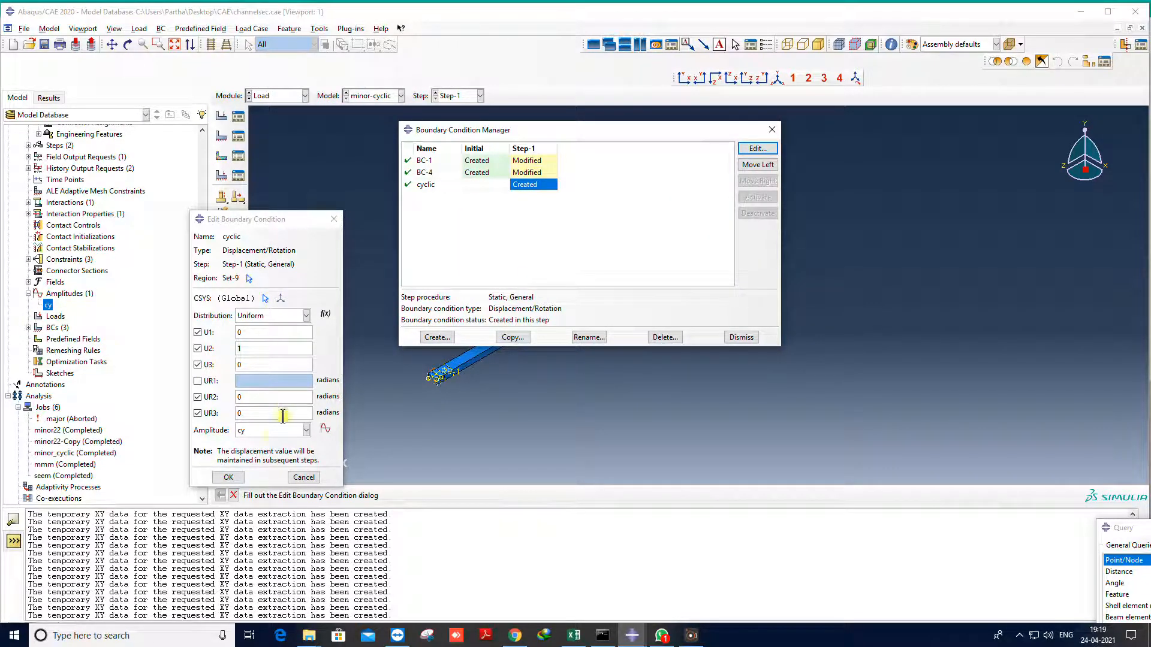
pyautogui.click(270, 432)
pyautogui.click(258, 457)
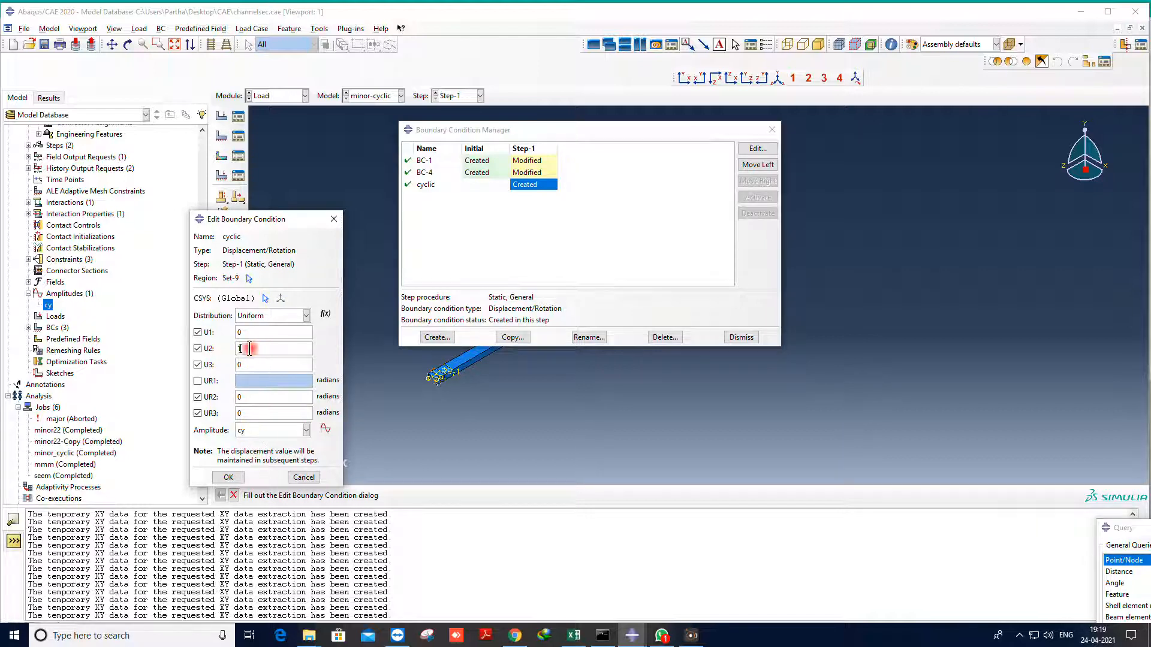
pyautogui.moveTo(515, 133); pyautogui.dragTo(733, 359)
pyautogui.scroll(5, 510, 326)
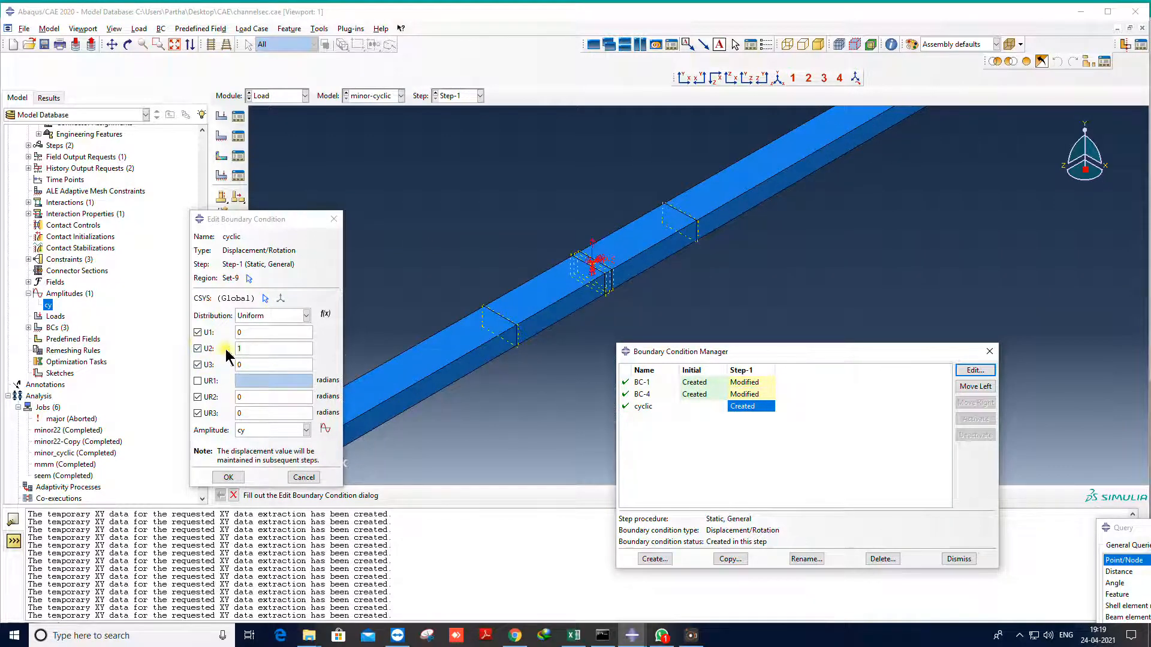
pyautogui.click(229, 477)
pyautogui.scroll(-5, 497, 303)
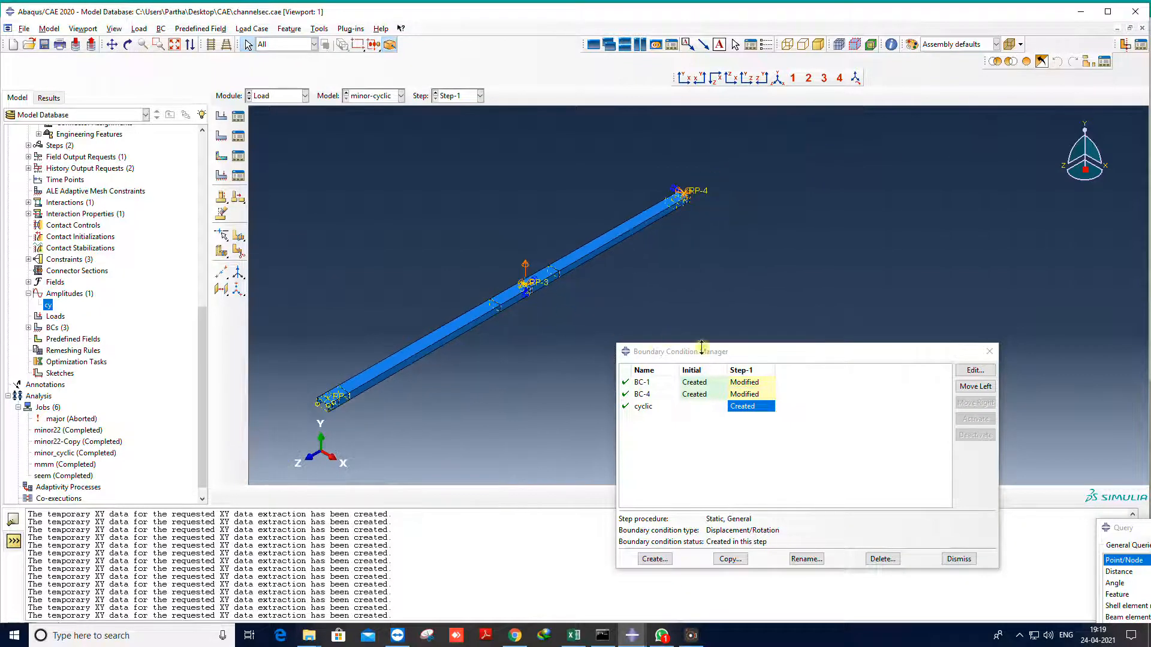
# Reopen the cyclic boundary condition from Step-1 and examine its U2 displacement, cy amplitude and the midspan point where it acts
pyautogui.click(744, 382)
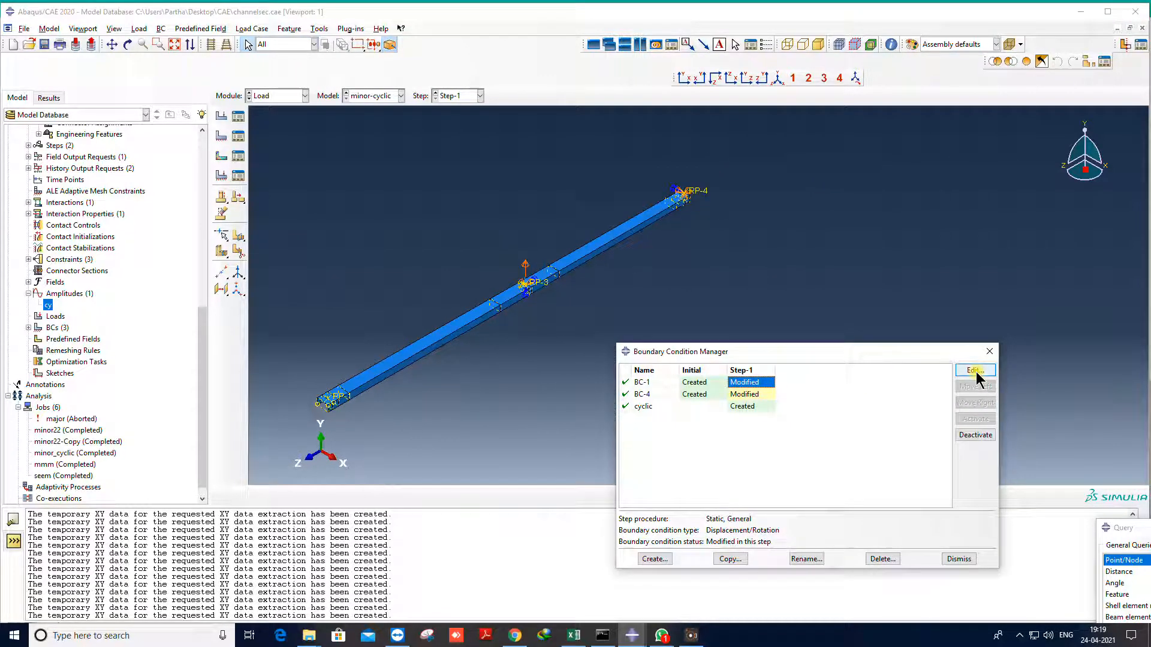
pyautogui.click(743, 406)
pyautogui.click(975, 370)
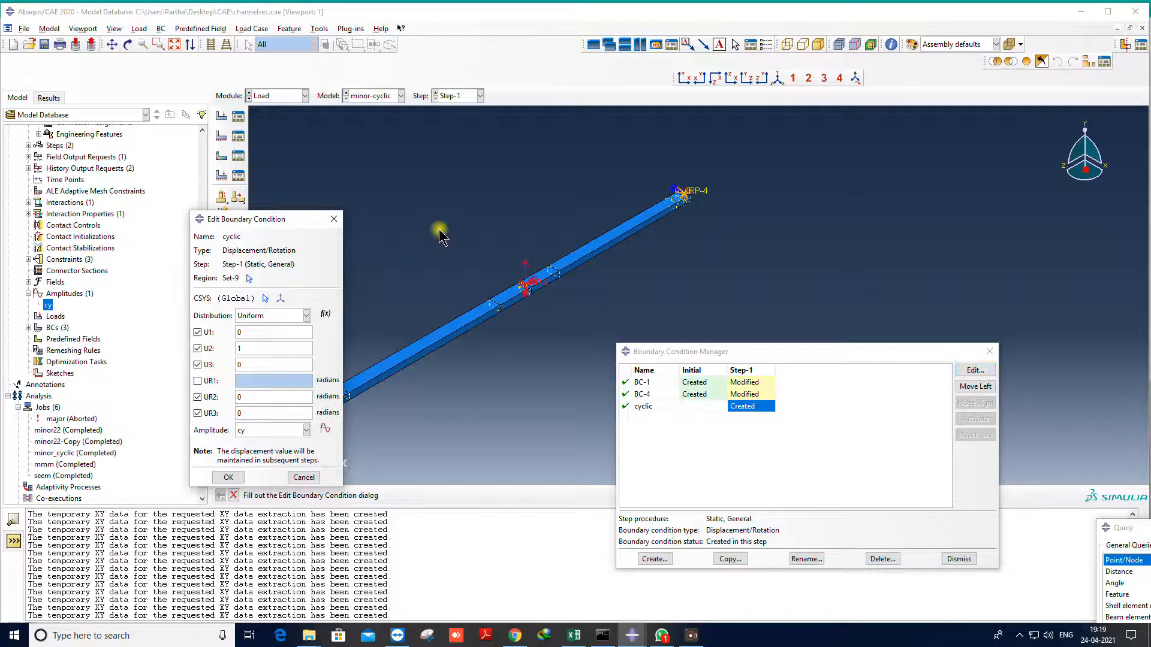
pyautogui.scroll(3, 534, 293)
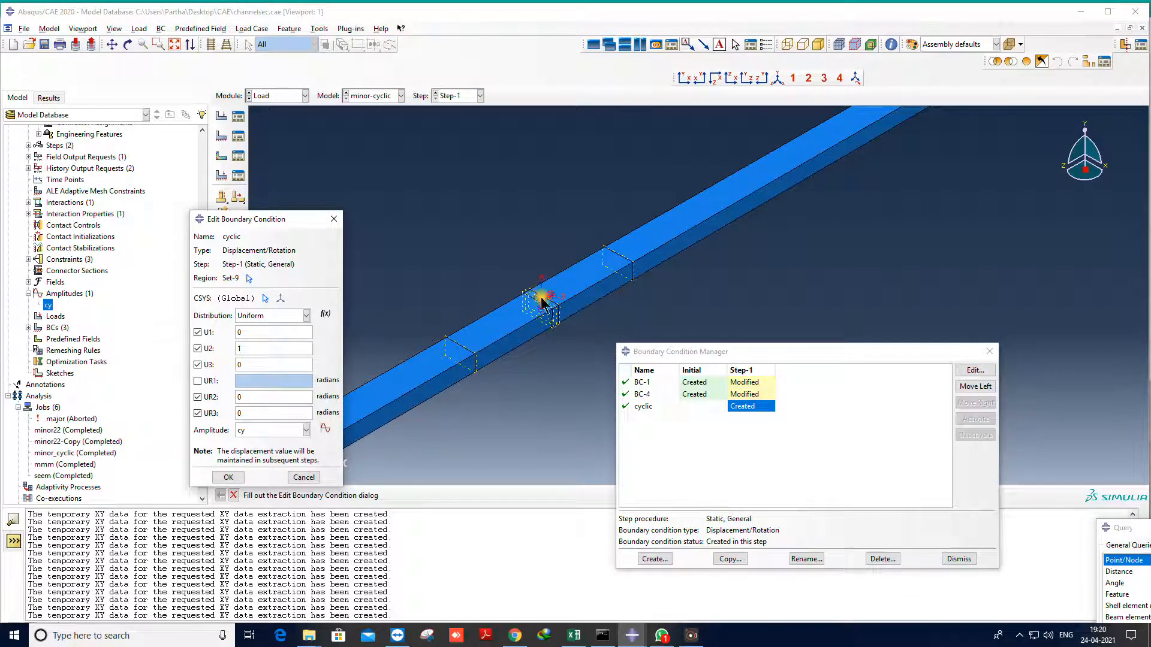
pyautogui.scroll(1, 542, 303)
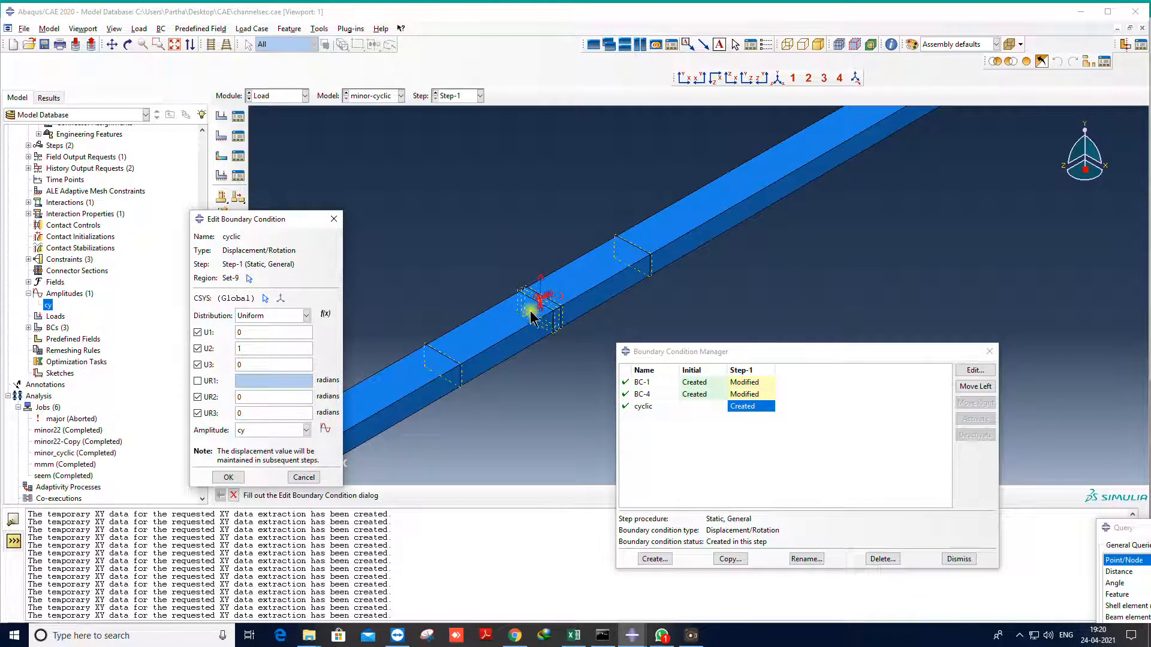
pyautogui.moveTo(240, 218); pyautogui.dragTo(121, 213)
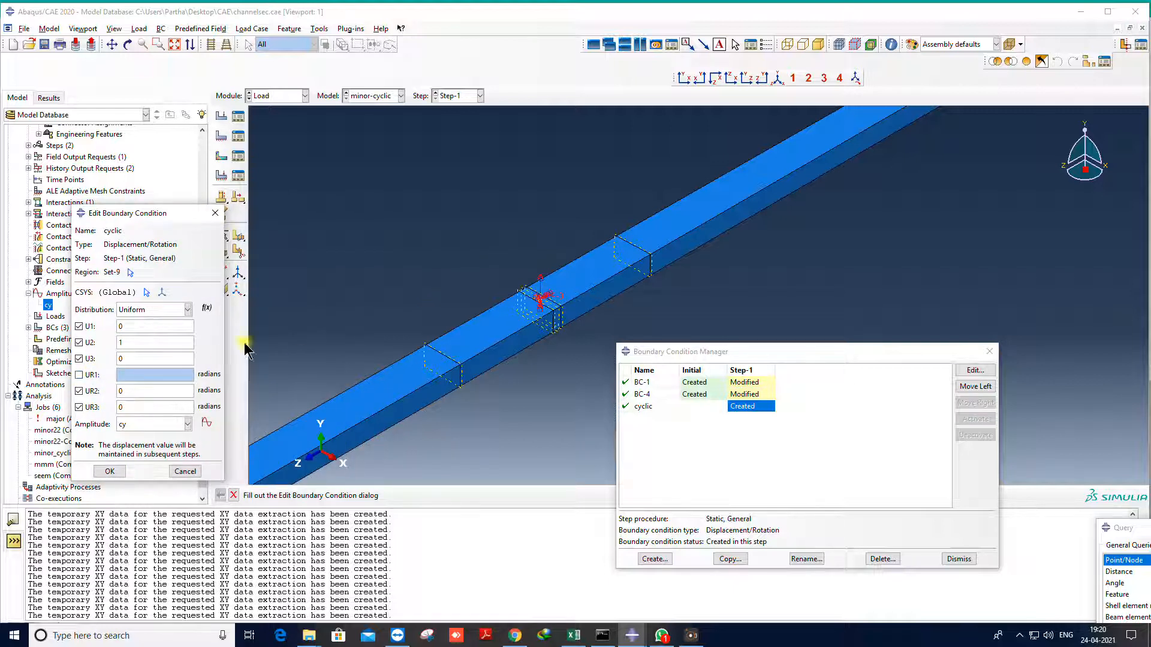
pyautogui.scroll(1, 539, 294)
pyautogui.scroll(1, 533, 282)
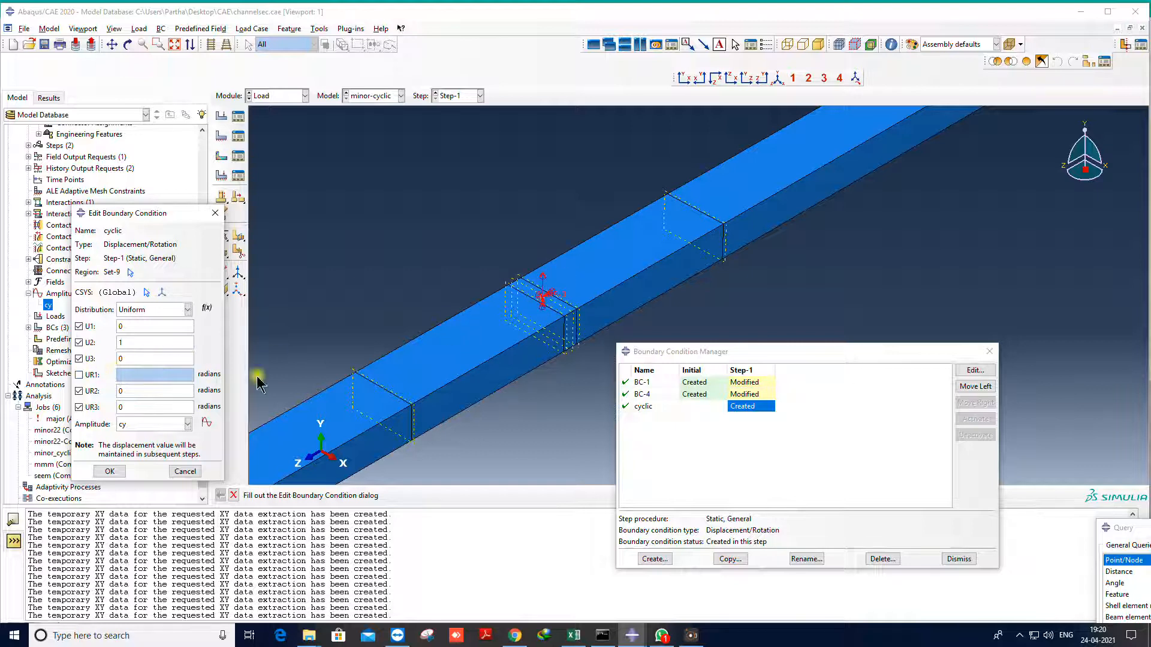
pyautogui.scroll(-1, 302, 405)
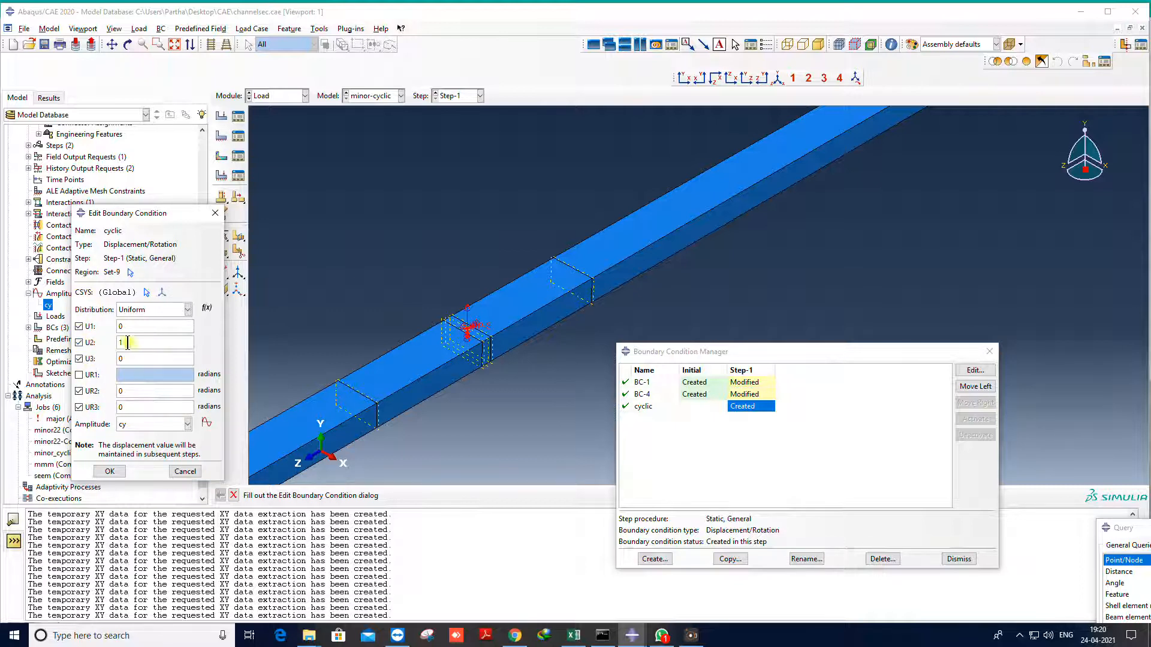
pyautogui.moveTo(130, 343); pyautogui.dragTo(60, 340)
# Switch to Excel and examine the displacement values in column B of the cyclic loading sheet
pyautogui.click(573, 635)
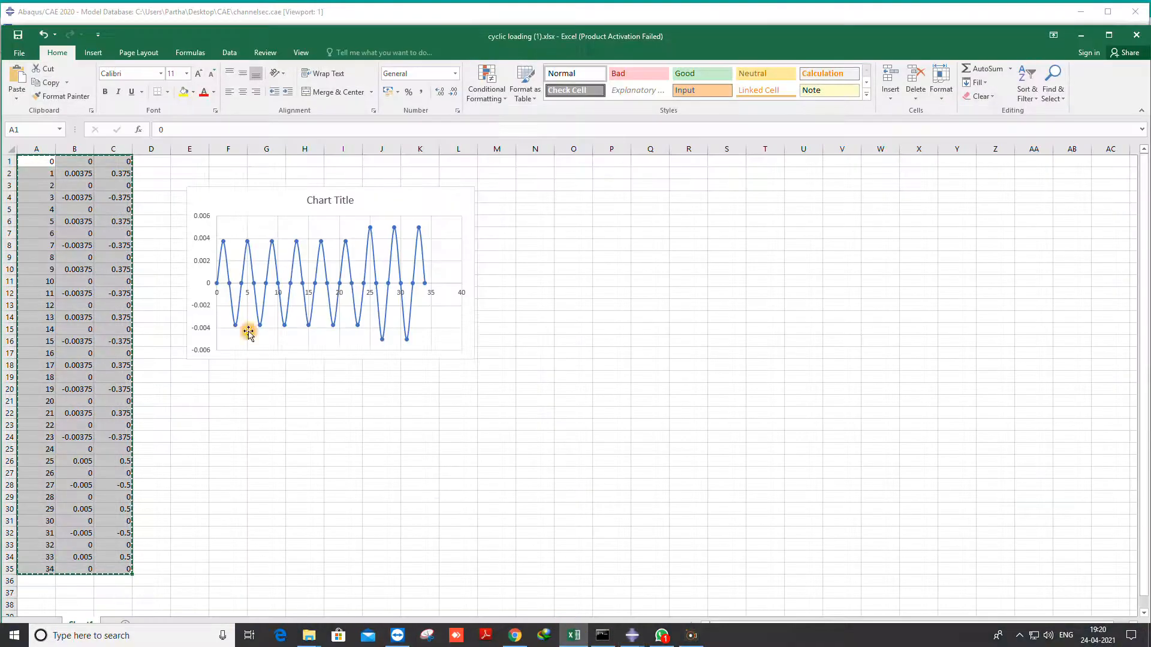
pyautogui.click(75, 163)
pyautogui.moveTo(80, 164); pyautogui.dragTo(78, 185)
pyautogui.click(606, 351)
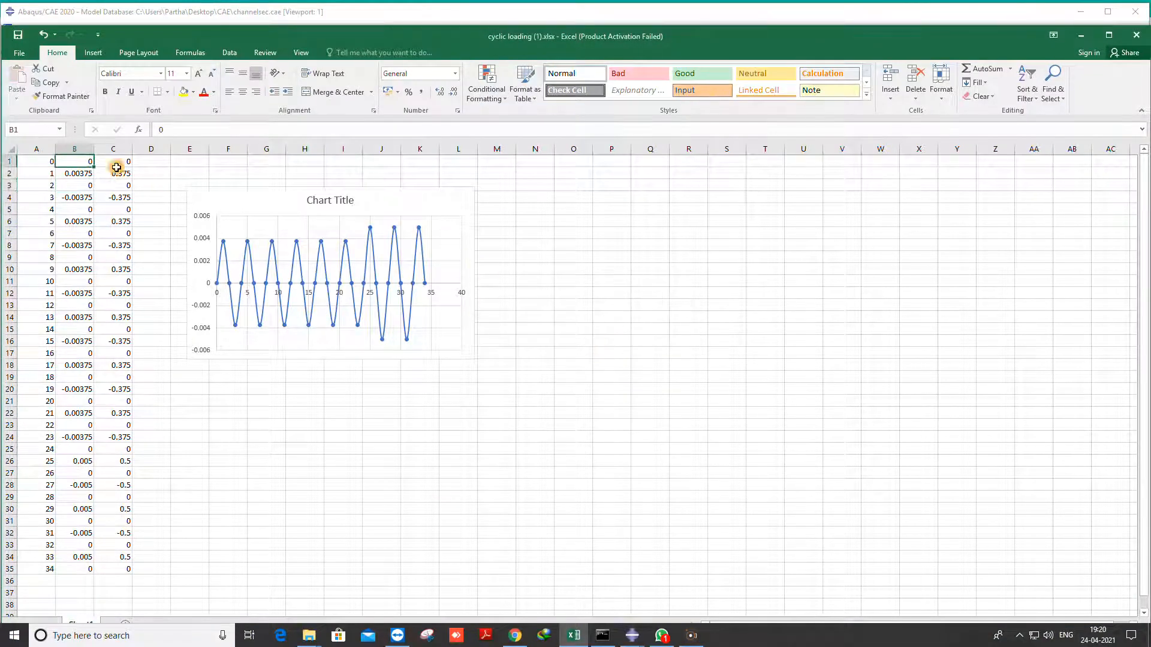
pyautogui.click(84, 175)
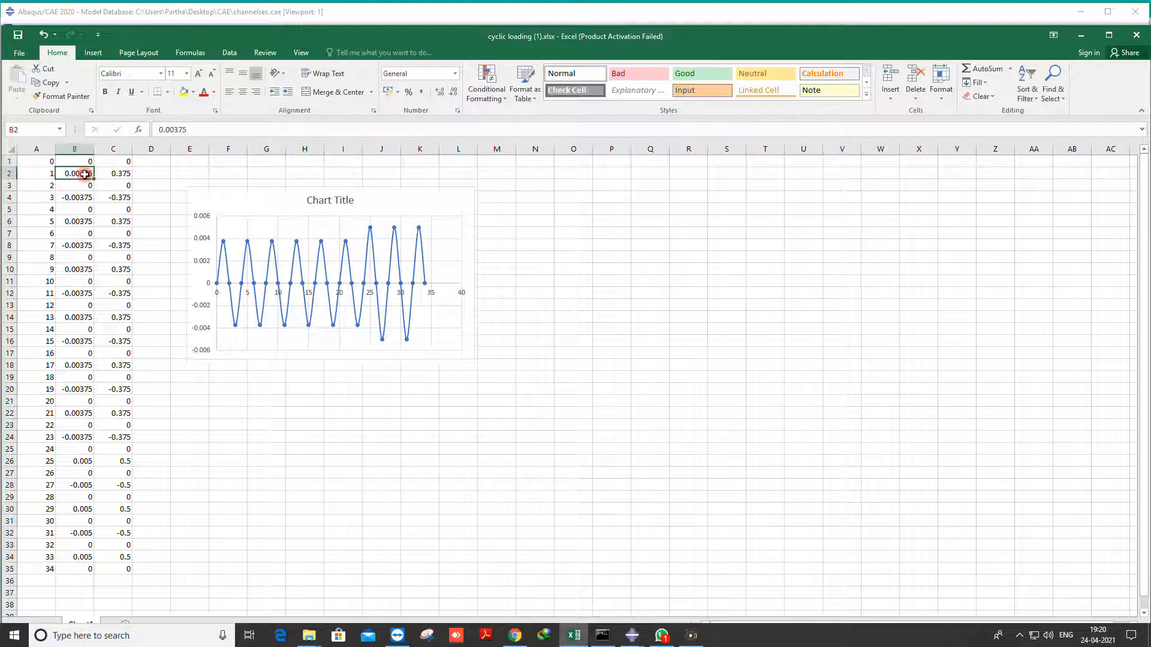
pyautogui.click(1081, 34)
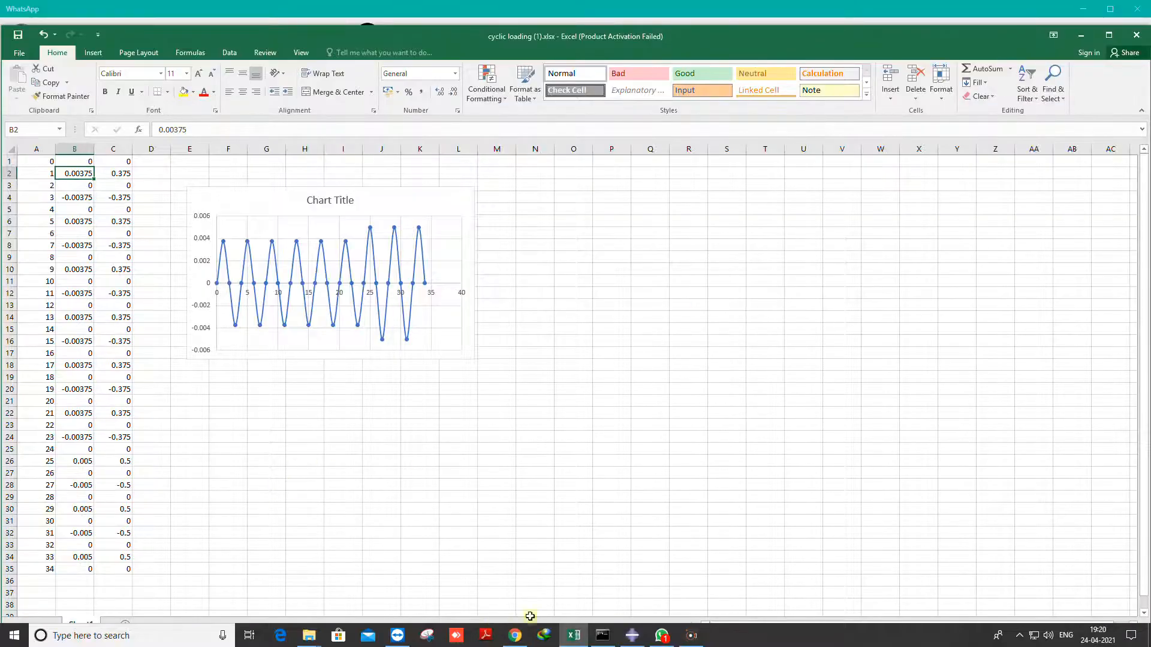
pyautogui.click(574, 635)
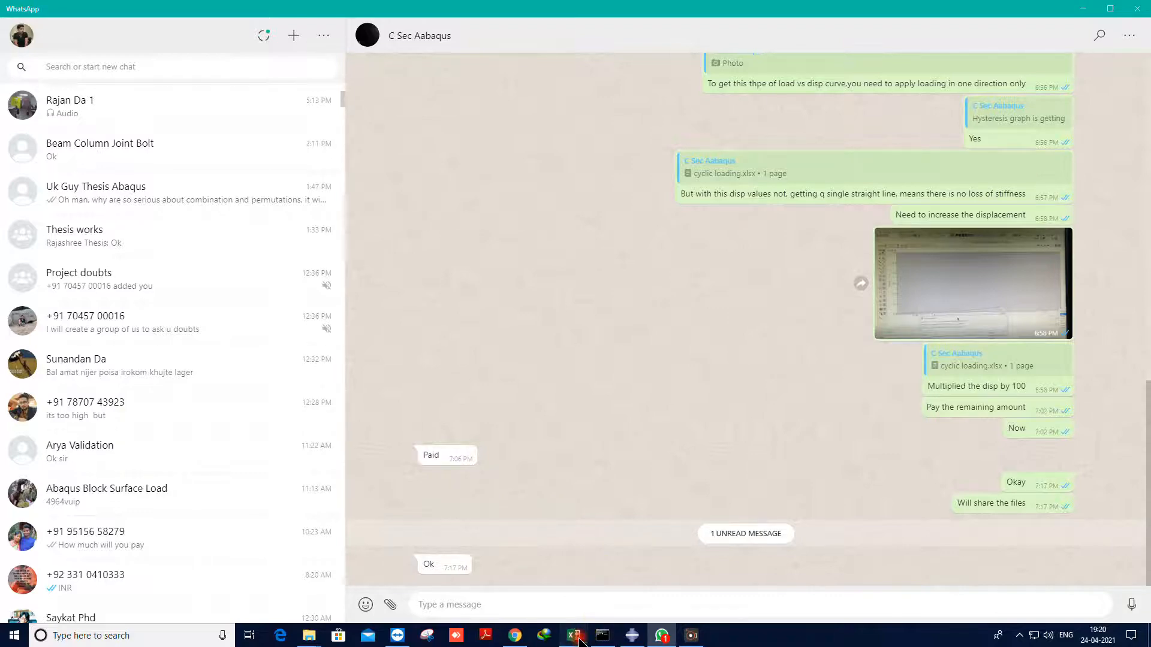
pyautogui.click(576, 637)
pyautogui.click(576, 637)
pyautogui.click(576, 637)
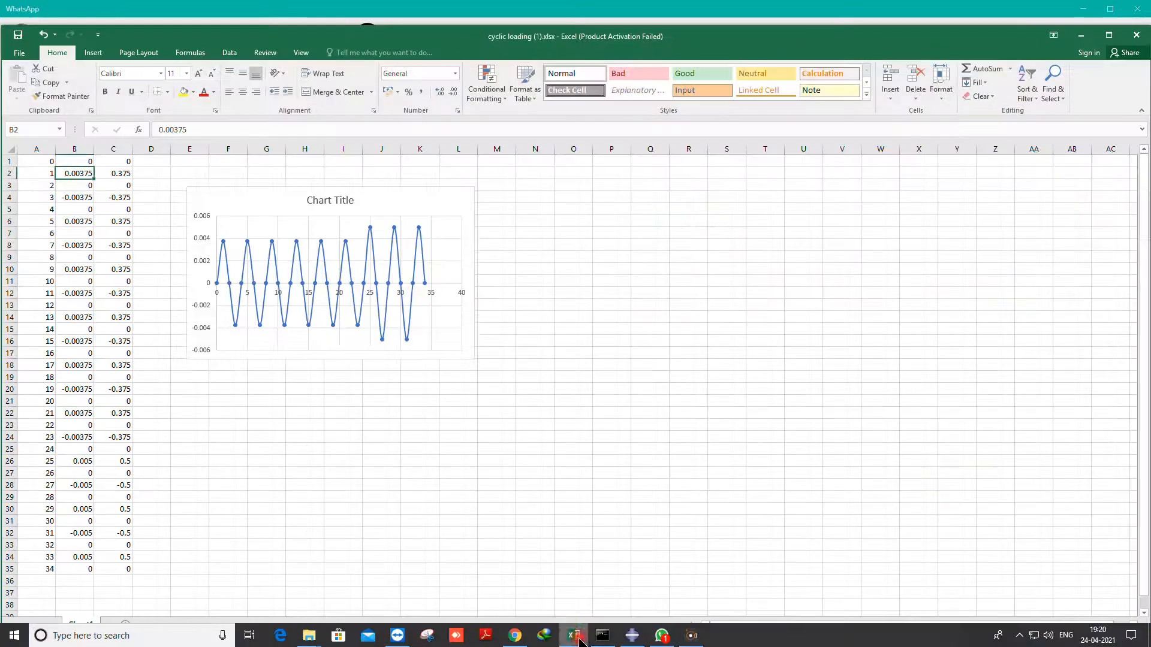
pyautogui.click(659, 638)
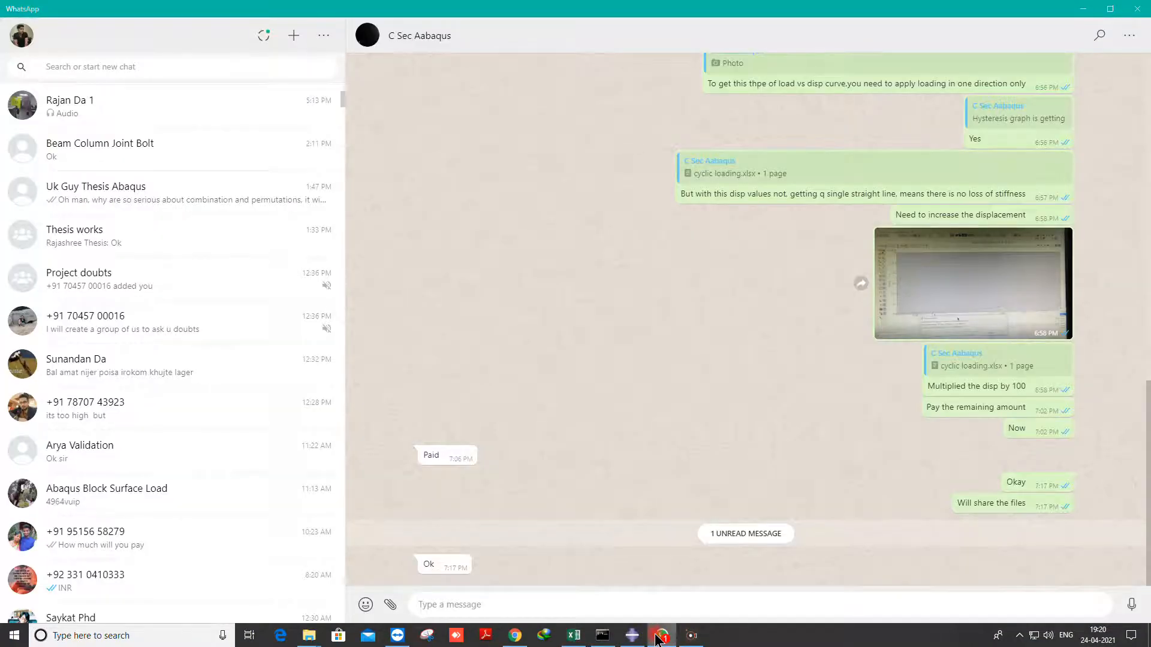
pyautogui.click(659, 637)
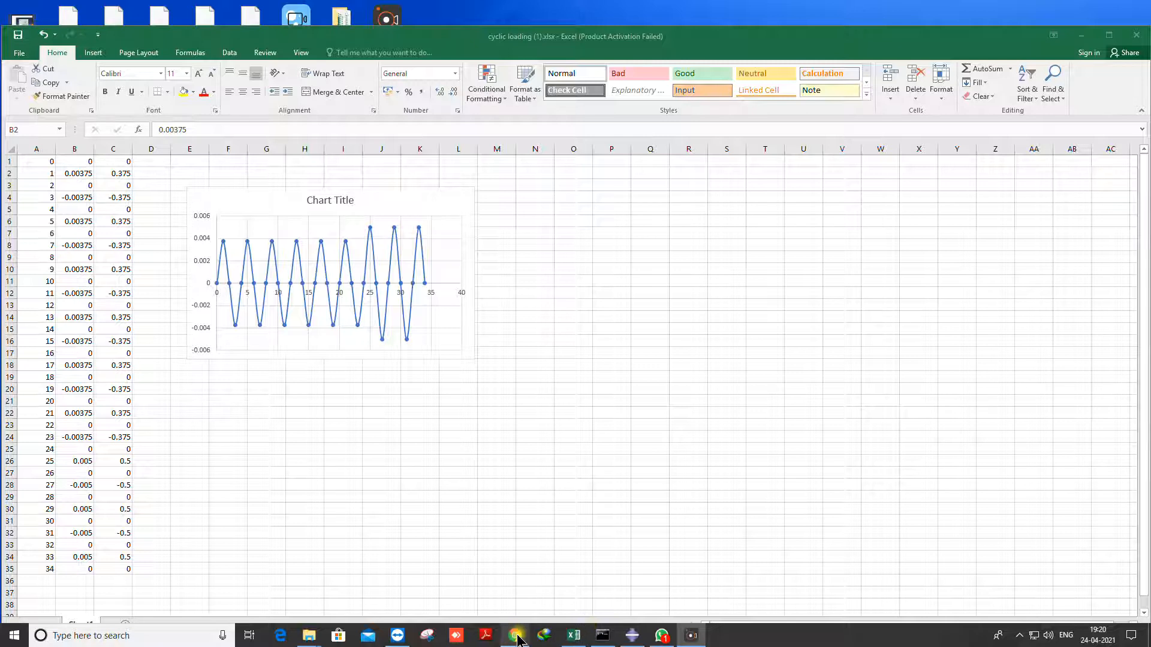
pyautogui.moveTo(517, 639)
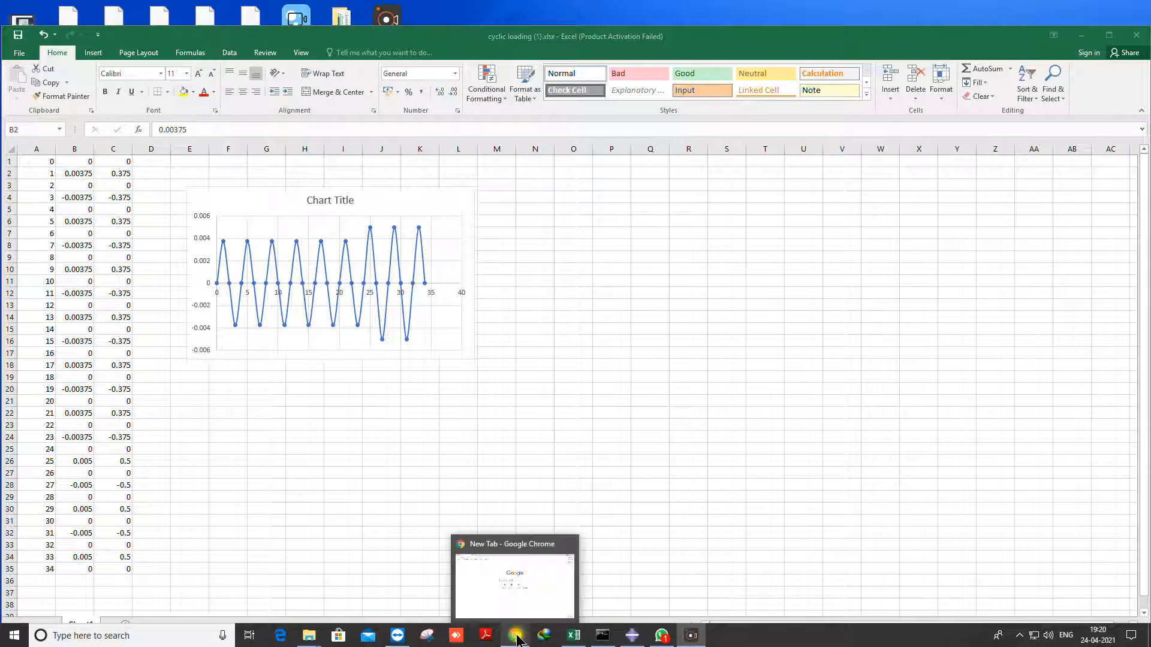
pyautogui.click(577, 638)
# Return to Abaqus, leave the cyclic boundary condition unchanged, and show the minor_cyclic job results as contours on the deformed shape
pyautogui.click(627, 639)
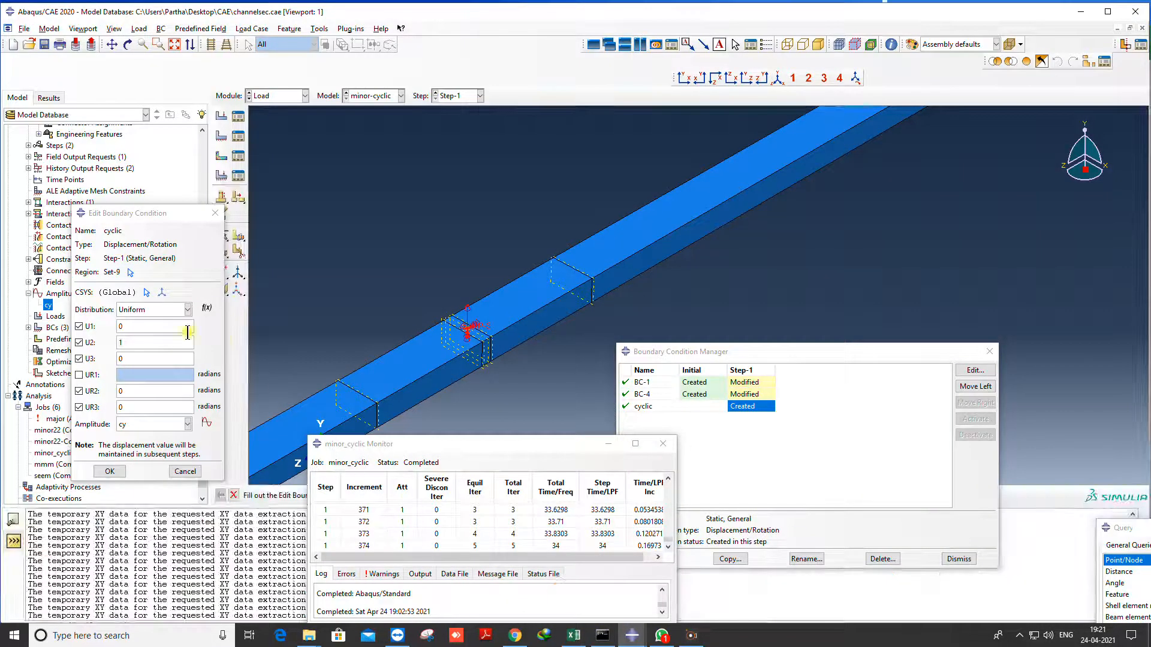
pyautogui.click(185, 471)
pyautogui.scroll(-1, 75, 360)
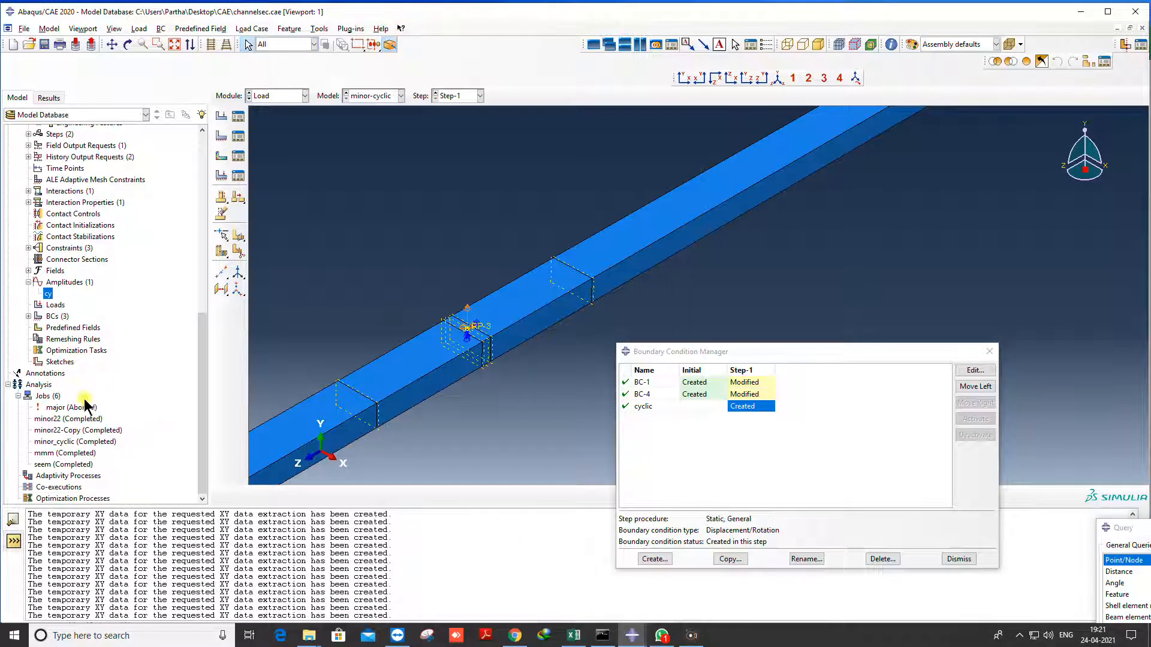
pyautogui.rightClick(67, 442)
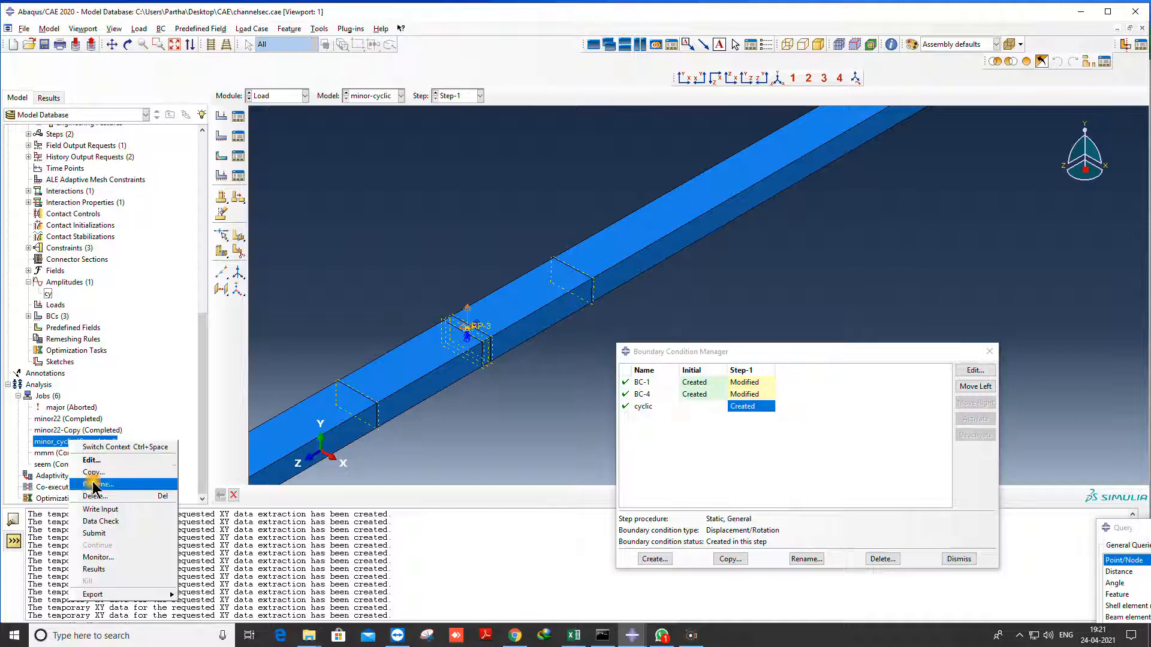
pyautogui.click(95, 570)
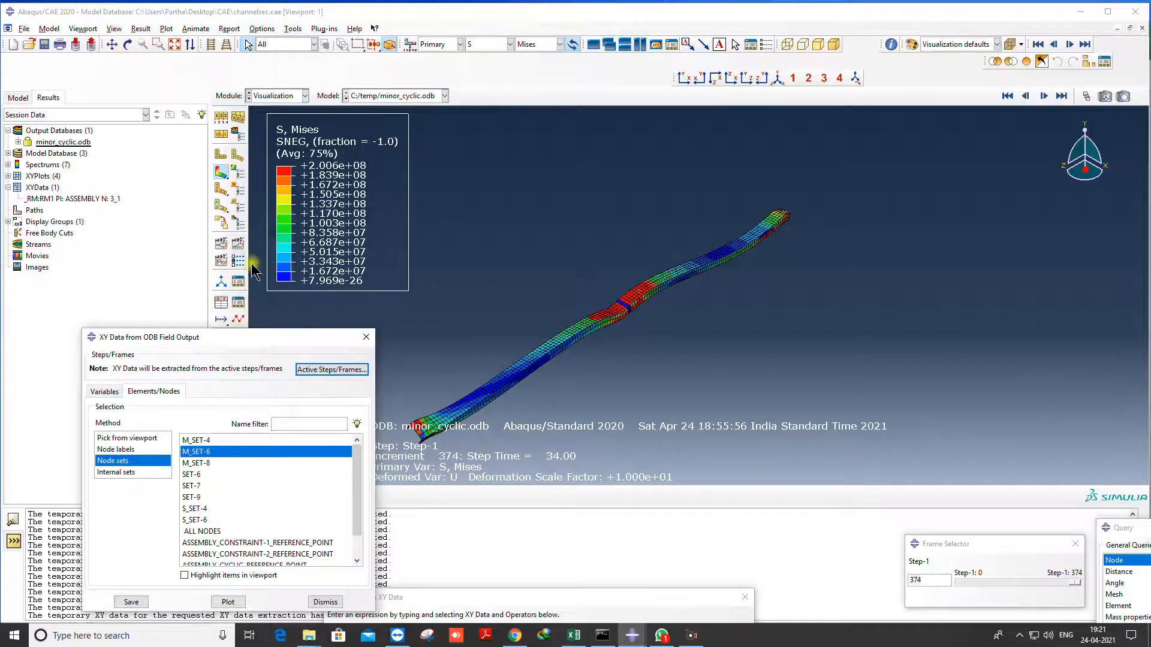
pyautogui.click(219, 156)
pyautogui.click(219, 172)
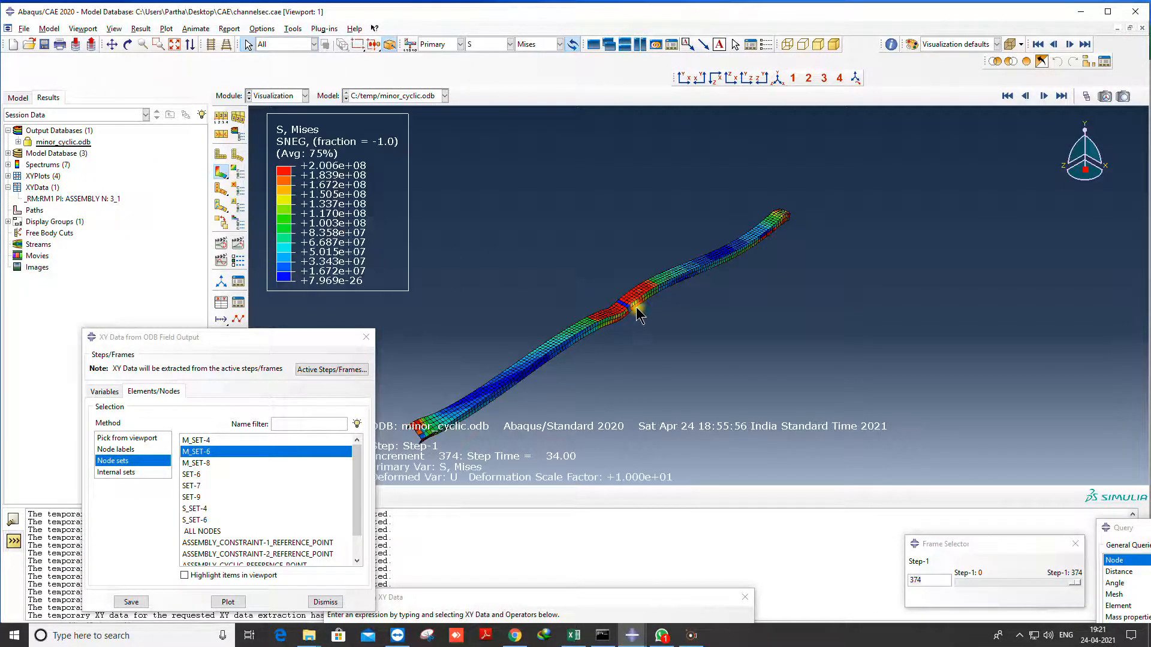
# Close the open XY data extraction dialog and delete the existing RM1 XY data from the session
pyautogui.moveTo(272, 339); pyautogui.dragTo(283, 203)
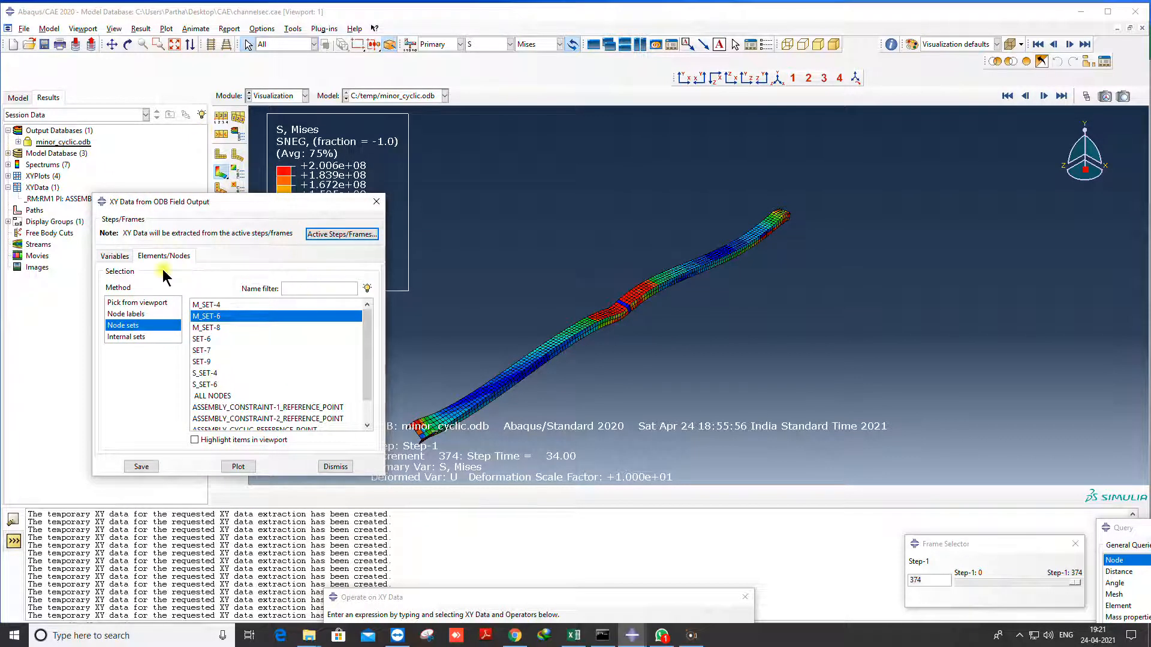
pyautogui.click(115, 256)
pyautogui.click(376, 202)
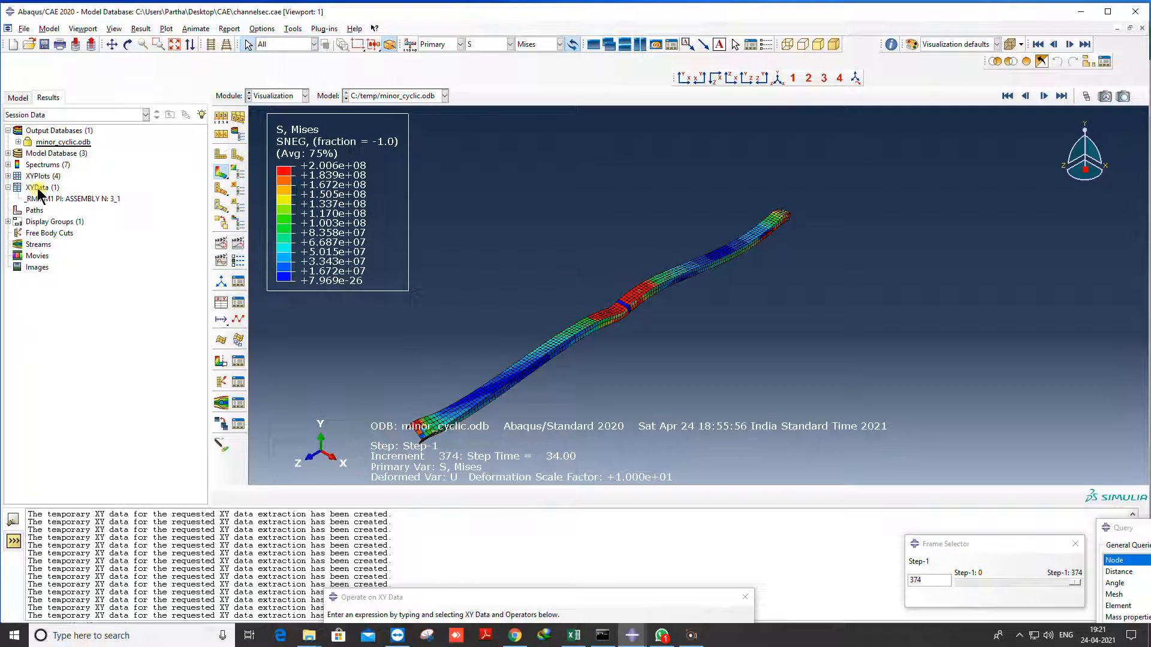
pyautogui.rightClick(36, 197)
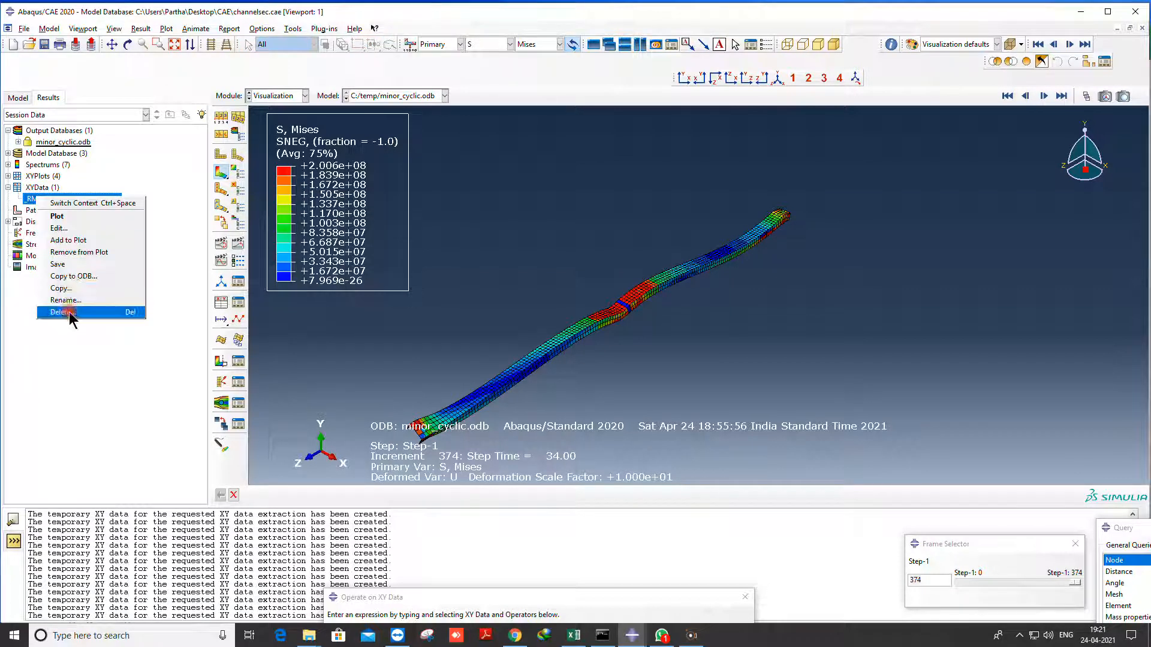
pyautogui.click(66, 312)
pyautogui.click(527, 332)
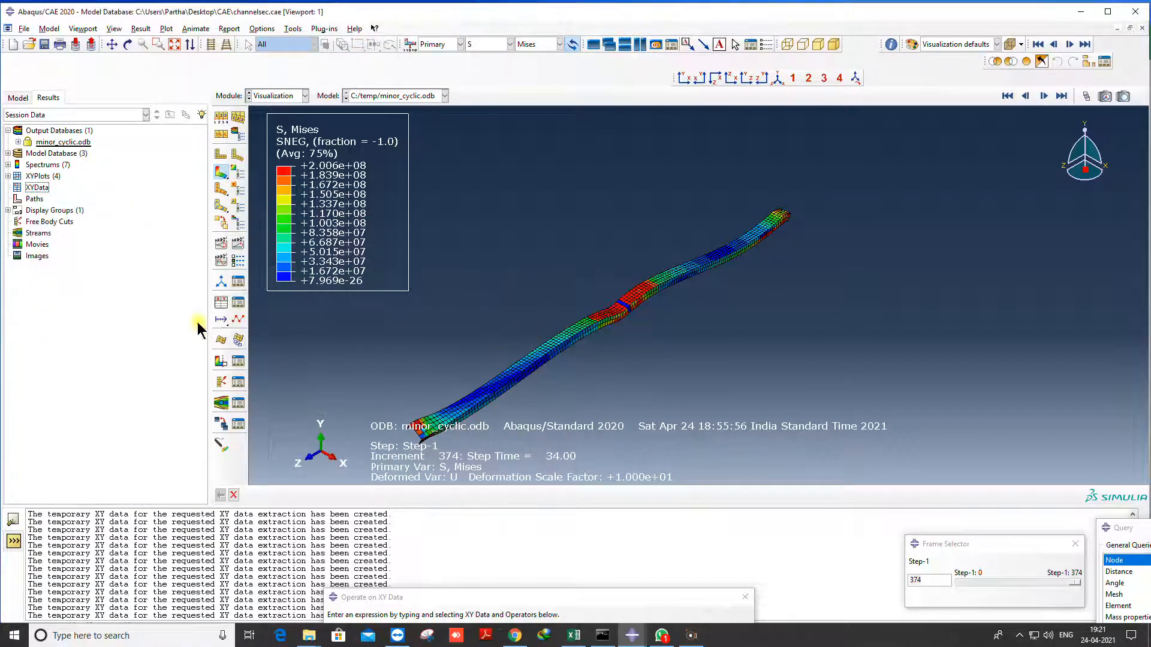
# Start new XY data from ODB field output with reaction moment RM1, selecting node sets M_SET-4, M_SET-6 and M_SET-8
pyautogui.doubleClick(34, 188)
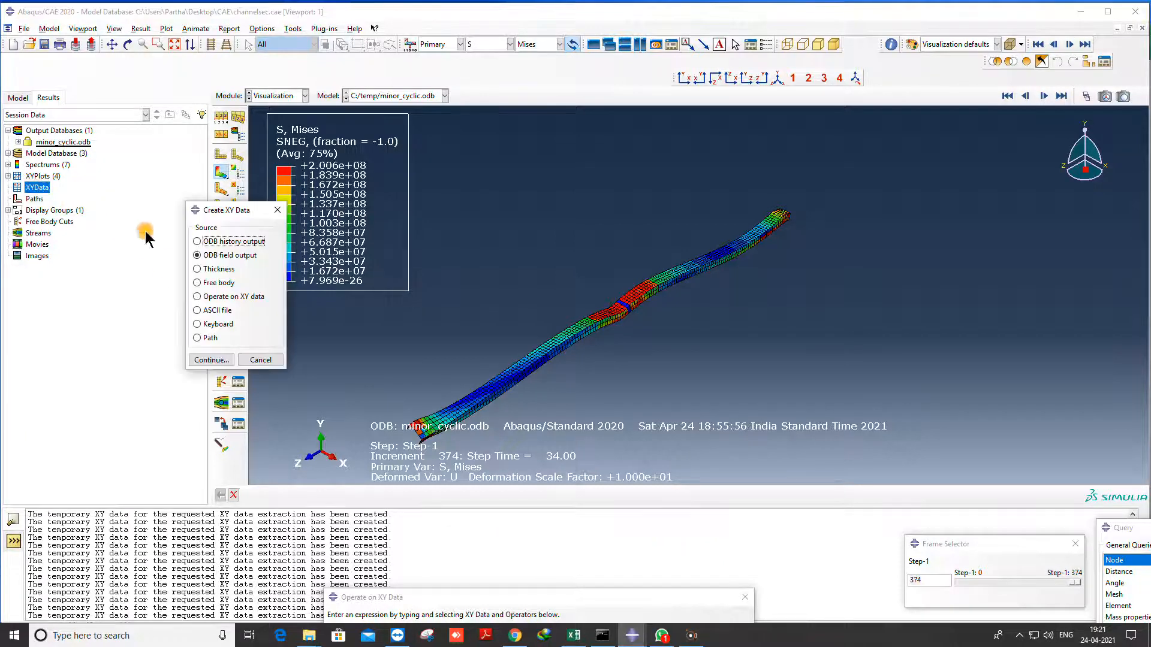
pyautogui.click(211, 360)
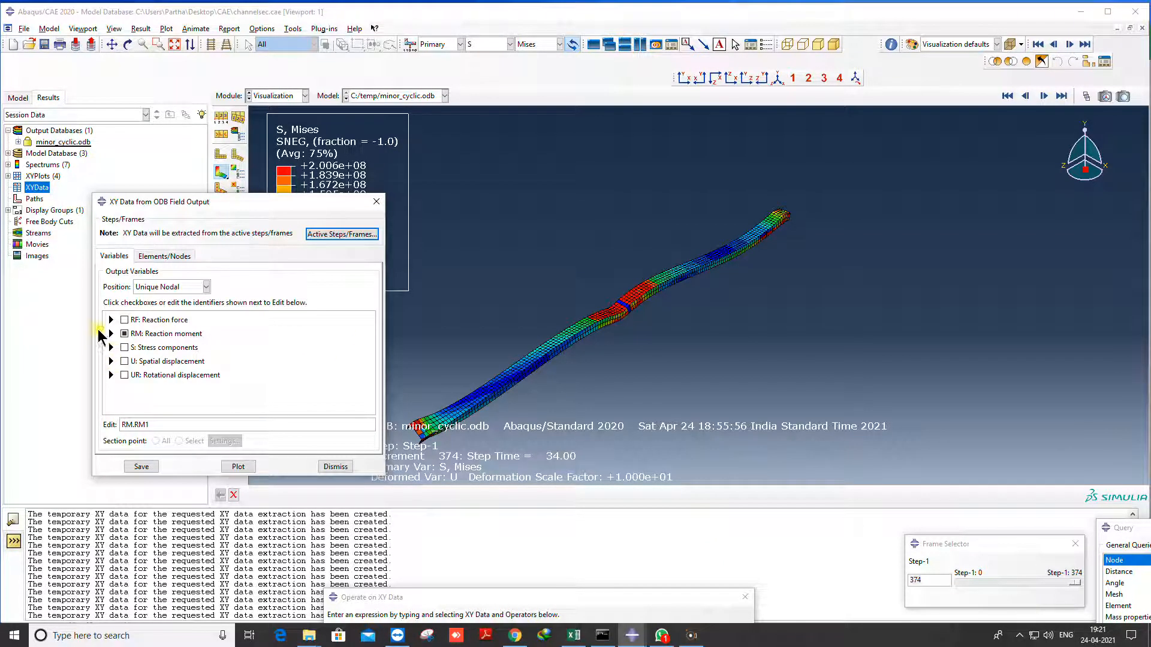
pyautogui.click(110, 333)
pyautogui.scroll(-1, 123, 372)
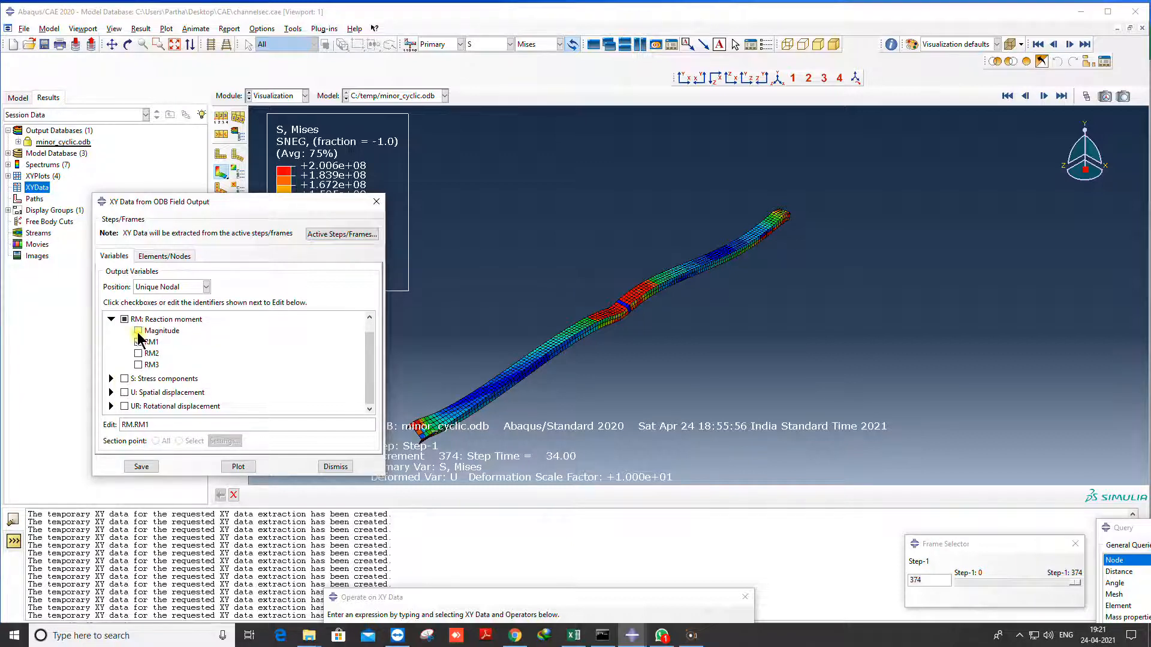
pyautogui.click(148, 258)
pyautogui.click(127, 324)
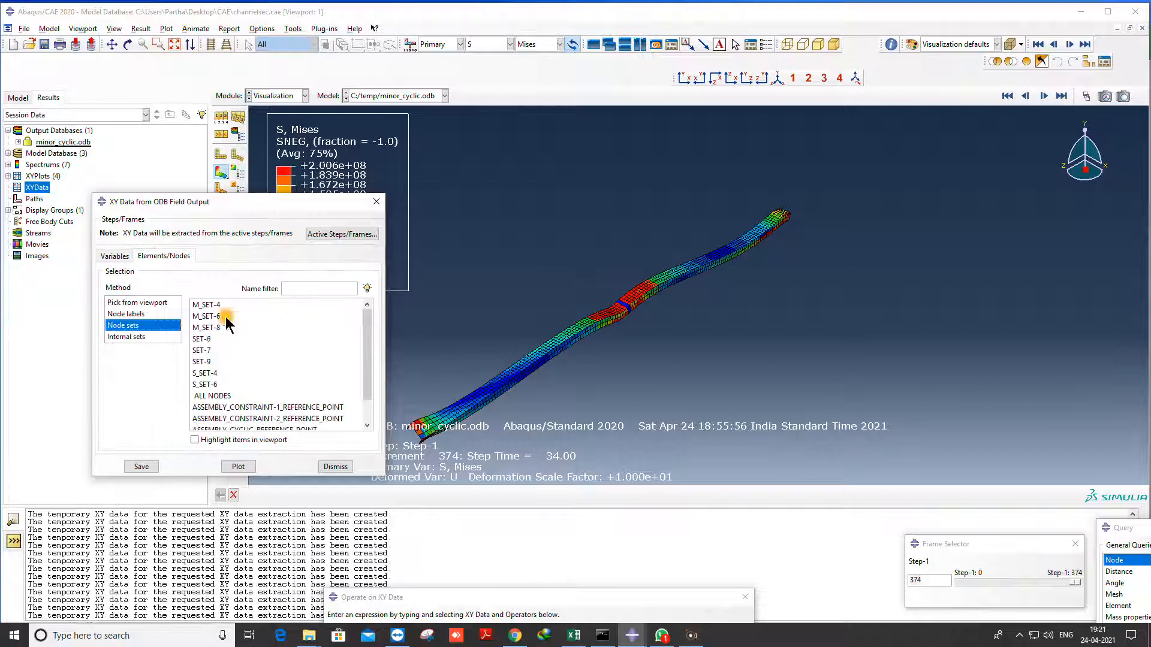
pyautogui.moveTo(217, 305); pyautogui.dragTo(217, 328)
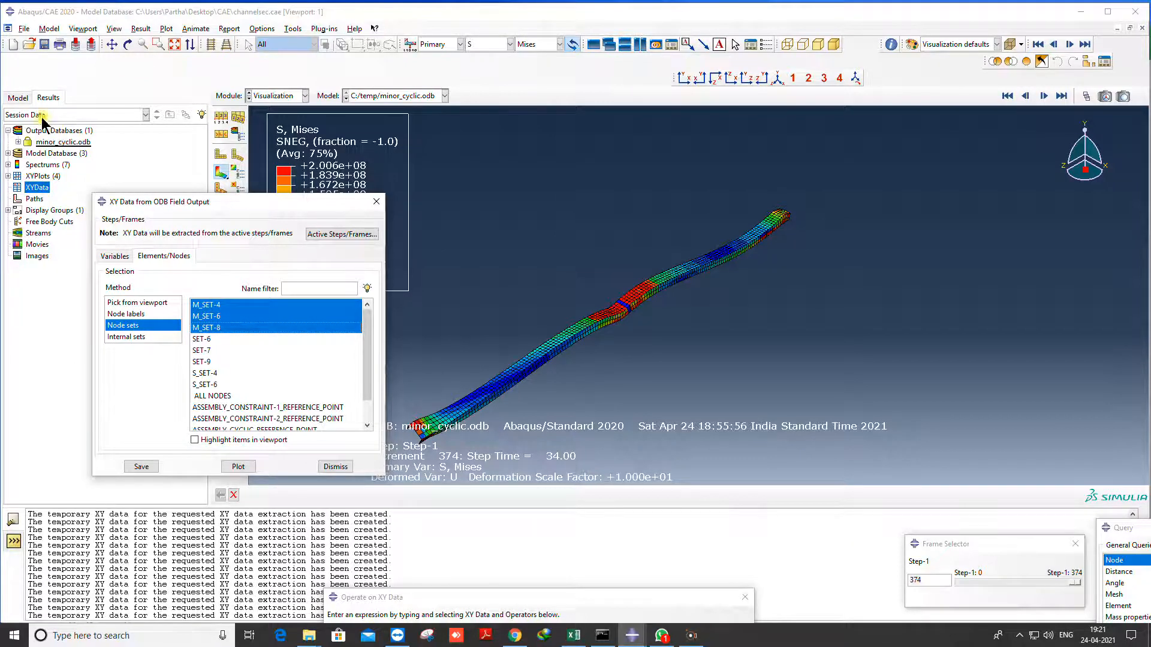
# Open assembly sets m_Set-4, m_Set-6 and m_Set-8 in the model tree to check which reference point each one contains
pyautogui.click(21, 98)
pyautogui.scroll(9, 60, 270)
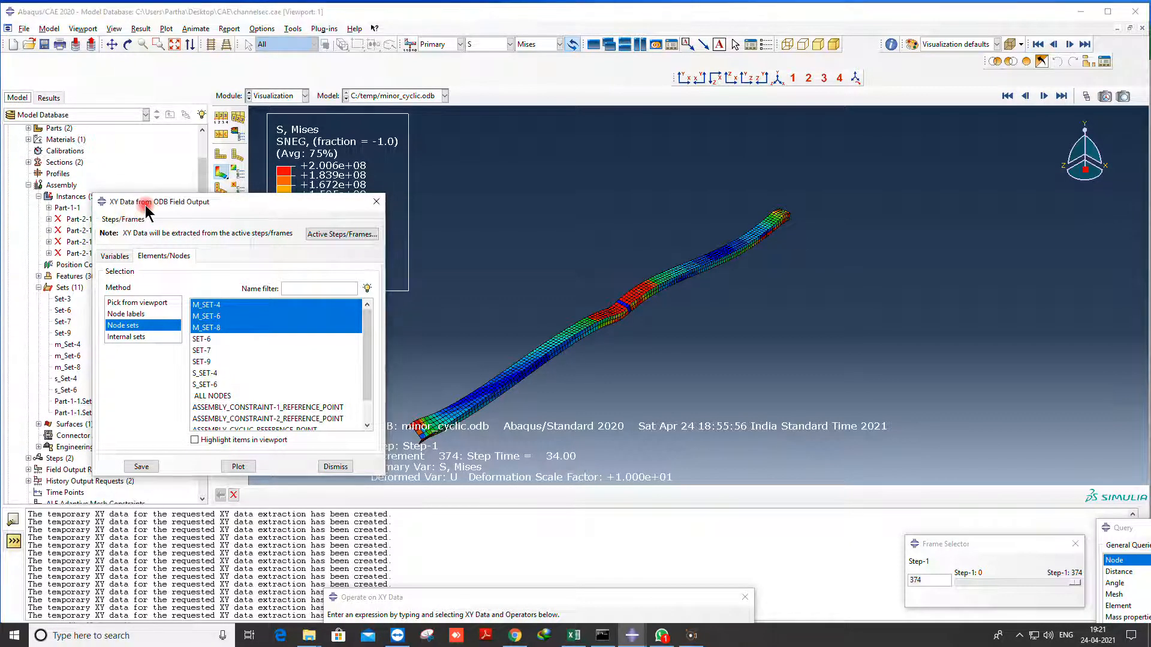
pyautogui.moveTo(120, 202); pyautogui.dragTo(150, 410)
pyautogui.doubleClick(67, 345)
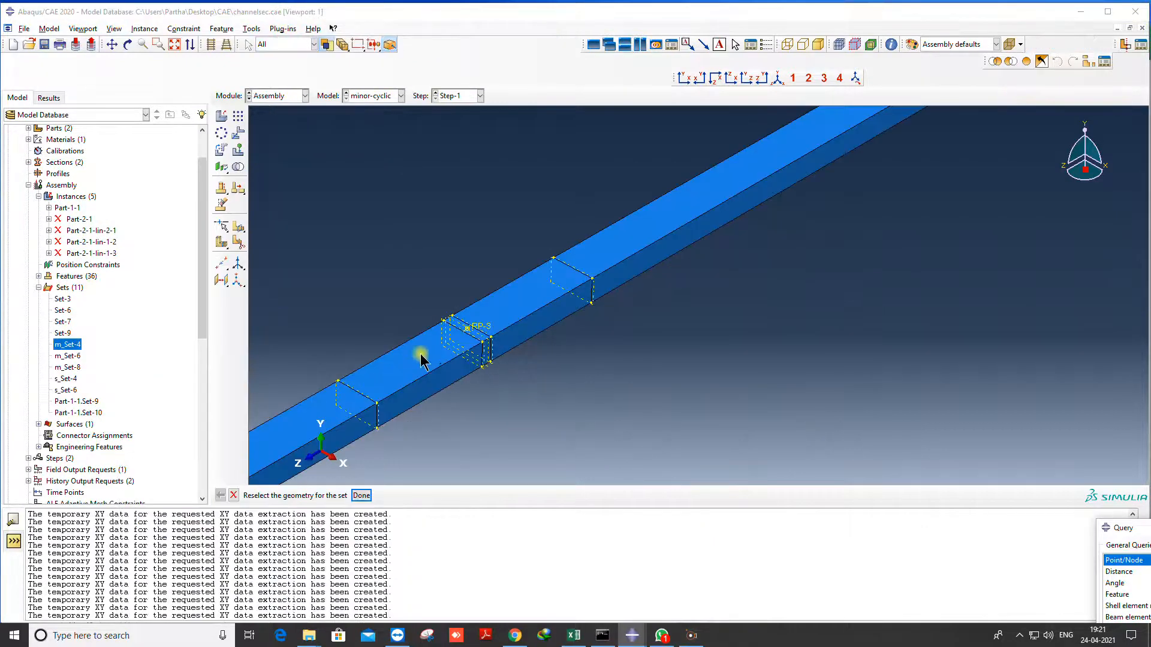
pyautogui.scroll(-4, 429, 353)
pyautogui.scroll(5, 310, 426)
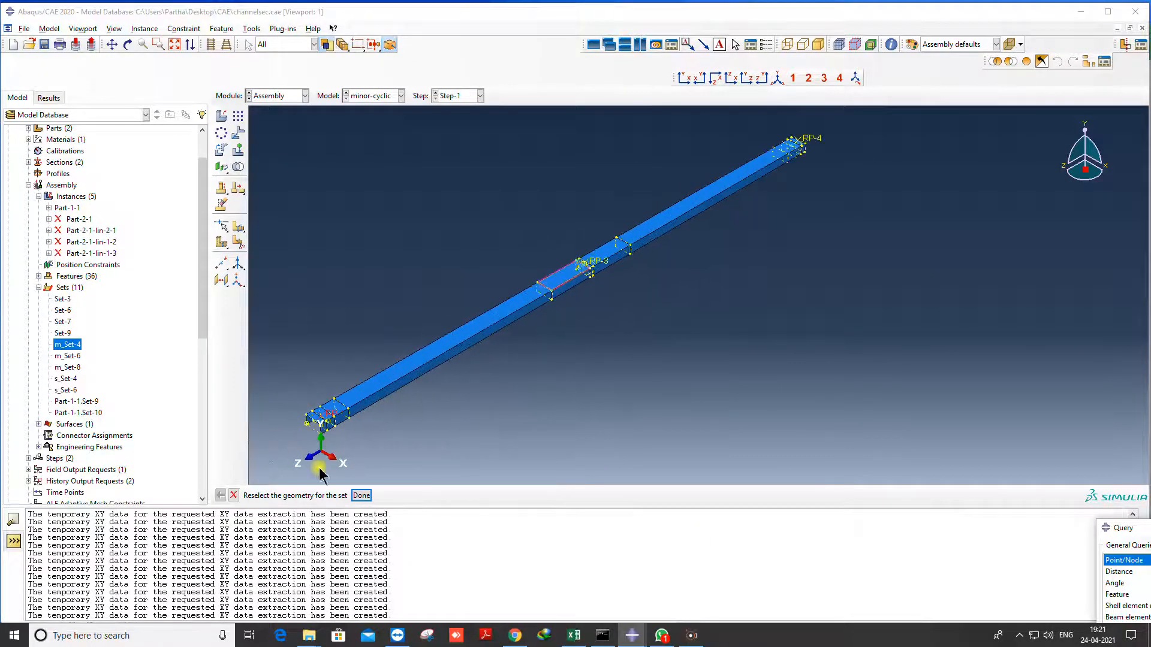
pyautogui.doubleClick(68, 355)
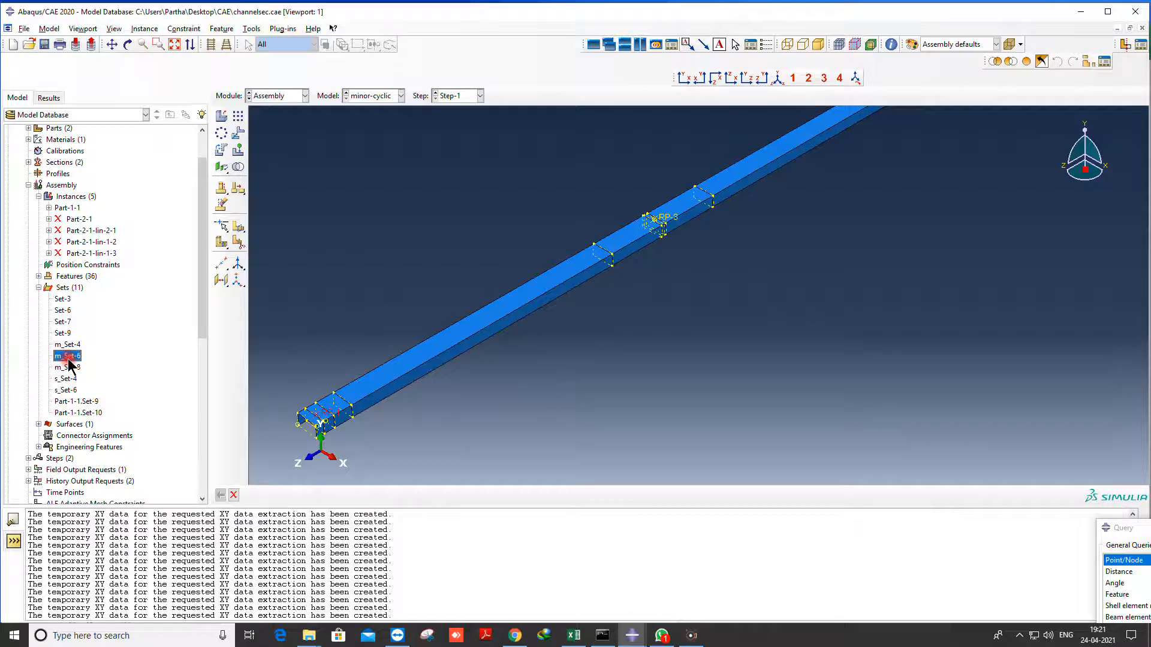
pyautogui.doubleClick(71, 367)
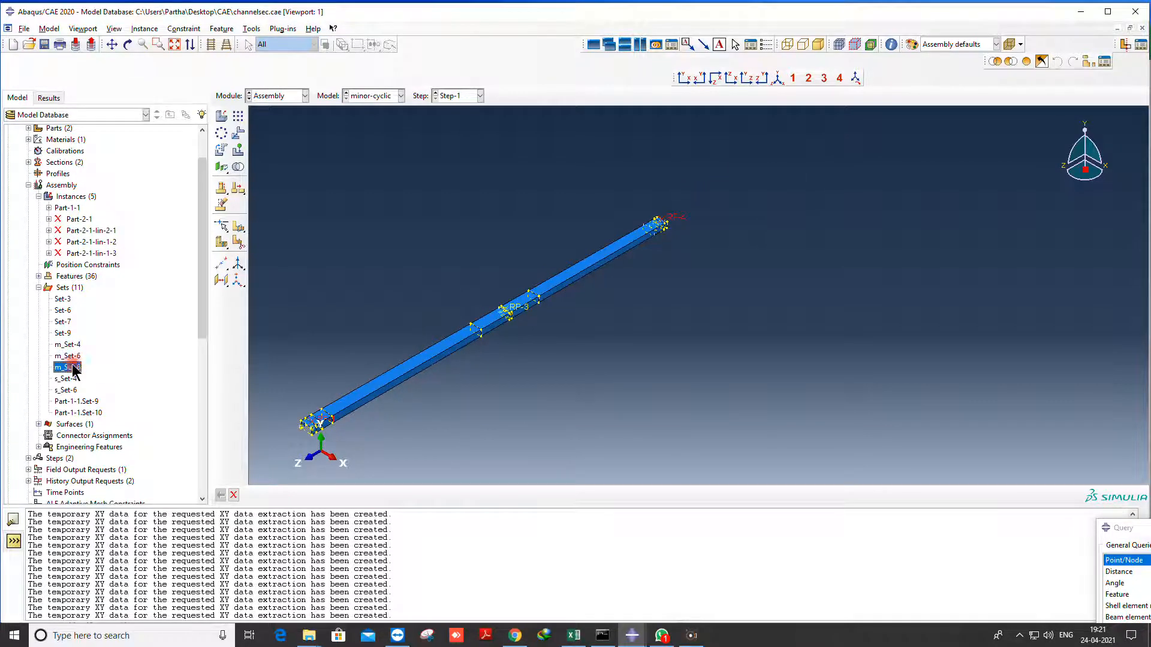
# Highlight assembly sets m_Set-4, m_Set-6 and m_Set-8 together to check their locations on the beam
pyautogui.scroll(2, 524, 333)
pyautogui.scroll(-4, 43, 344)
pyautogui.keyDown('shift'); pyautogui.click(65, 193); pyautogui.keyUp('shift')
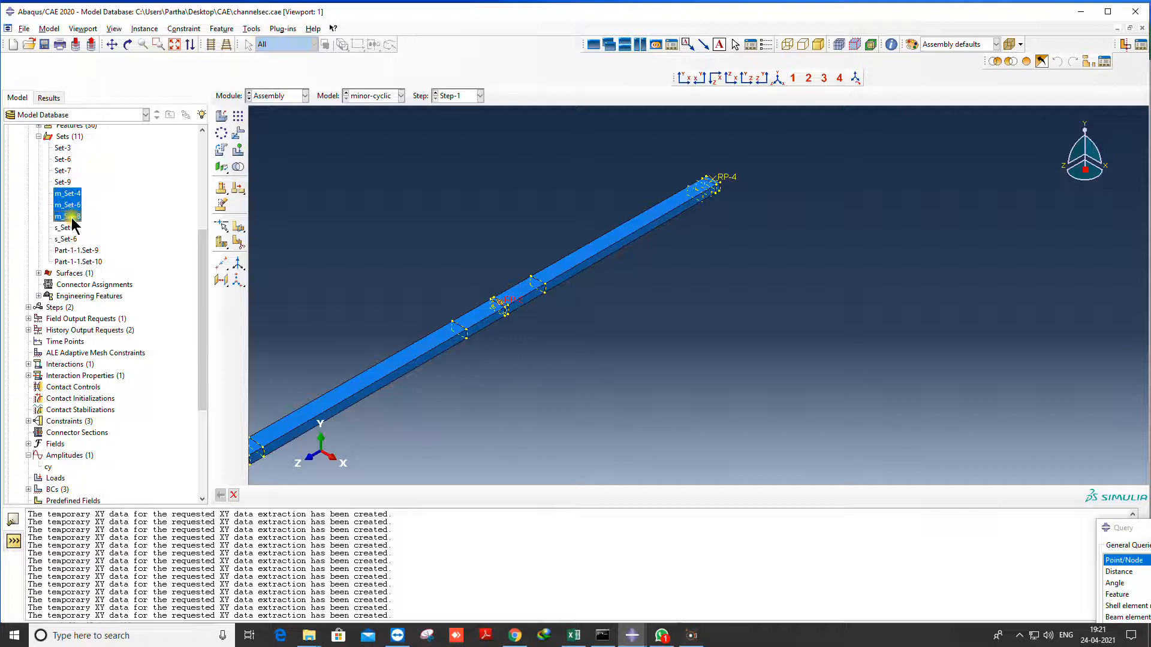
# Return to the Visualization module's session results and plot reaction moment RM1 for node set M_SET-4 only
pyautogui.click(51, 98)
pyautogui.click(304, 96)
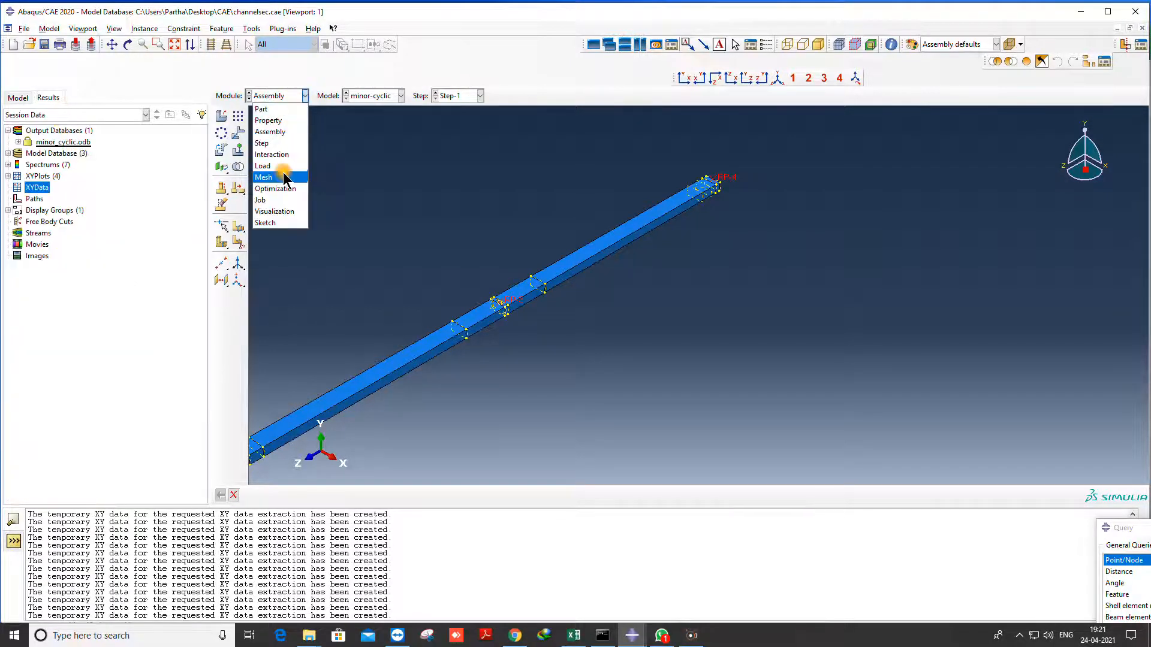
pyautogui.click(285, 203)
pyautogui.moveTo(218, 412); pyautogui.dragTo(221, 157)
pyautogui.click(238, 258)
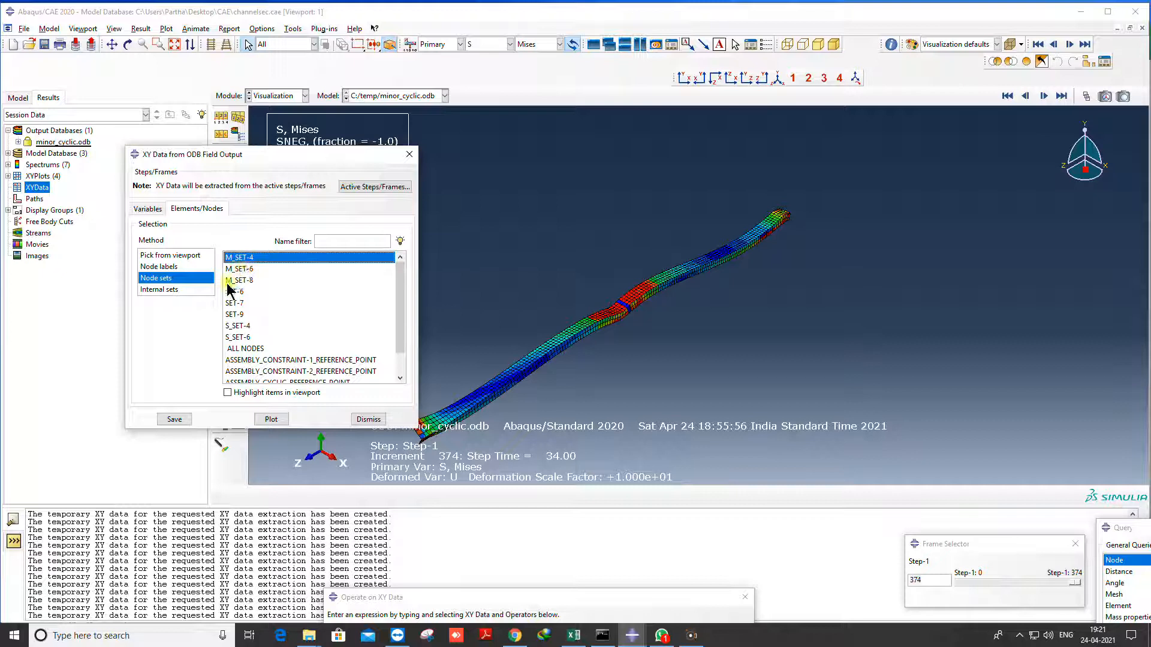
pyautogui.scroll(-1, 705, 383)
pyautogui.scroll(1, 502, 429)
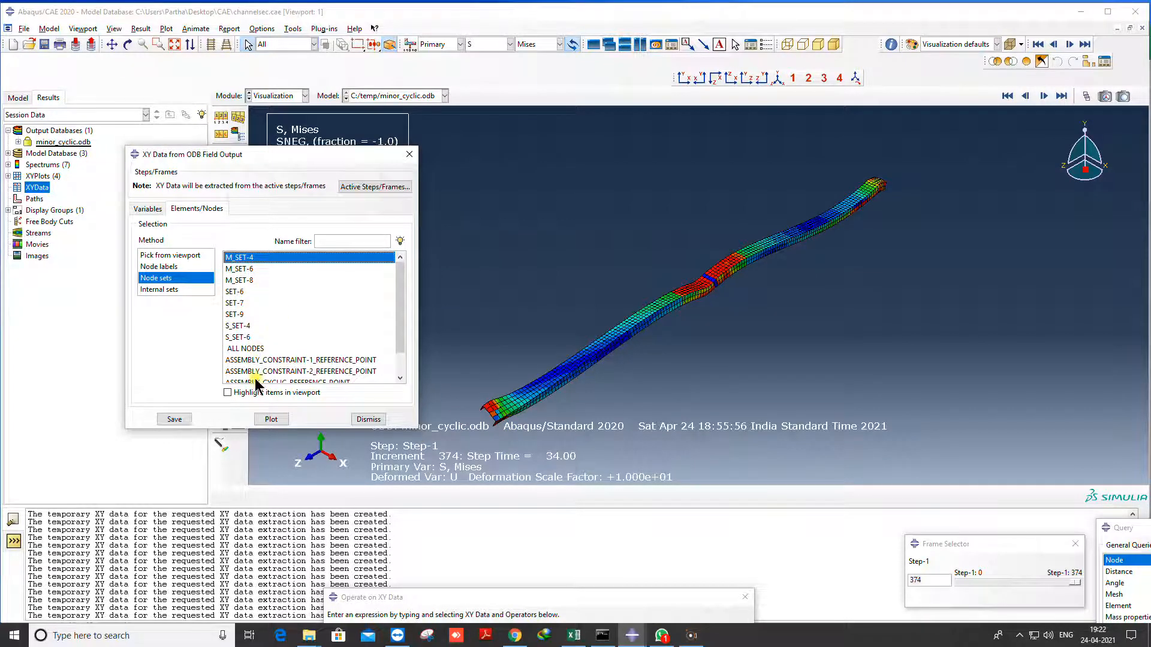
pyautogui.click(271, 419)
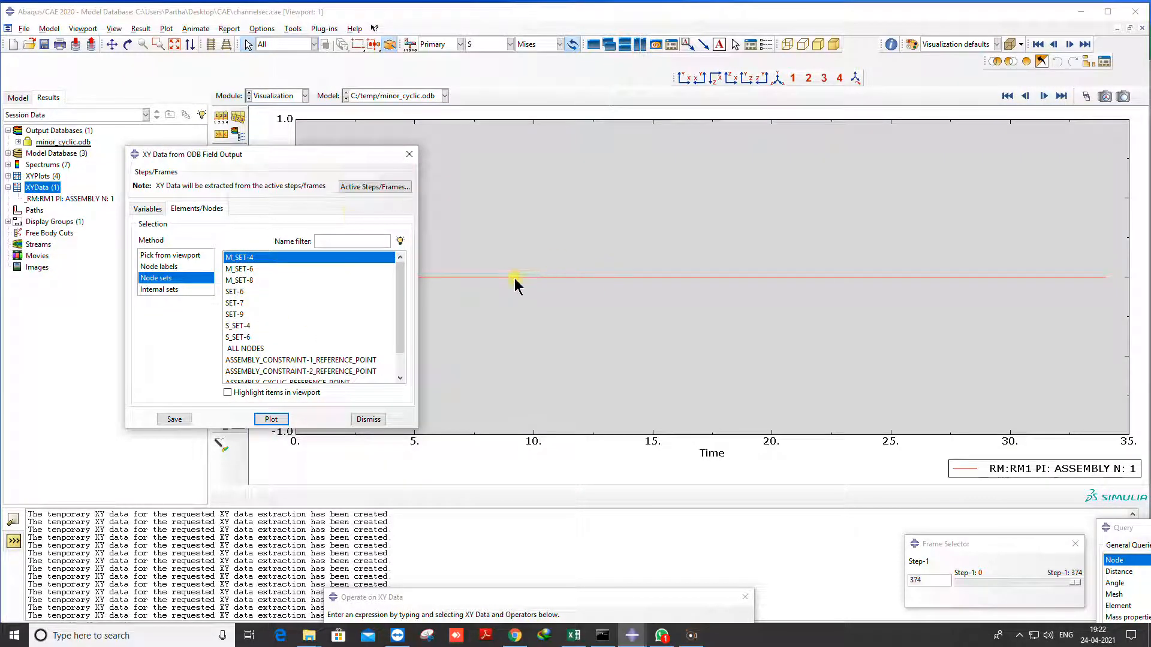
pyautogui.moveTo(234, 154); pyautogui.dragTo(200, 235)
# Restore the deformed contour display and plot reaction moment RM1 for node set M_SET-6
pyautogui.click(221, 172)
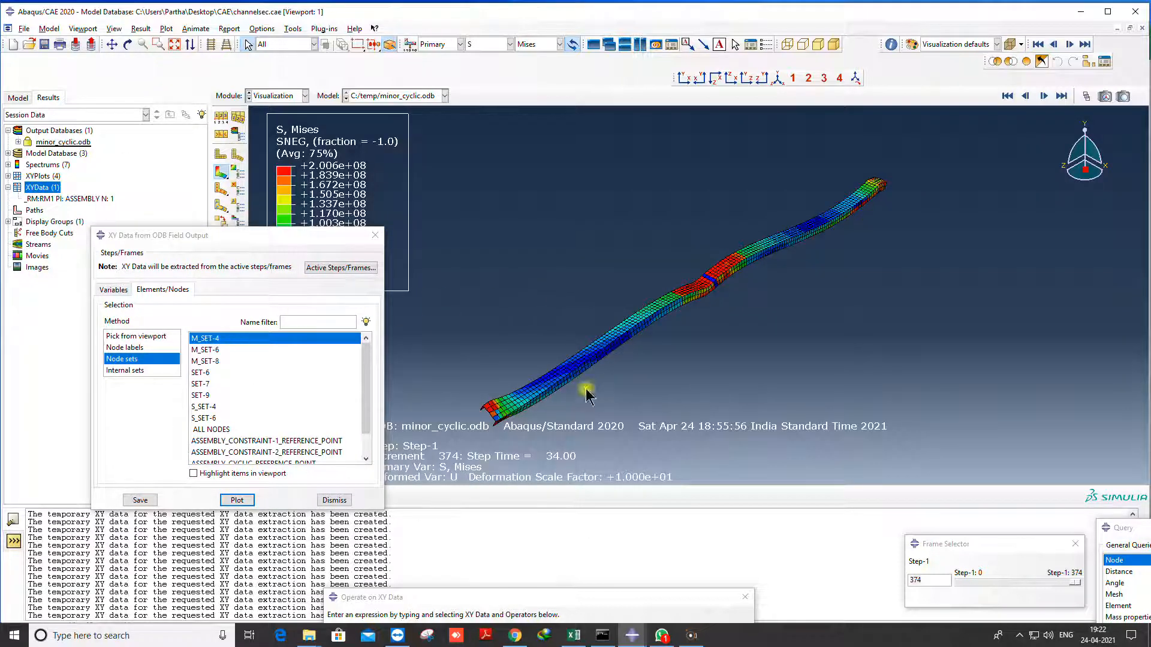
pyautogui.click(215, 350)
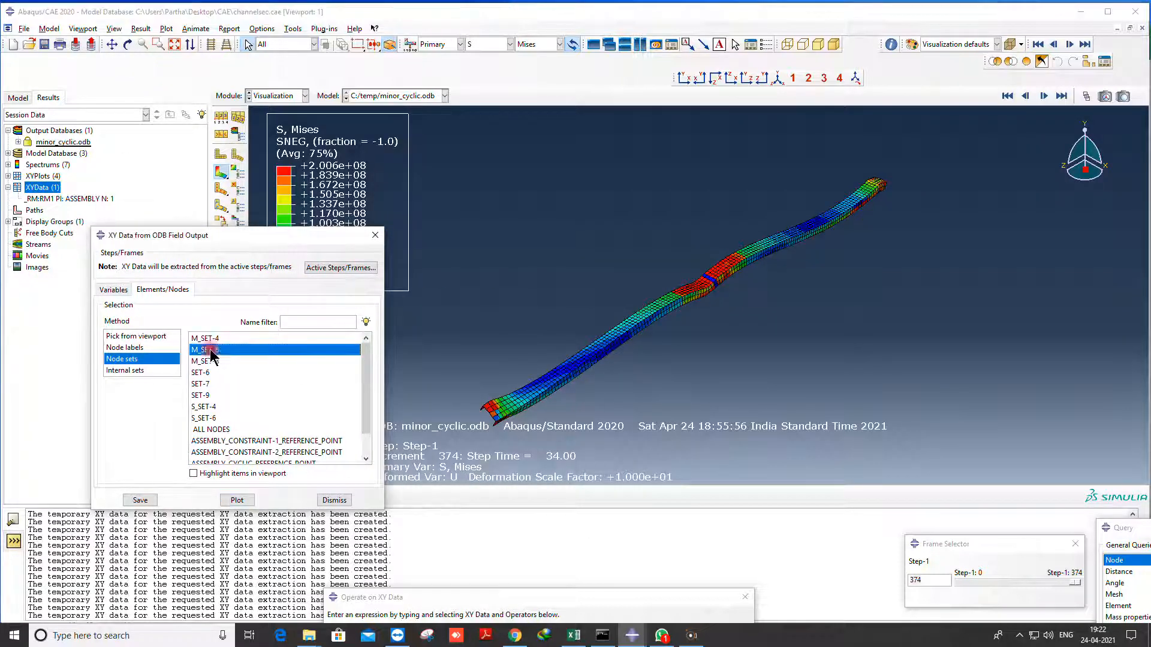
pyautogui.click(236, 500)
pyautogui.moveTo(280, 236); pyautogui.dragTo(247, 365)
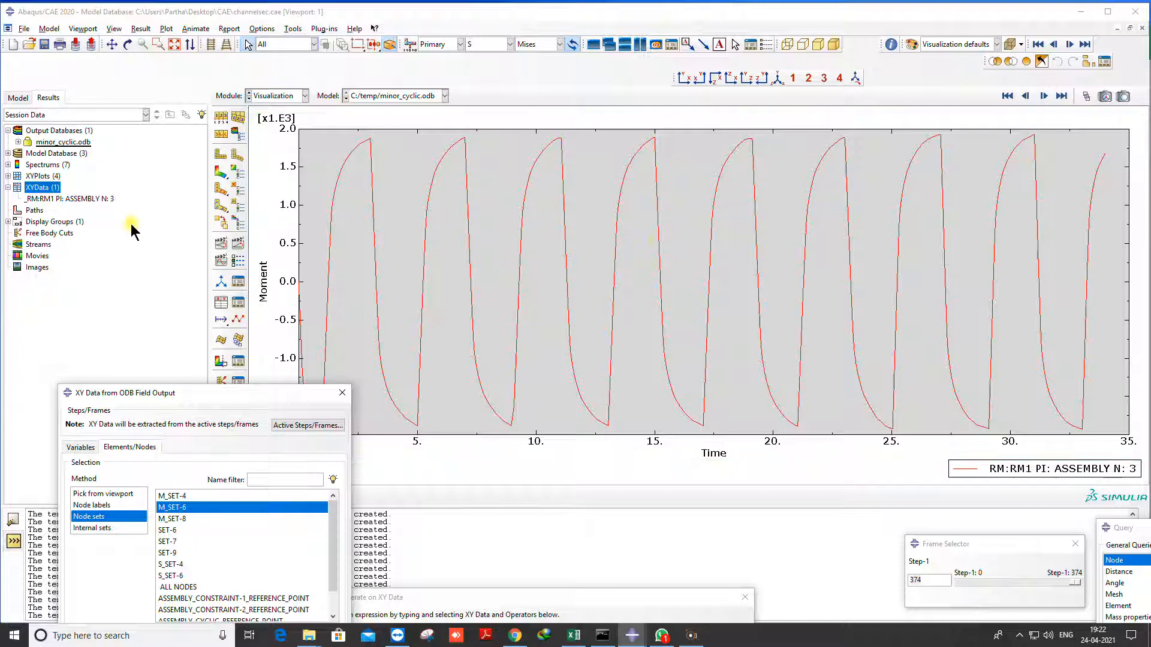
# Open the M_SET-6 RM1 curve's data table, examine its moment values, and close it without changes
pyautogui.click(69, 199)
pyautogui.rightClick(68, 199)
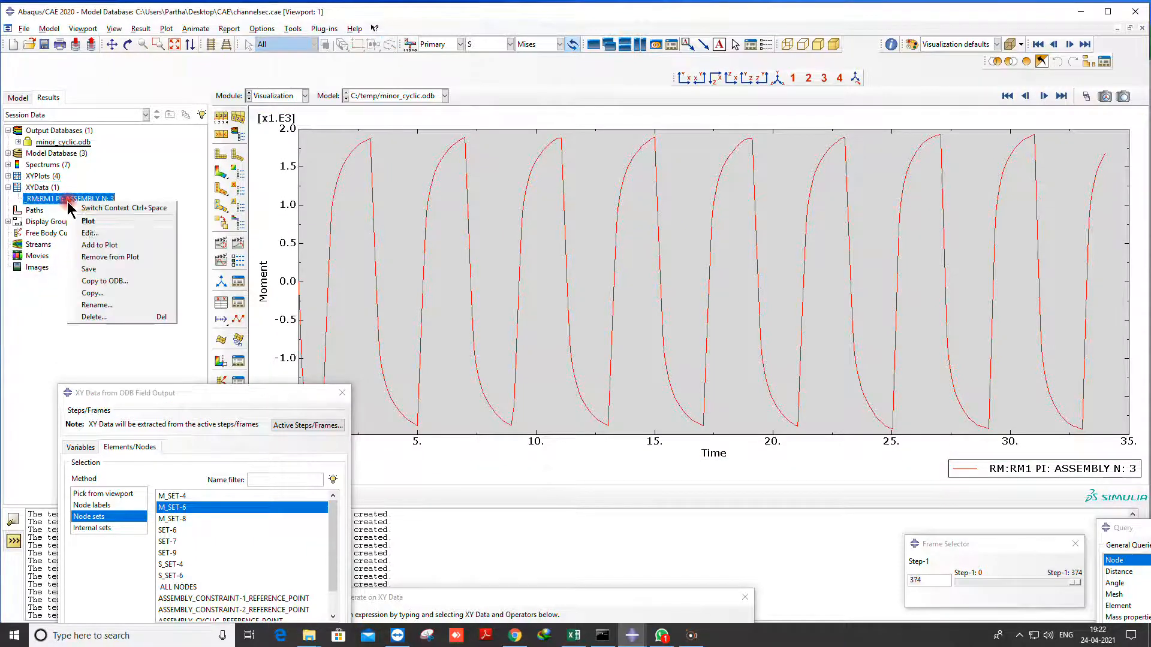
pyautogui.click(90, 231)
pyautogui.moveTo(963, 364); pyautogui.dragTo(966, 470)
pyautogui.click(992, 526)
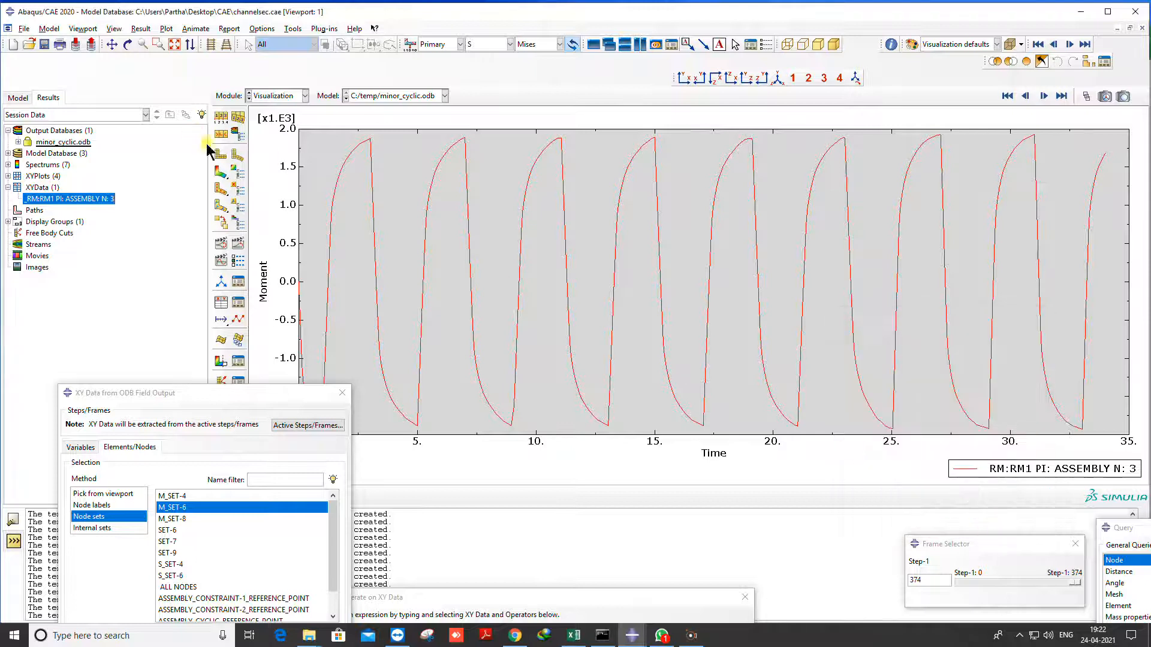
# Show the deformed contours again and plot reaction moment RM1 for node set M_SET-8
pyautogui.click(220, 180)
pyautogui.moveTo(204, 393); pyautogui.dragTo(237, 98)
pyautogui.click(198, 219)
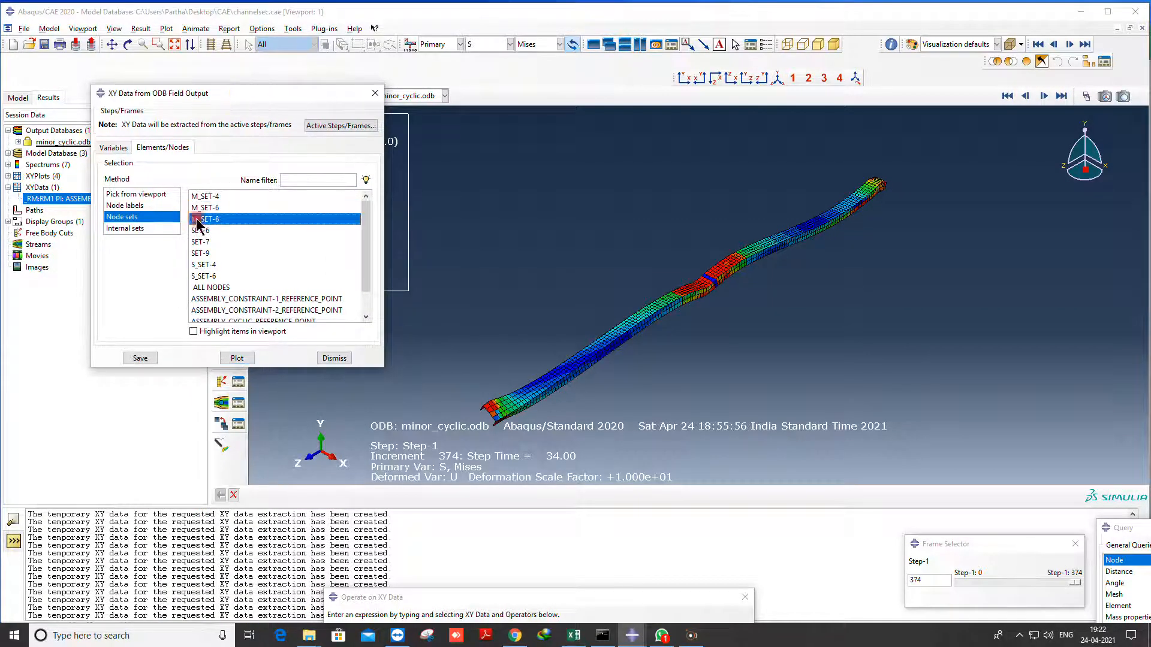
pyautogui.click(237, 359)
pyautogui.moveTo(236, 98); pyautogui.dragTo(249, 261)
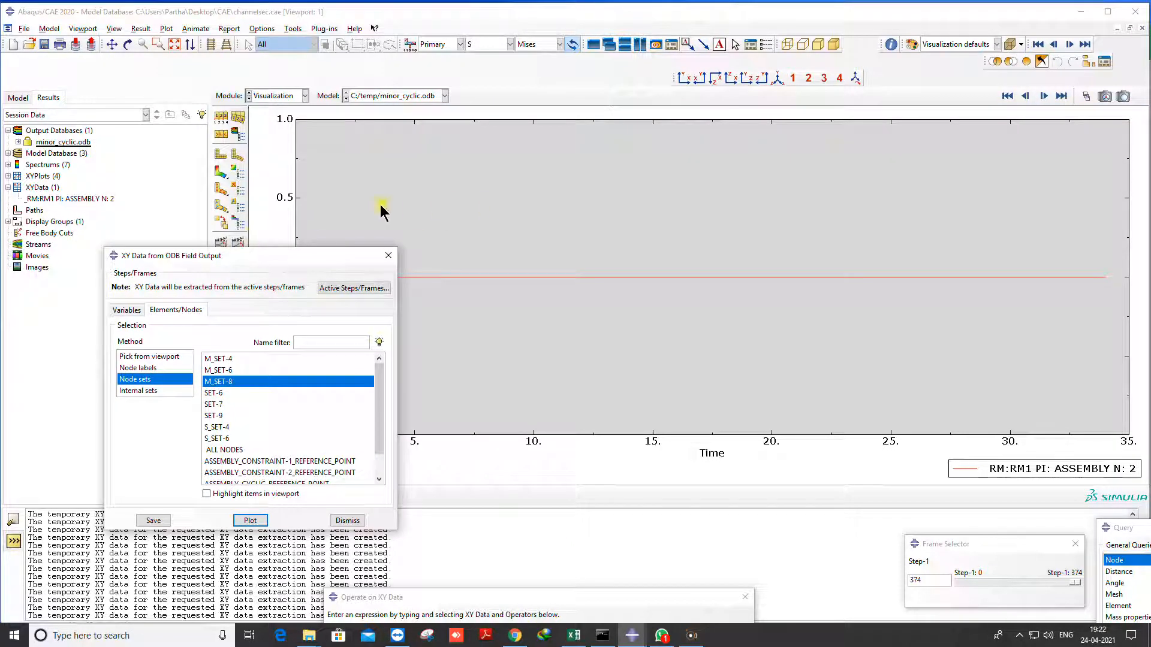
# Go back to the contour display and replot reaction moment RM1 for node set M_SET-6
pyautogui.click(223, 174)
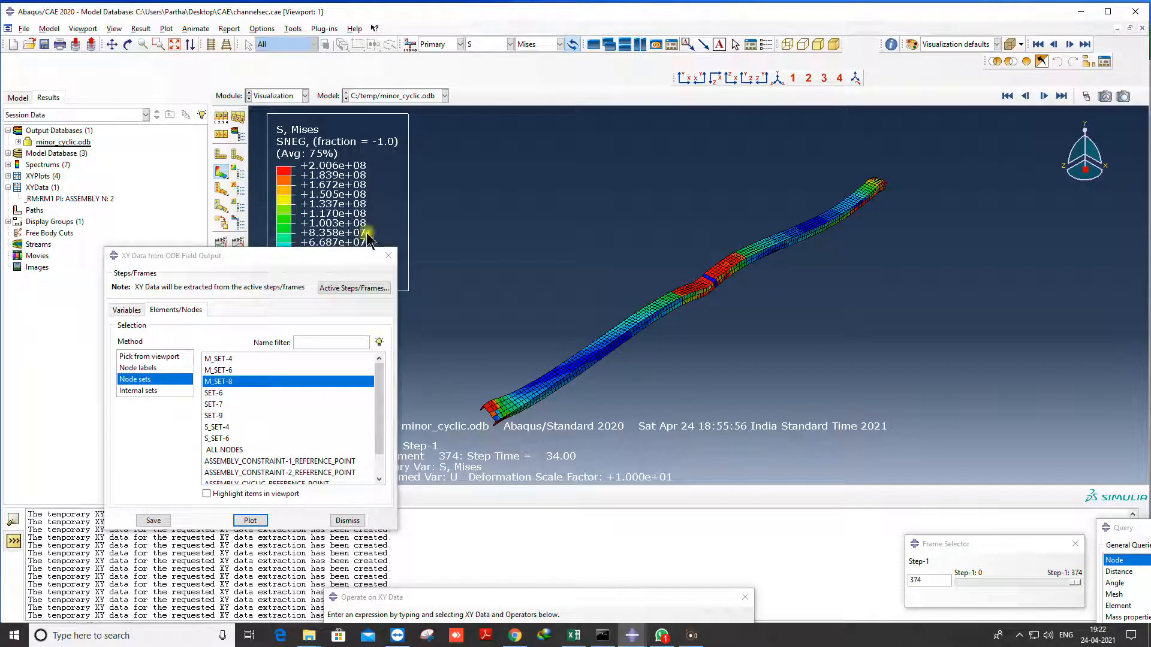
pyautogui.click(45, 199)
pyautogui.click(215, 369)
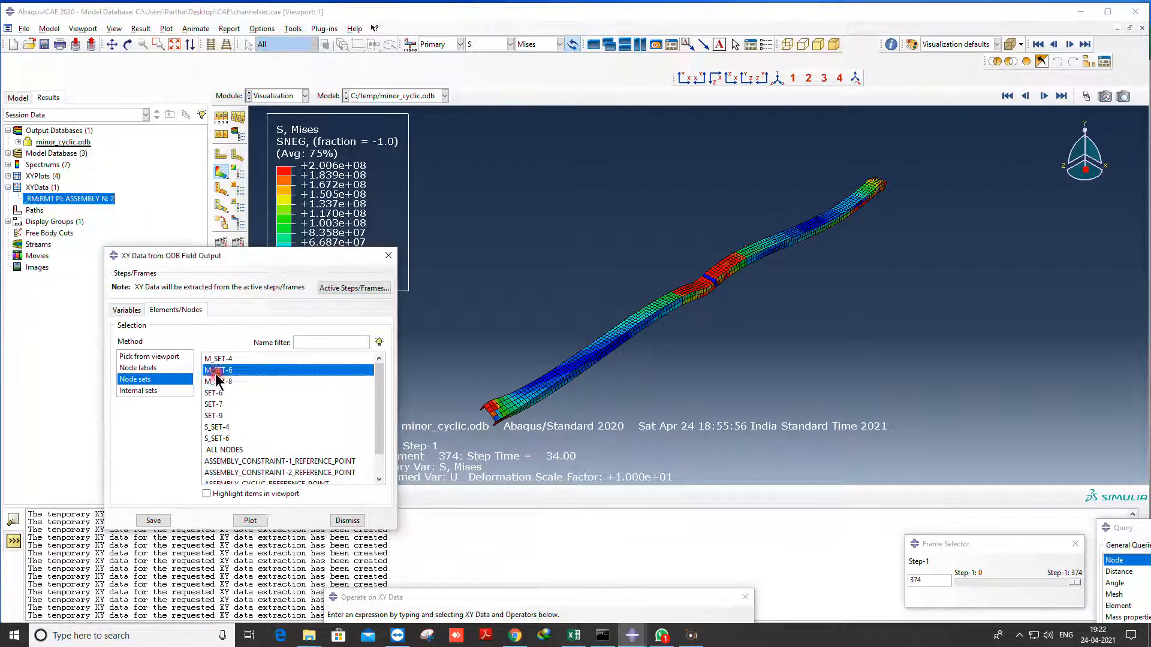
pyautogui.click(249, 519)
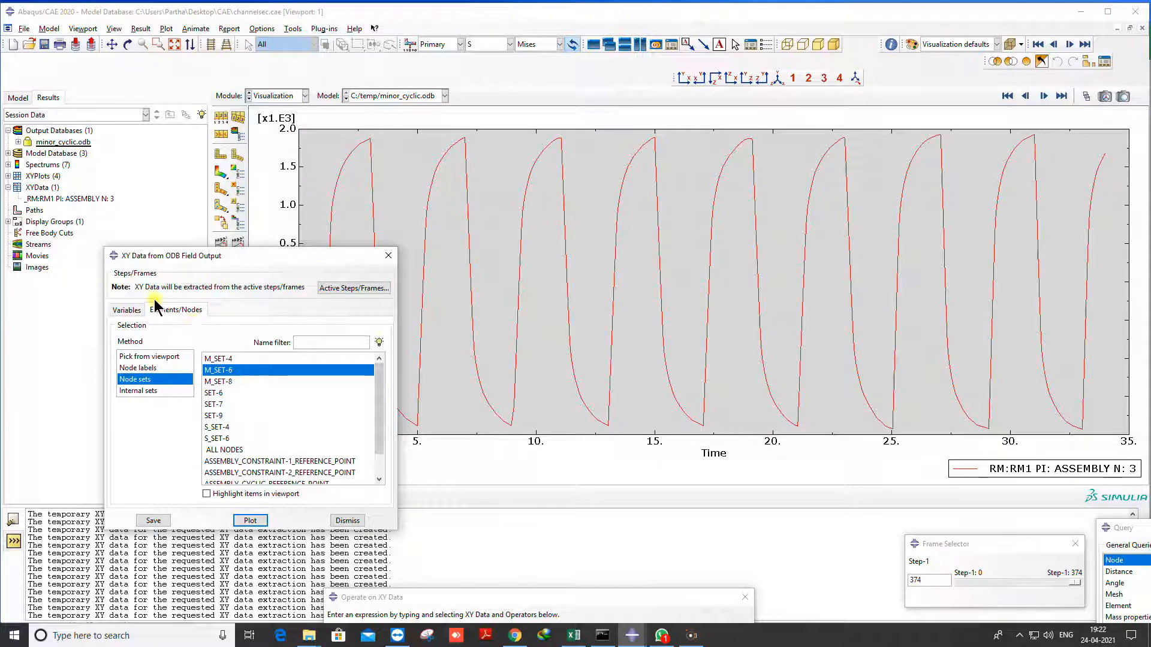
# Look over the M_SET-6 RM1 curve's data table, close it, and save the curve under the default name
pyautogui.click(63, 200)
pyautogui.rightClick(63, 200)
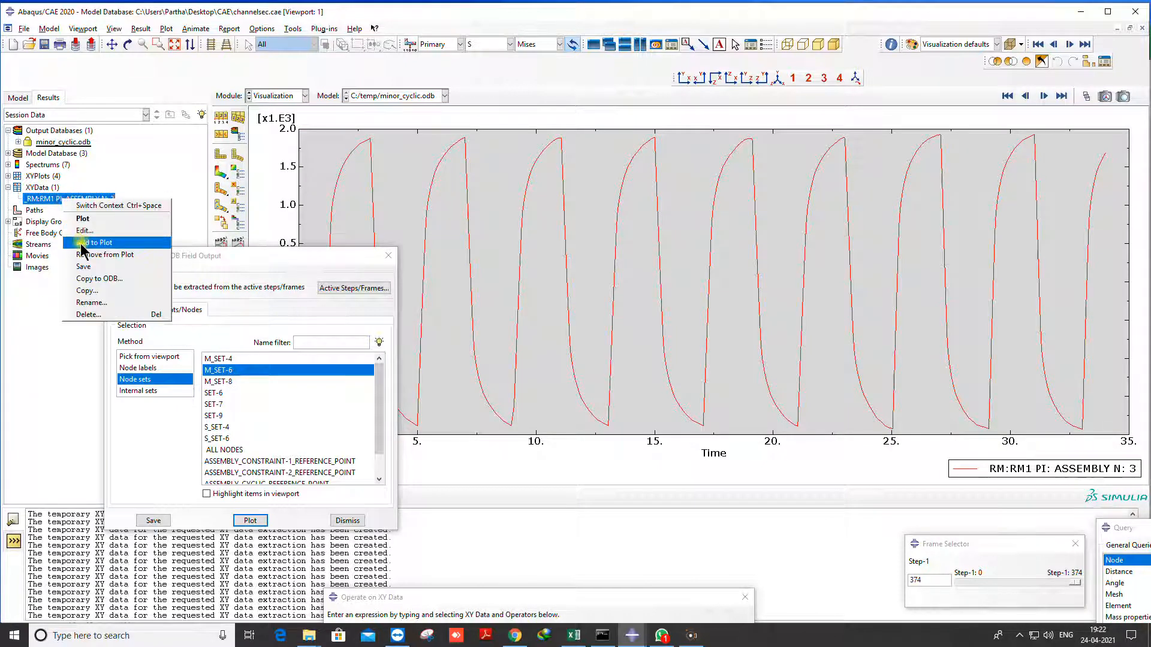
pyautogui.click(81, 231)
pyautogui.click(1035, 318)
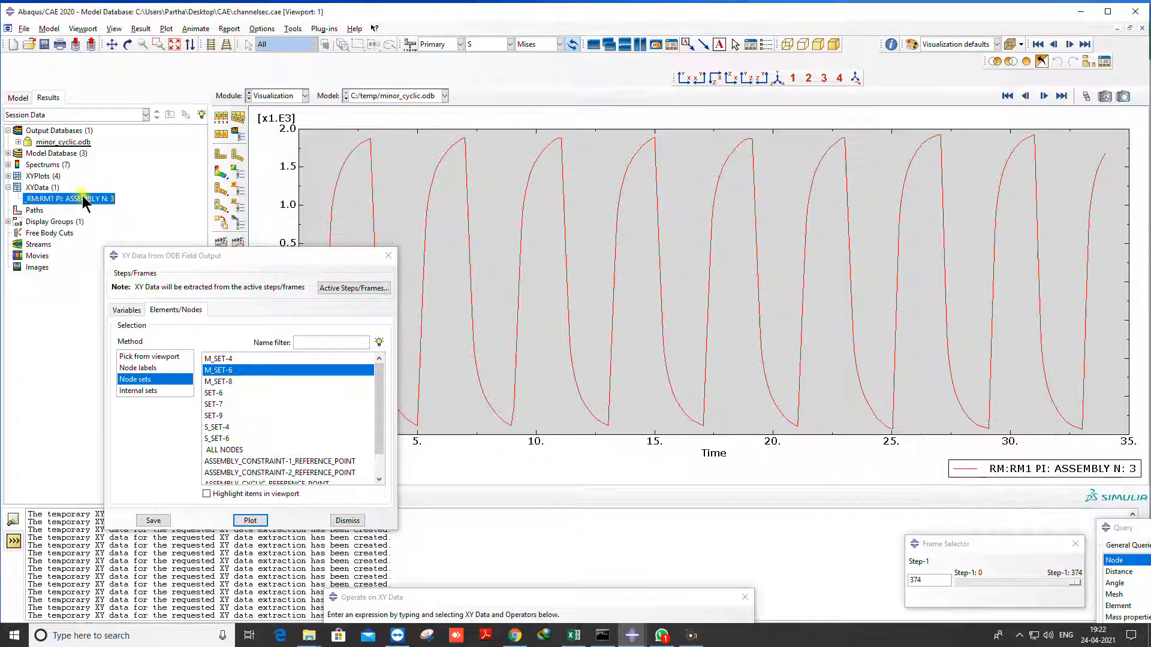
pyautogui.rightClick(75, 198)
pyautogui.click(95, 262)
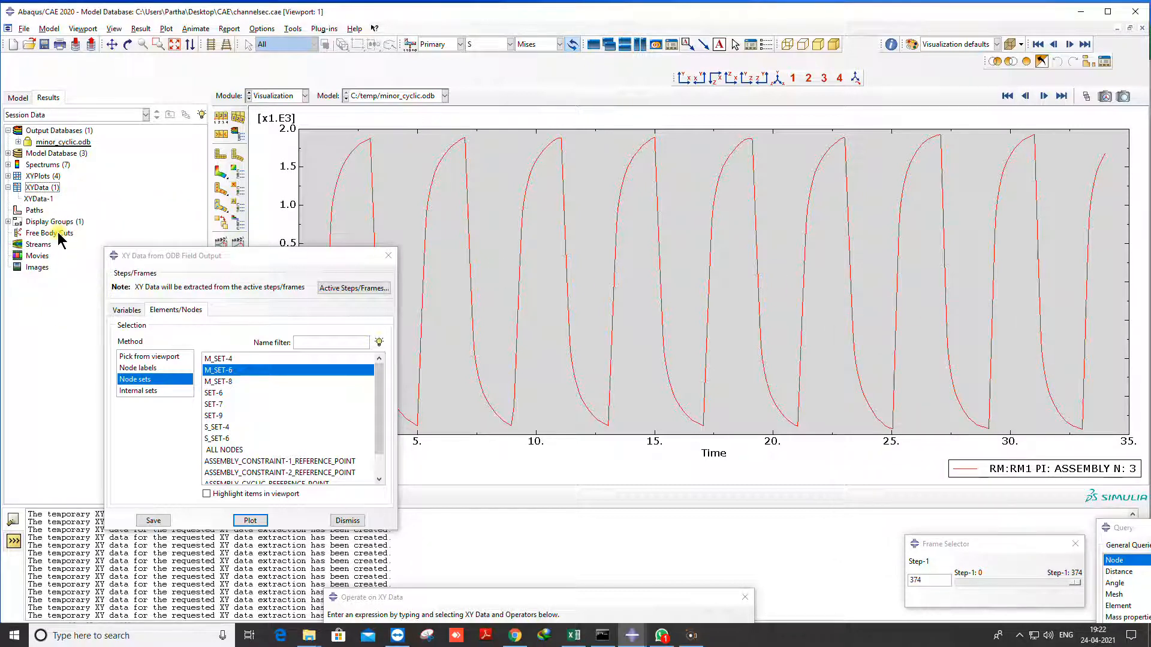
# Restore the contour display and change the extracted output variable from RM1 to rotational displacement UR1
pyautogui.click(221, 172)
pyautogui.moveTo(276, 258); pyautogui.dragTo(216, 221)
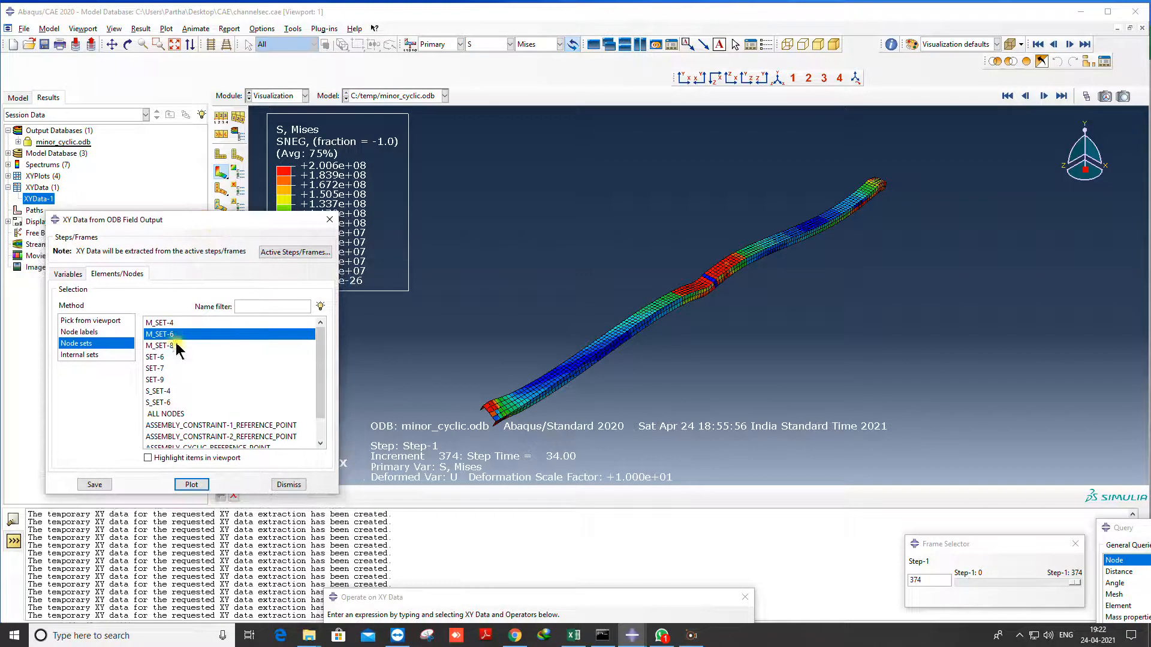
pyautogui.click(68, 274)
pyautogui.click(91, 360)
pyautogui.click(64, 410)
pyautogui.scroll(-2, 90, 399)
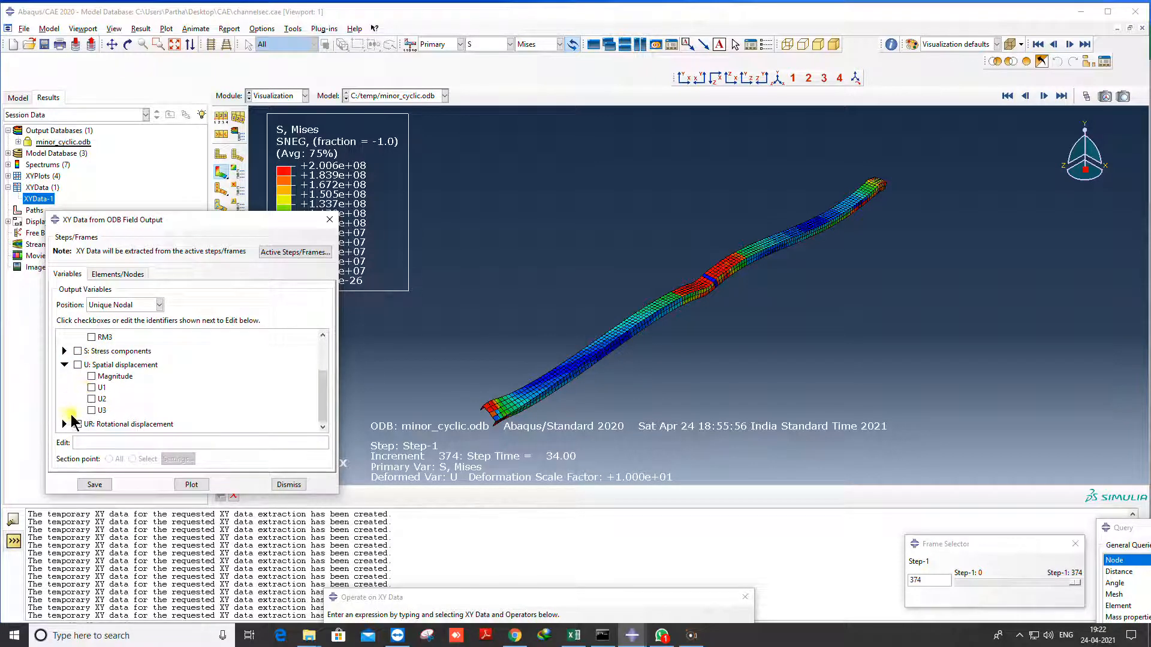
pyautogui.click(64, 424)
pyautogui.scroll(-2, 95, 415)
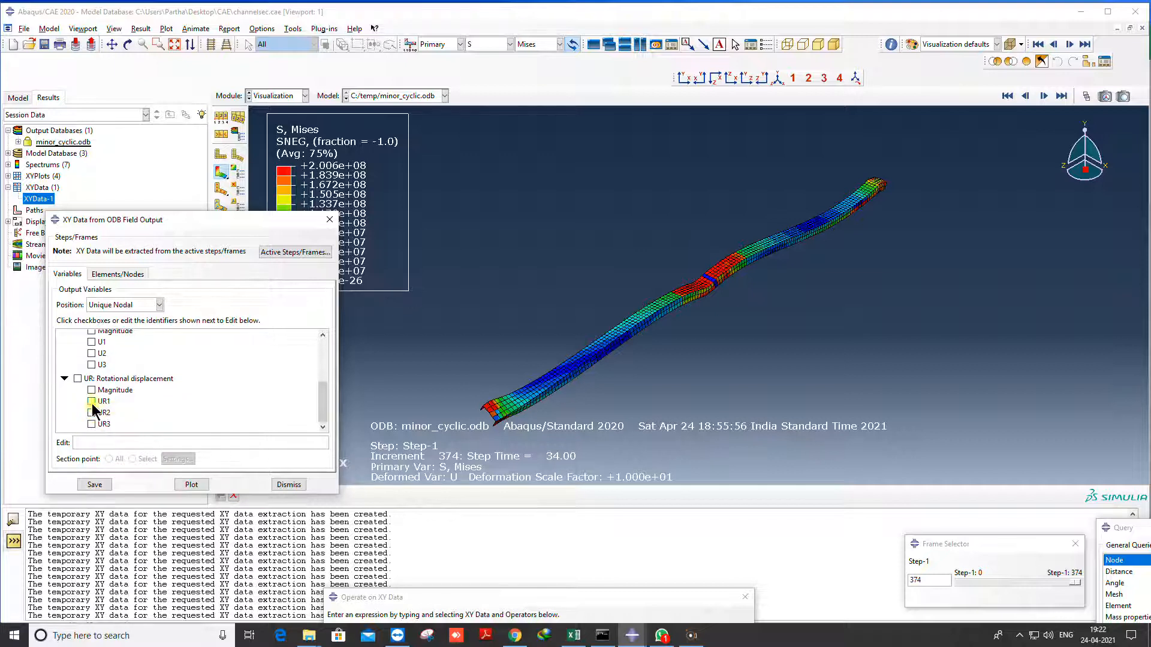
pyautogui.click(91, 400)
# Plot UR1 for node set M_SET-4 alone, and compare it with M_SET-8 in a combined plot
pyautogui.click(114, 273)
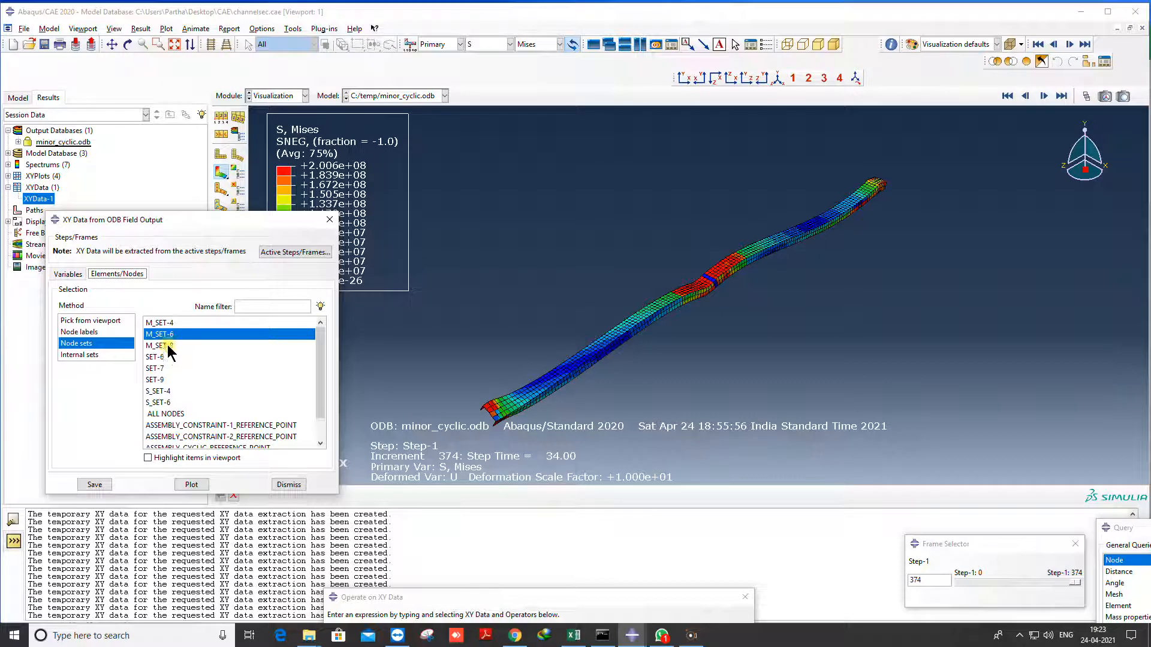
pyautogui.click(170, 326)
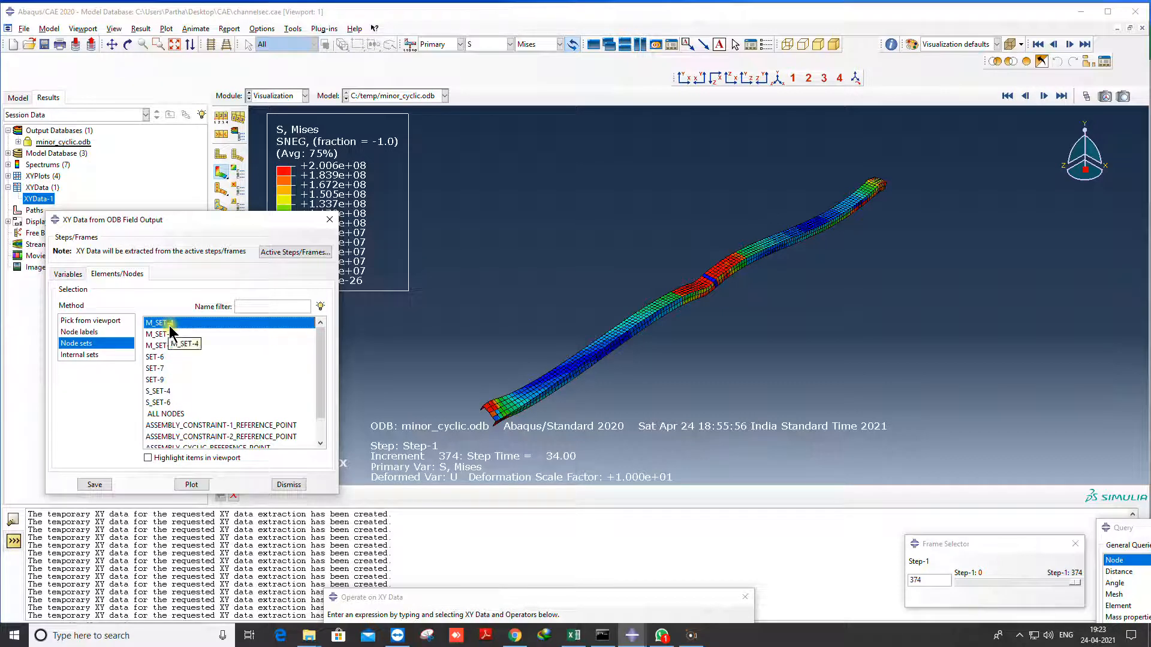
pyautogui.click(192, 484)
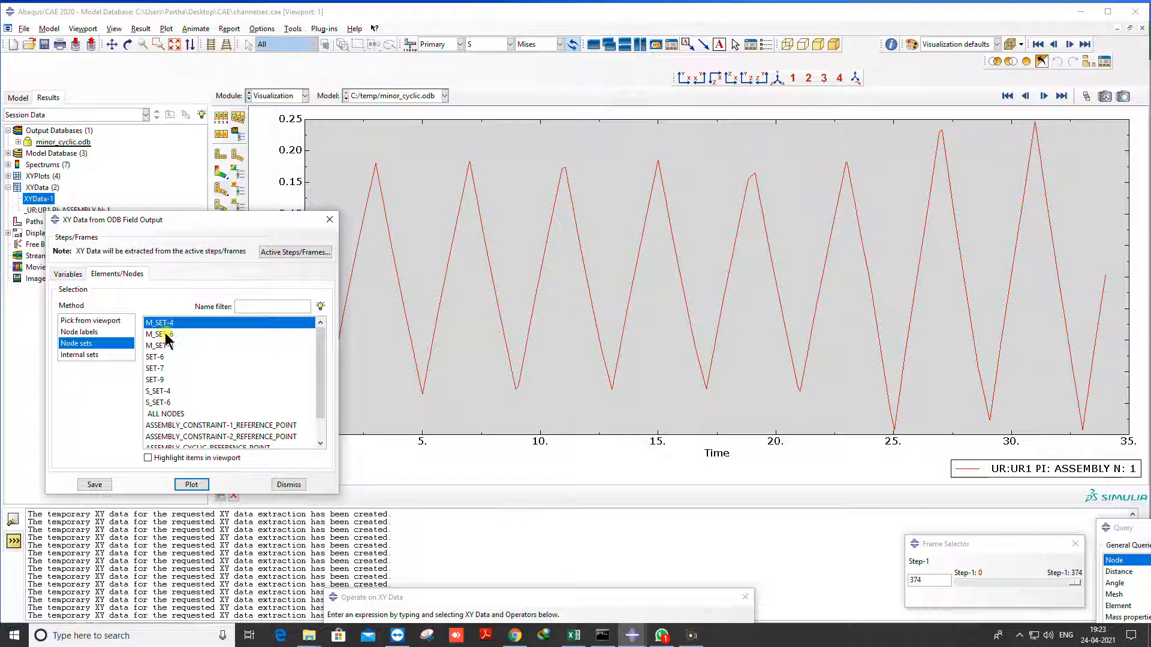
pyautogui.keyDown('ctrl'); pyautogui.click(160, 346); pyautogui.keyUp('ctrl')
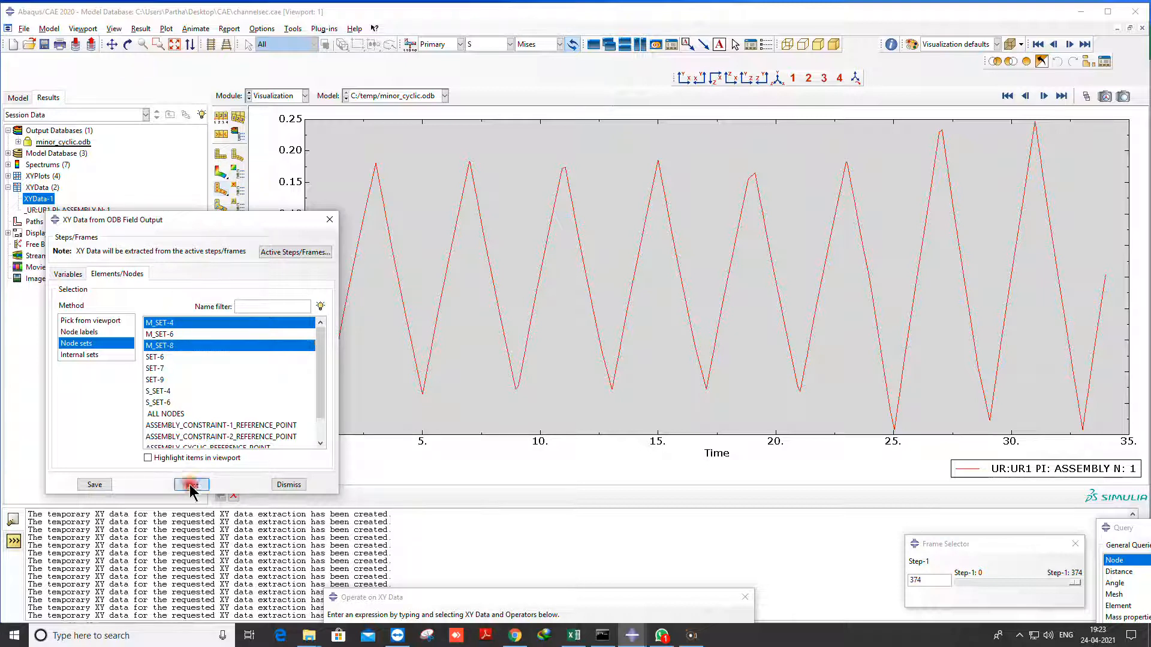
pyautogui.click(191, 484)
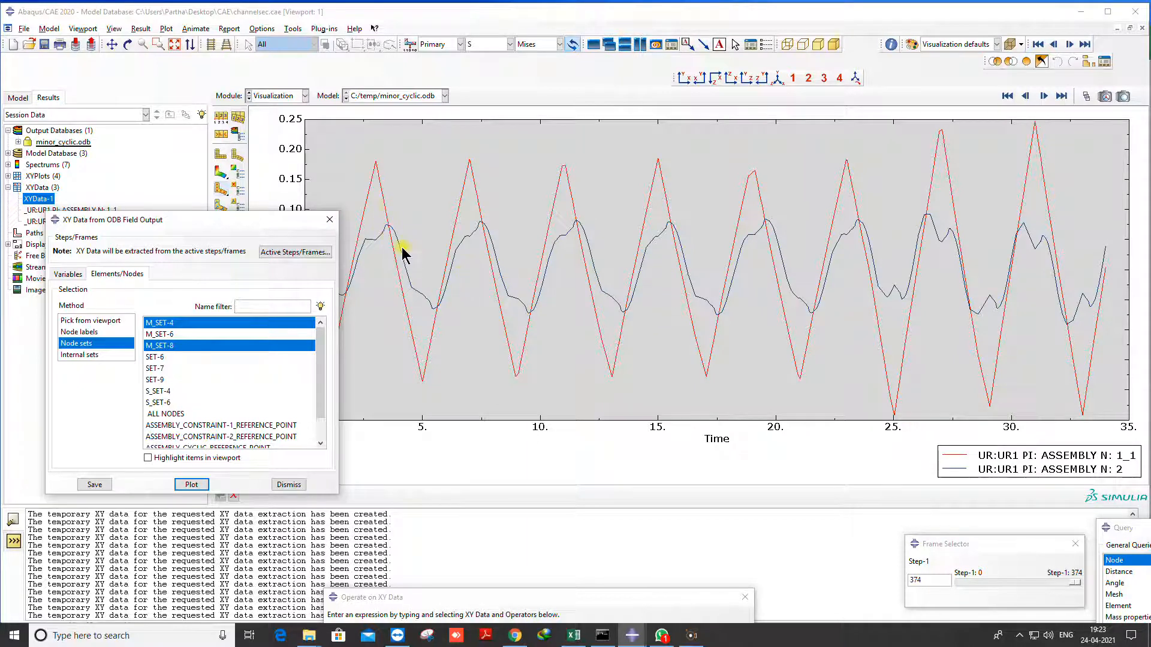
# Reduce the node set selection to M_SET-4 and replot its UR1 curve alone
pyautogui.click(180, 323)
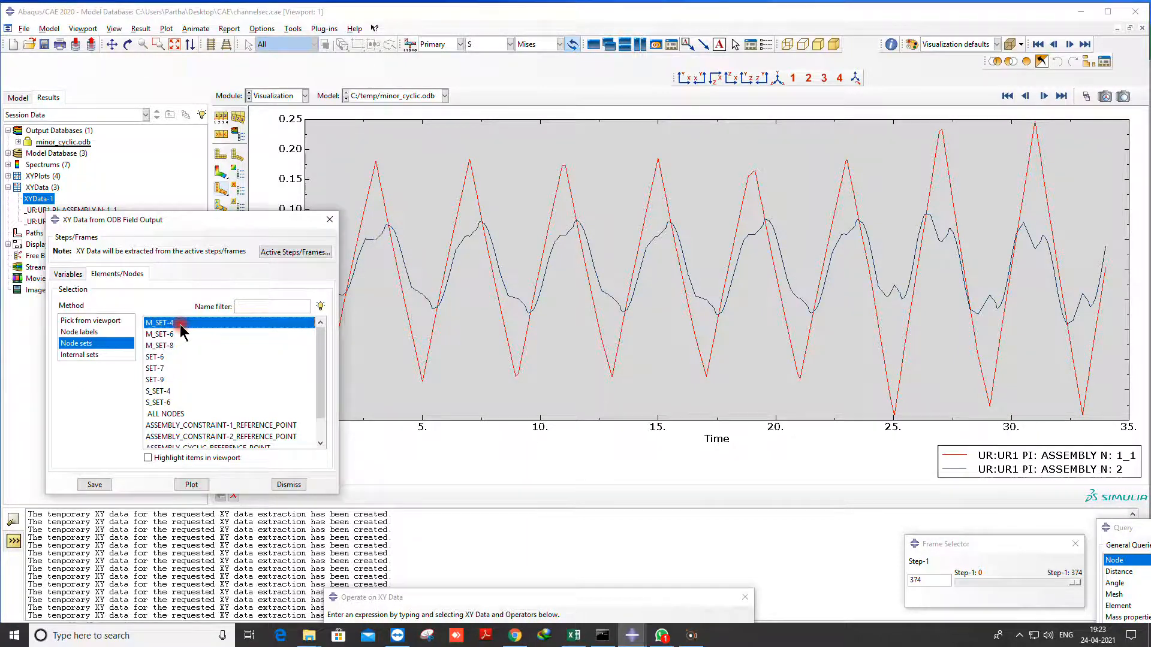
pyautogui.moveTo(162, 220); pyautogui.dragTo(325, 314)
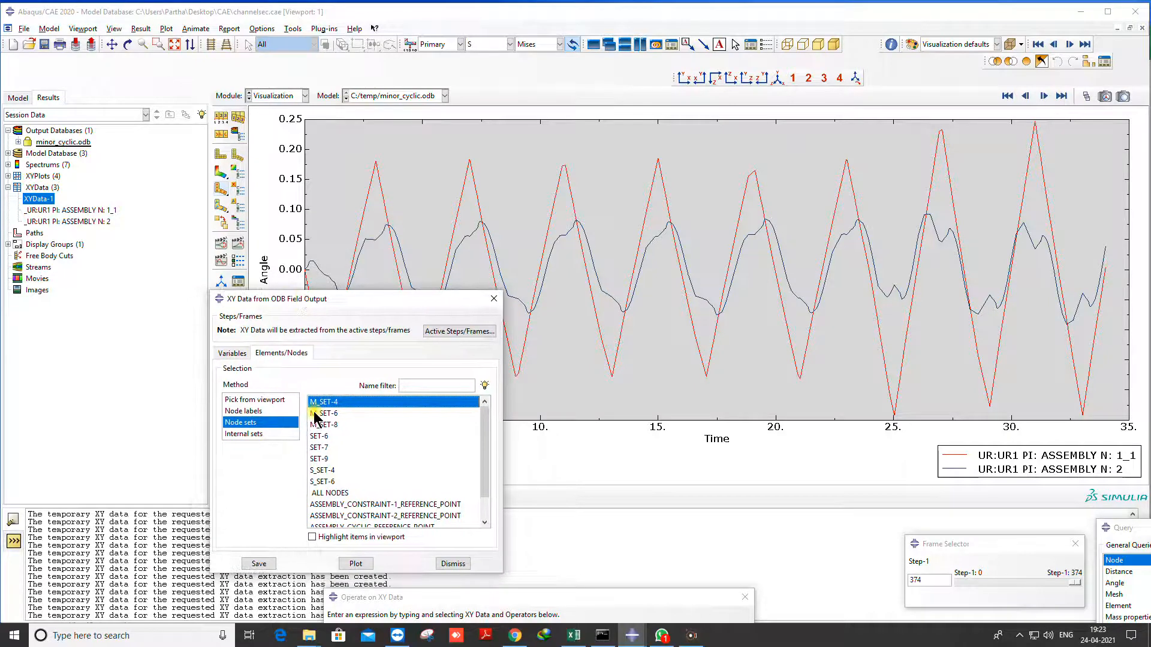
pyautogui.click(356, 564)
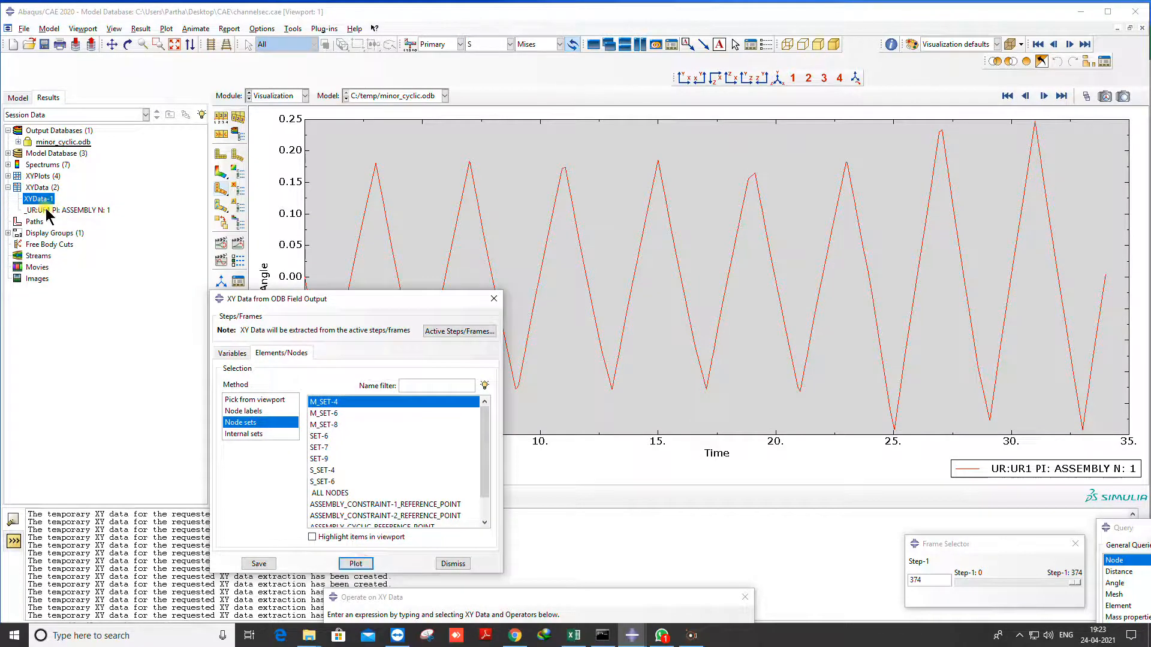
# Open the M_SET-4 UR1 curve's data table and examine the rotation values in the Y column
pyautogui.click(48, 211)
pyautogui.rightClick(49, 211)
pyautogui.click(69, 236)
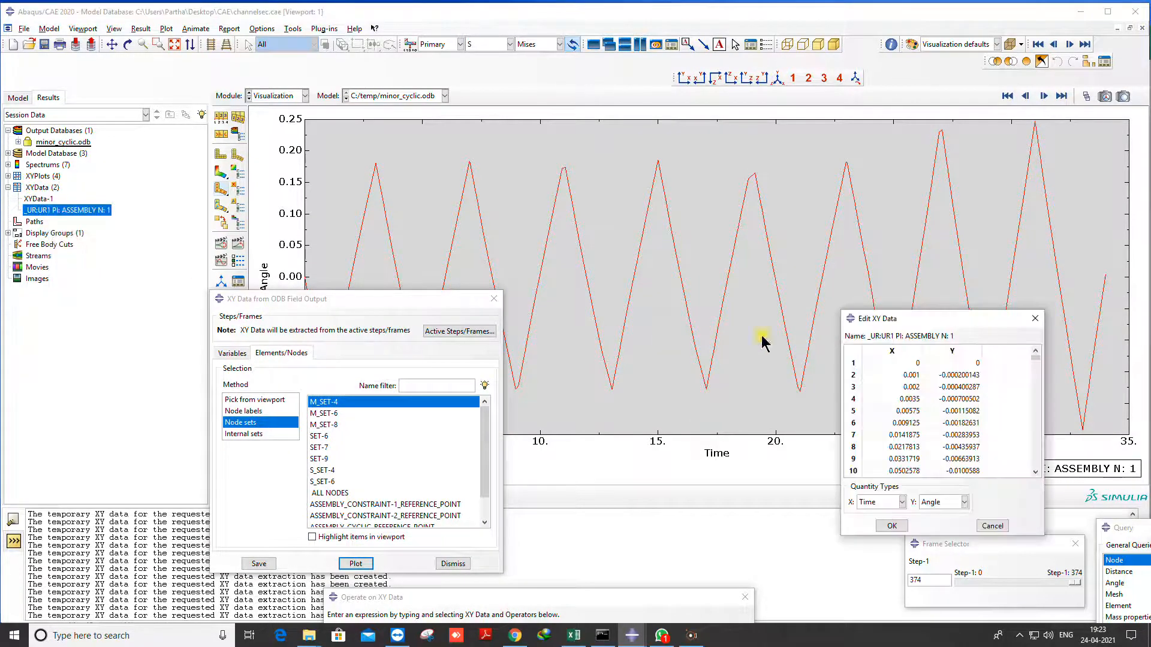
pyautogui.moveTo(965, 363); pyautogui.dragTo(953, 471)
pyautogui.scroll(-1, 953, 456)
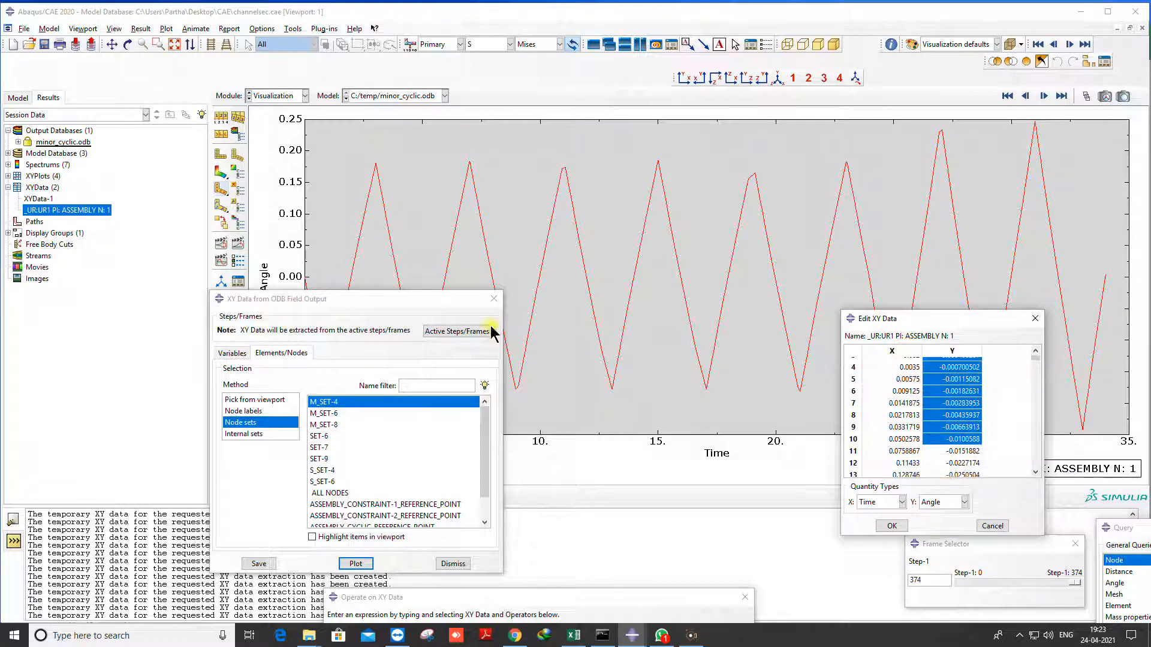
pyautogui.rightClick(63, 206)
pyautogui.click(35, 213)
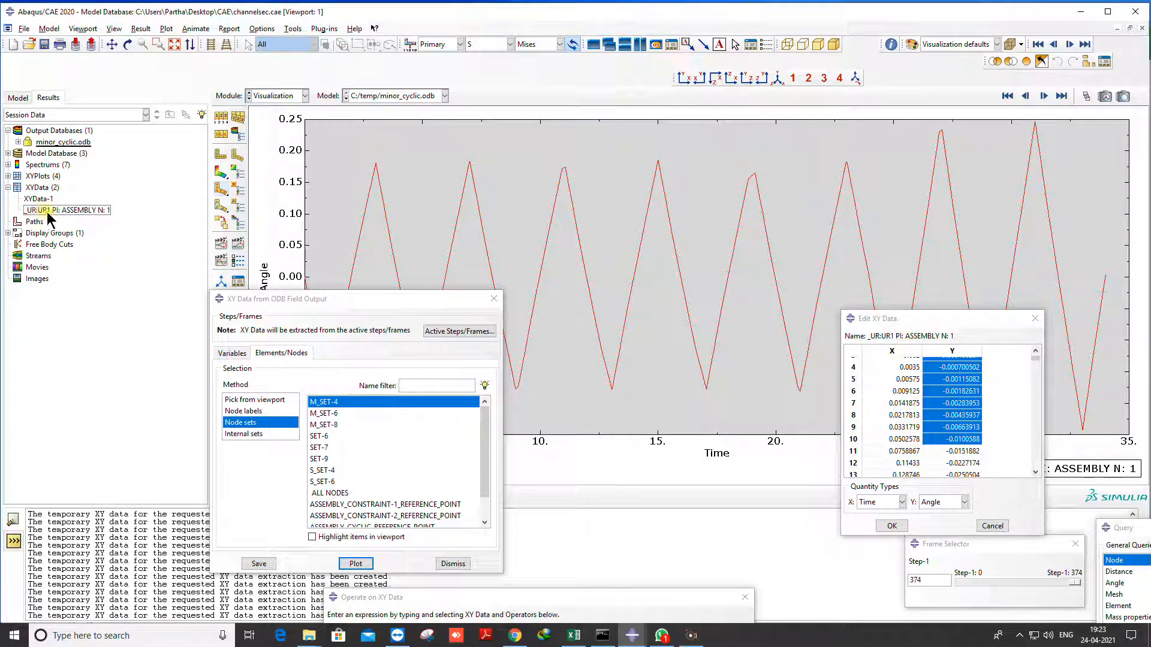
pyautogui.click(941, 391)
pyautogui.moveTo(960, 477); pyautogui.dragTo(972, 376)
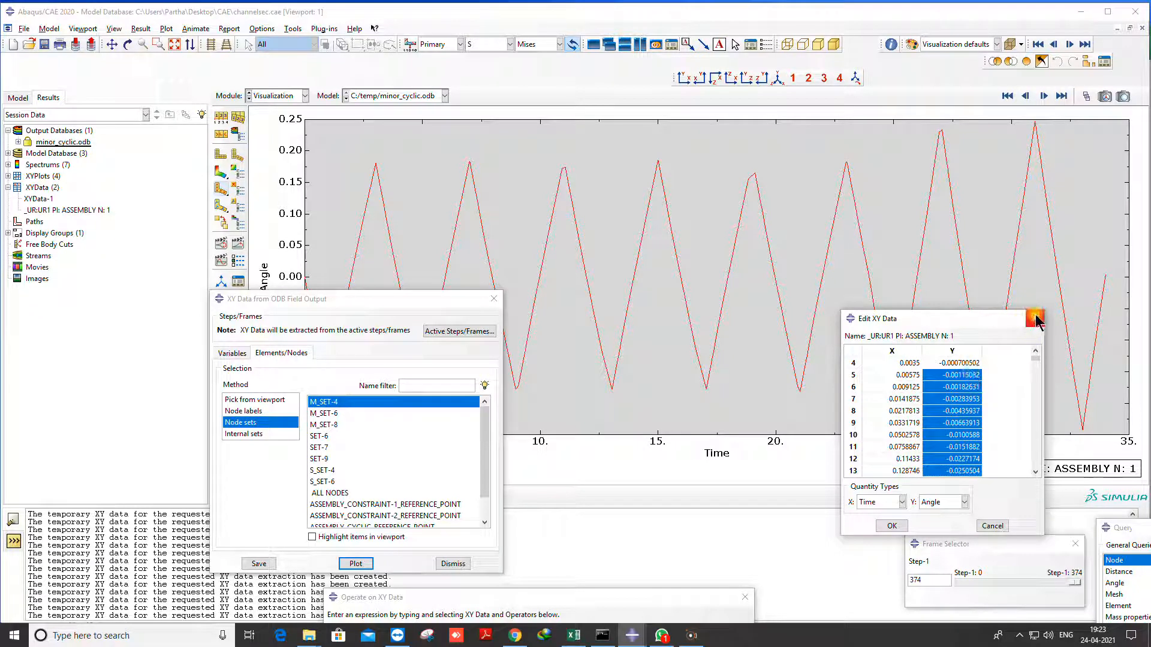
pyautogui.click(34, 200)
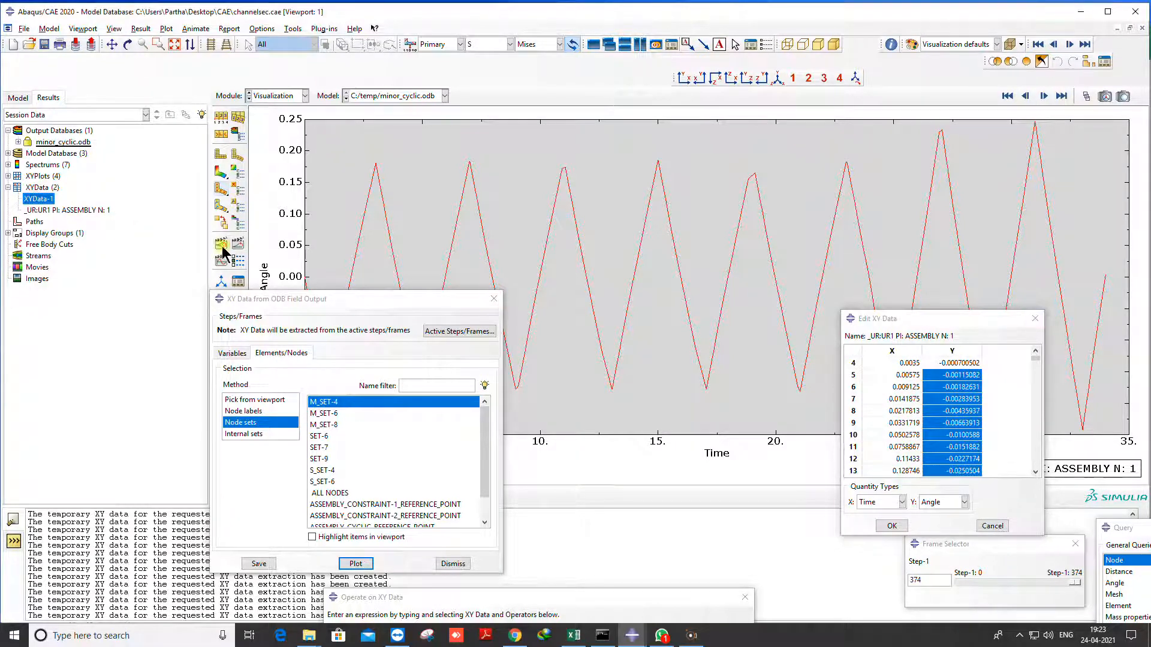
pyautogui.moveTo(347, 298); pyautogui.dragTo(370, 263)
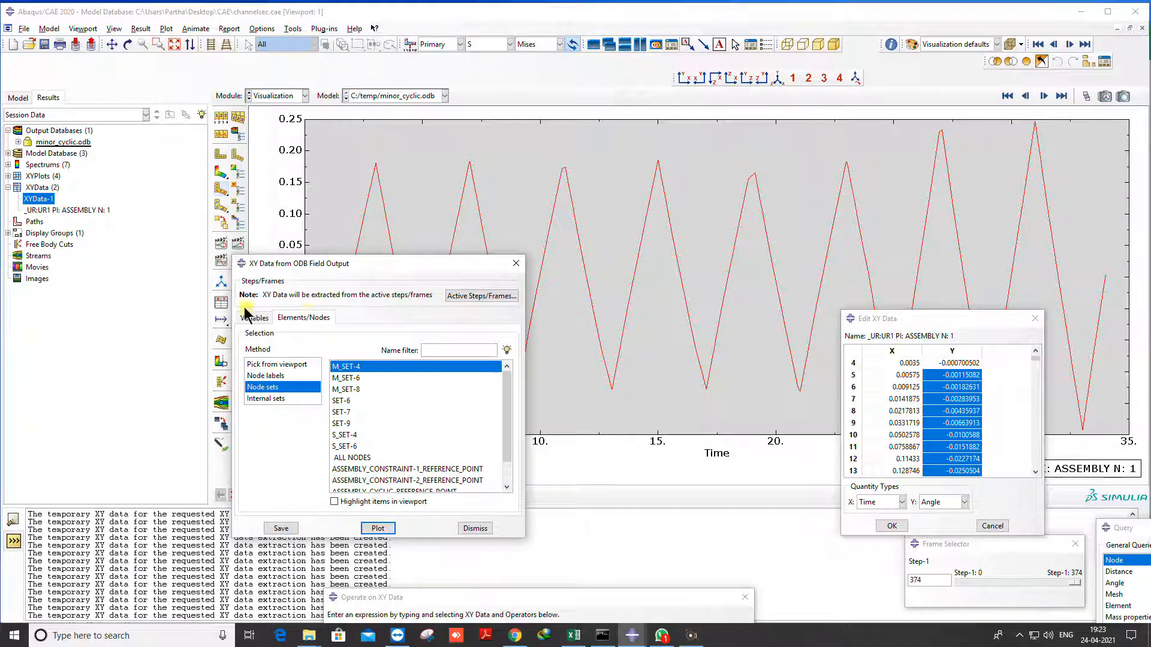
# Combine the UR1 curve with the RM1 data XYData-1 through an XY data operation and plot the moment-rotation expression in full view
pyautogui.doubleClick(45, 188)
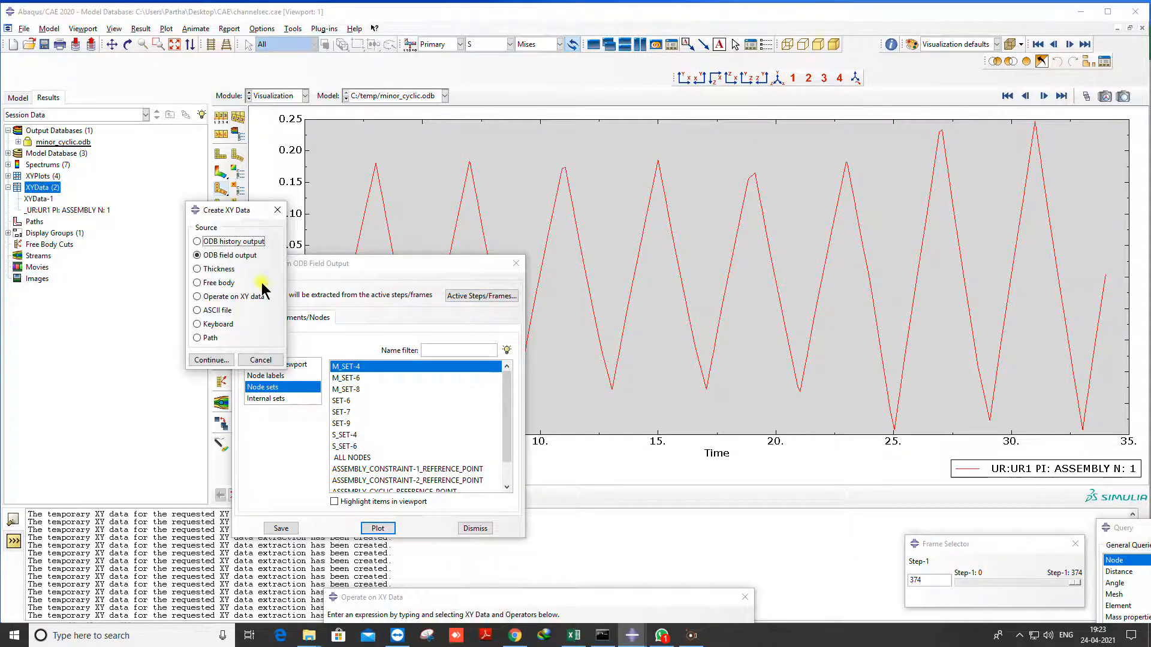
pyautogui.click(200, 298)
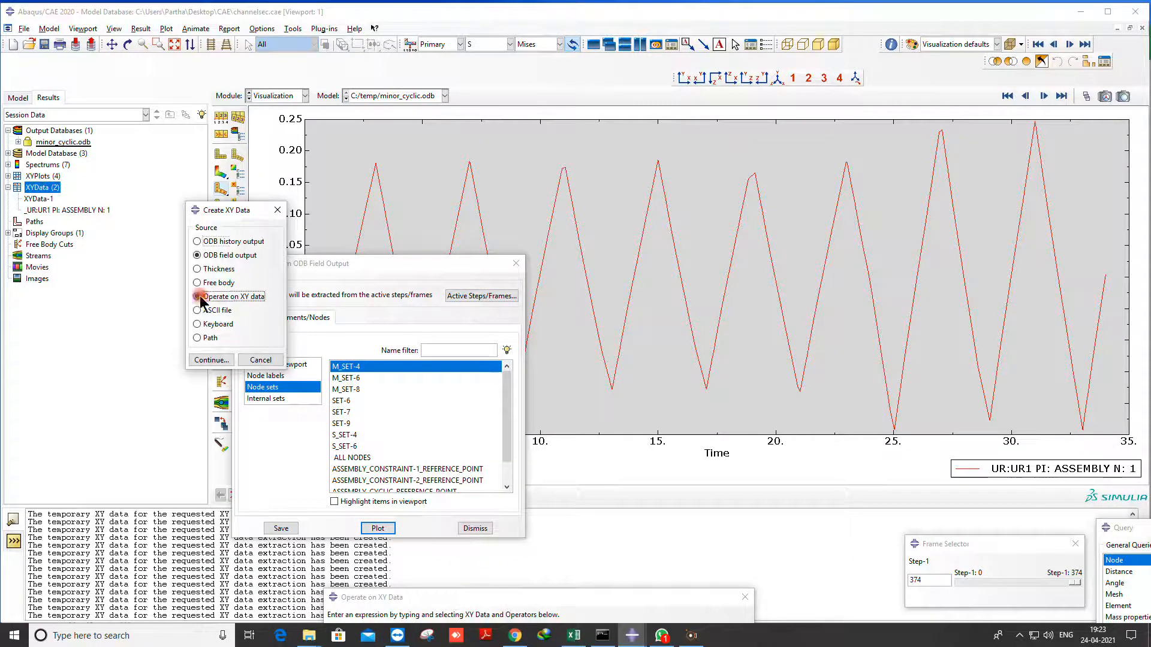
pyautogui.click(211, 360)
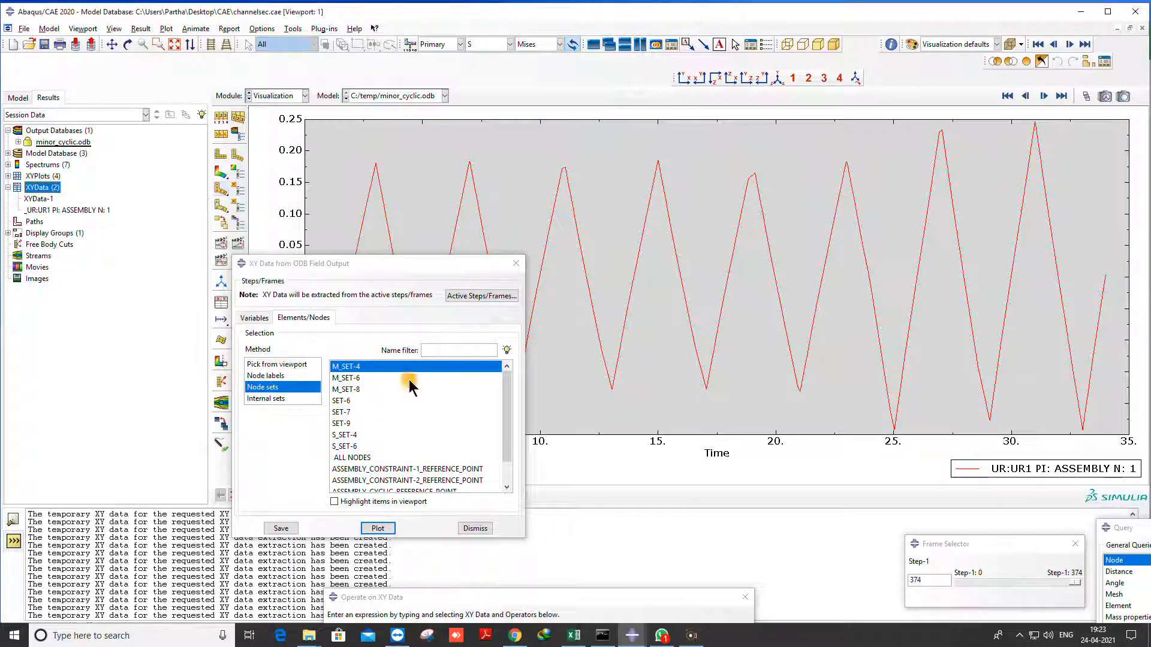
pyautogui.moveTo(632, 611); pyautogui.dragTo(577, 91)
pyautogui.click(562, 515)
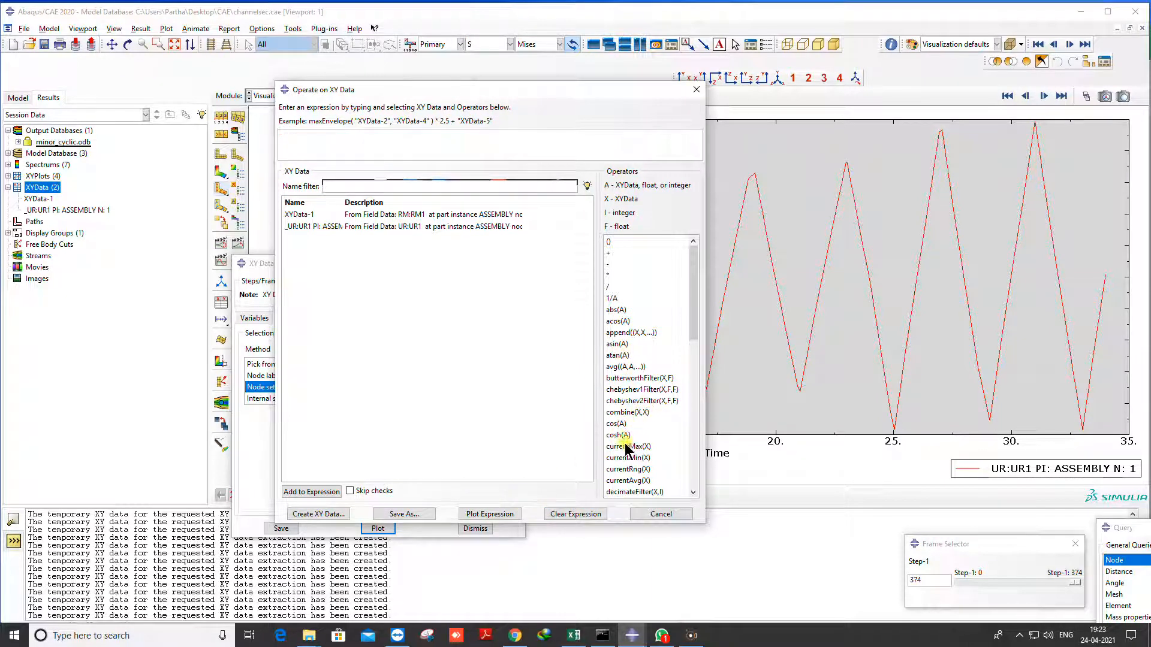
pyautogui.click(623, 412)
pyautogui.click(350, 228)
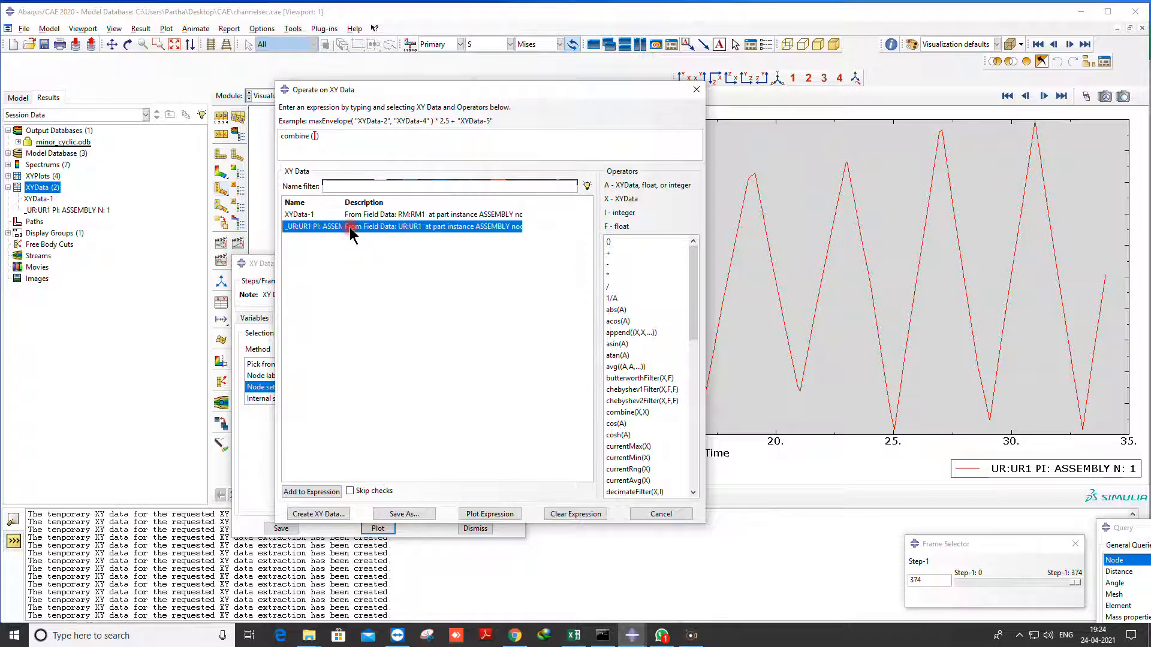
pyautogui.doubleClick(350, 228)
pyautogui.doubleClick(357, 216)
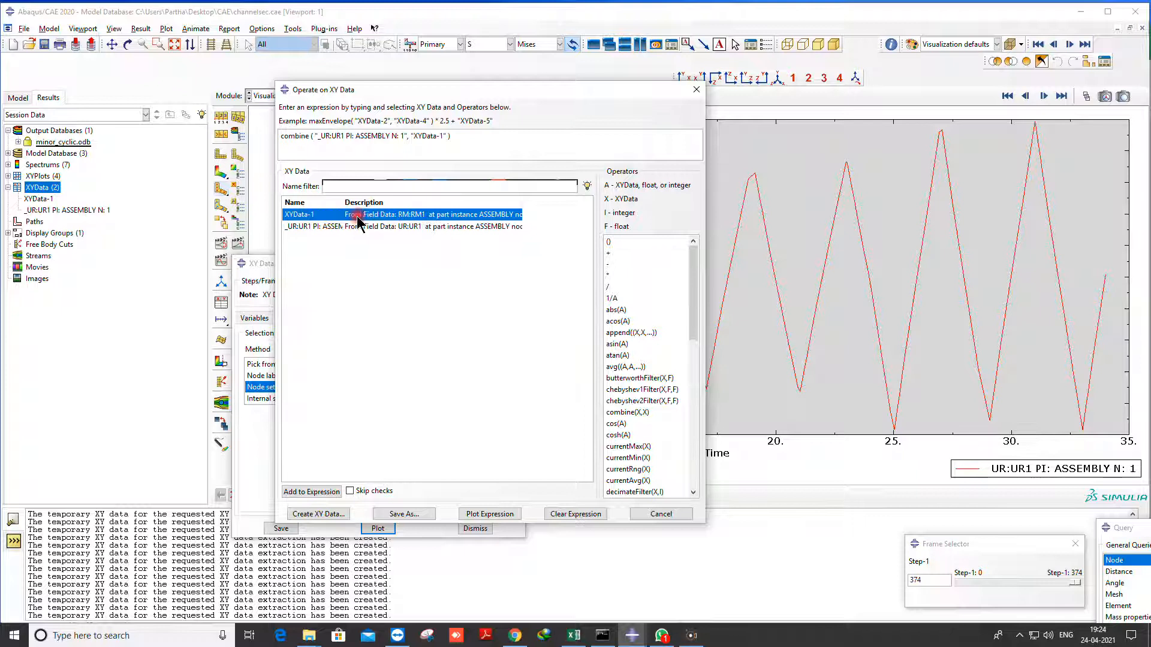
pyautogui.click(490, 513)
pyautogui.moveTo(470, 98); pyautogui.dragTo(454, 560)
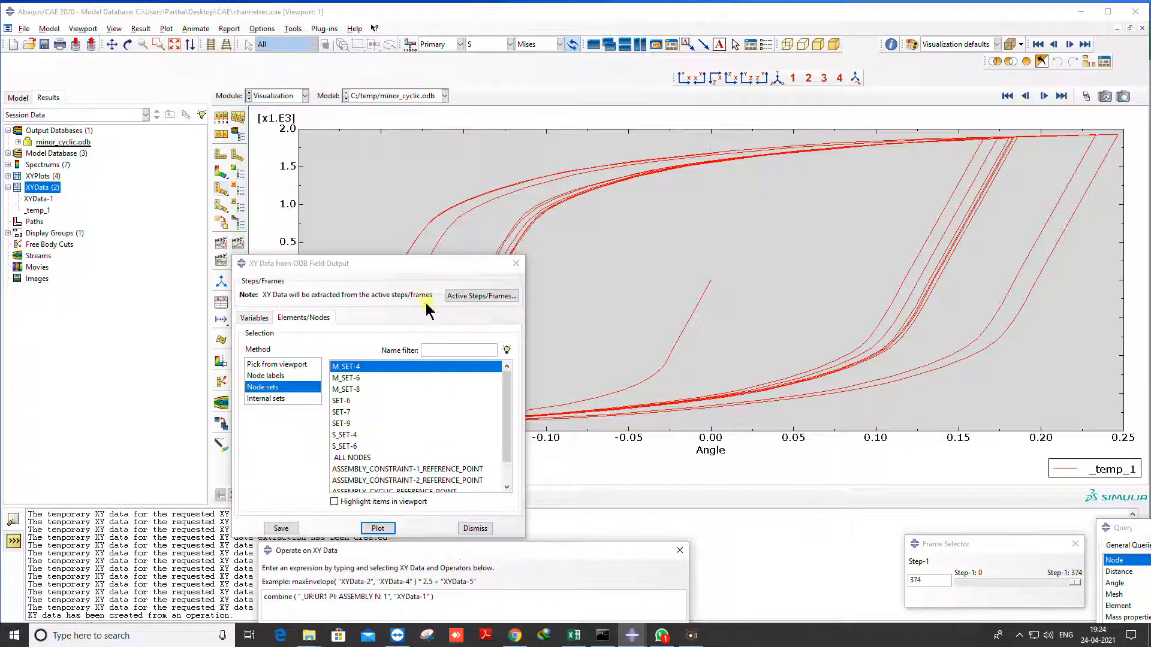
pyautogui.moveTo(385, 264); pyautogui.dragTo(176, 529)
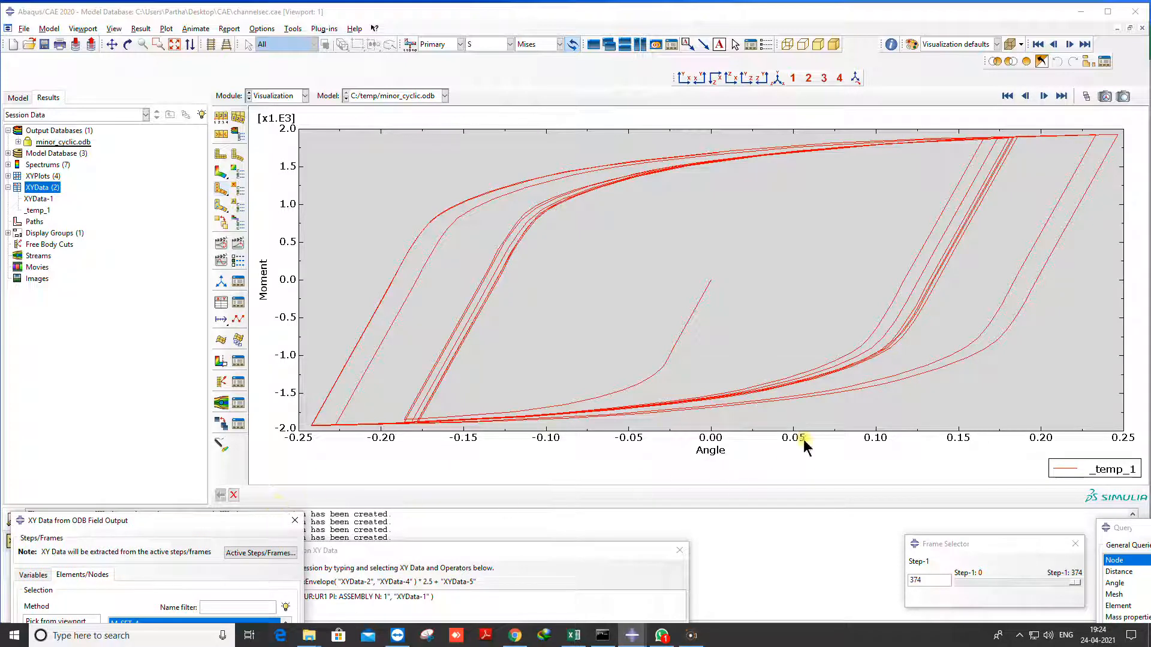
# Restore the contour display and bring back the output variable list for field-output XY extraction
pyautogui.click(221, 173)
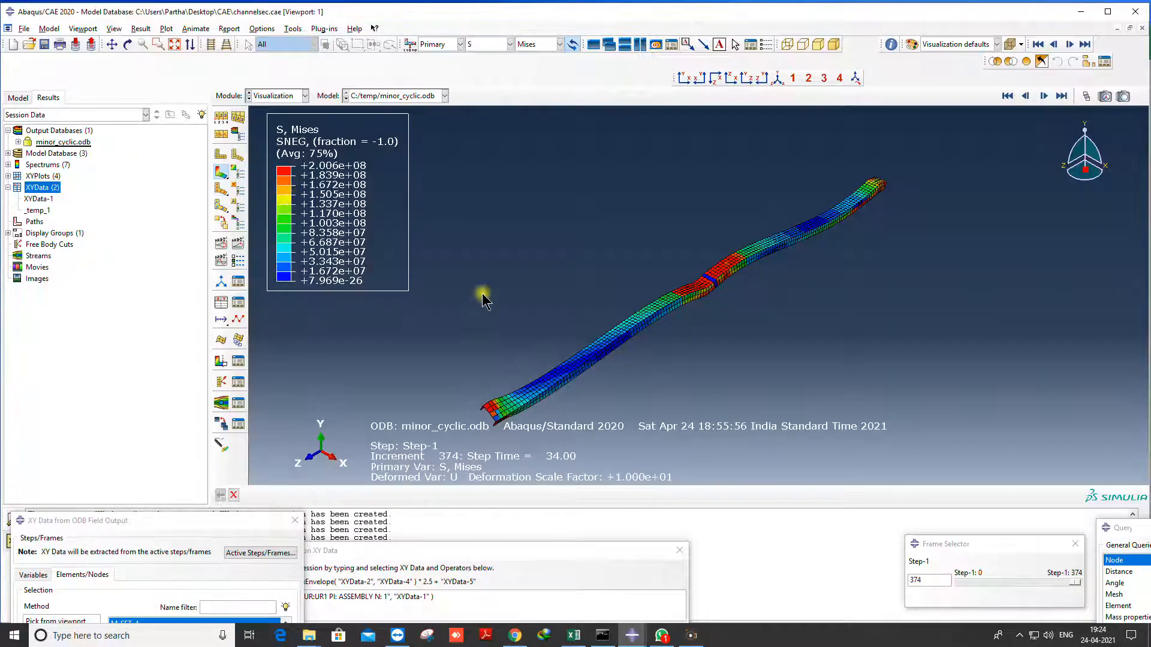
pyautogui.moveTo(457, 550); pyautogui.dragTo(526, 445)
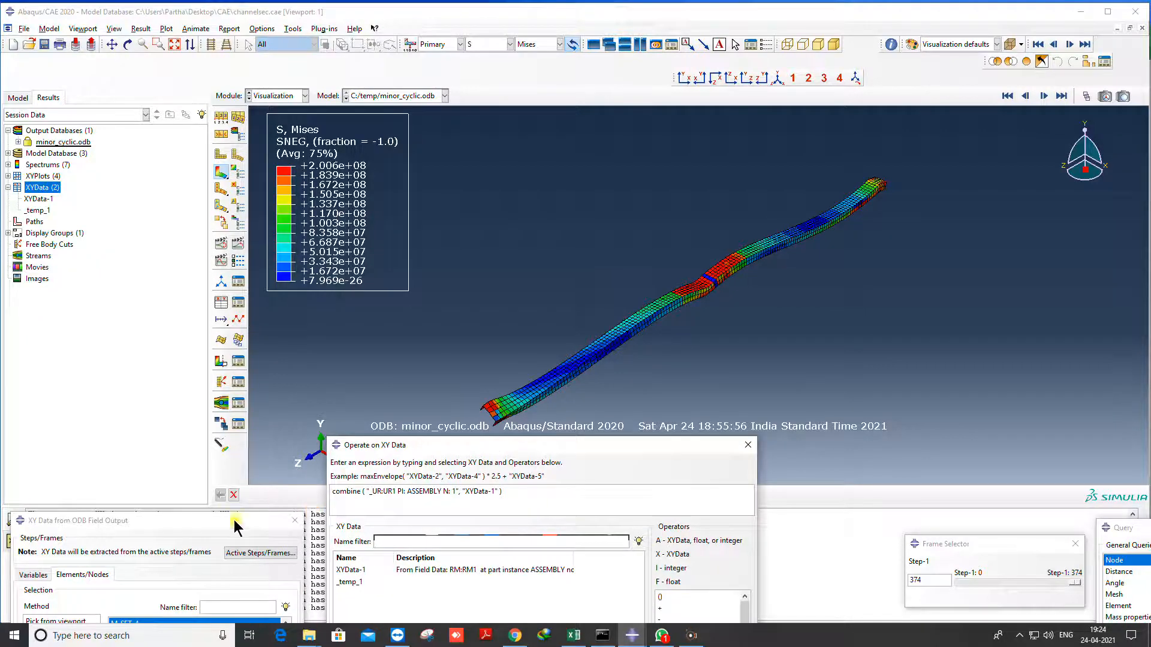
pyautogui.moveTo(227, 522); pyautogui.dragTo(427, 118)
pyautogui.click(235, 163)
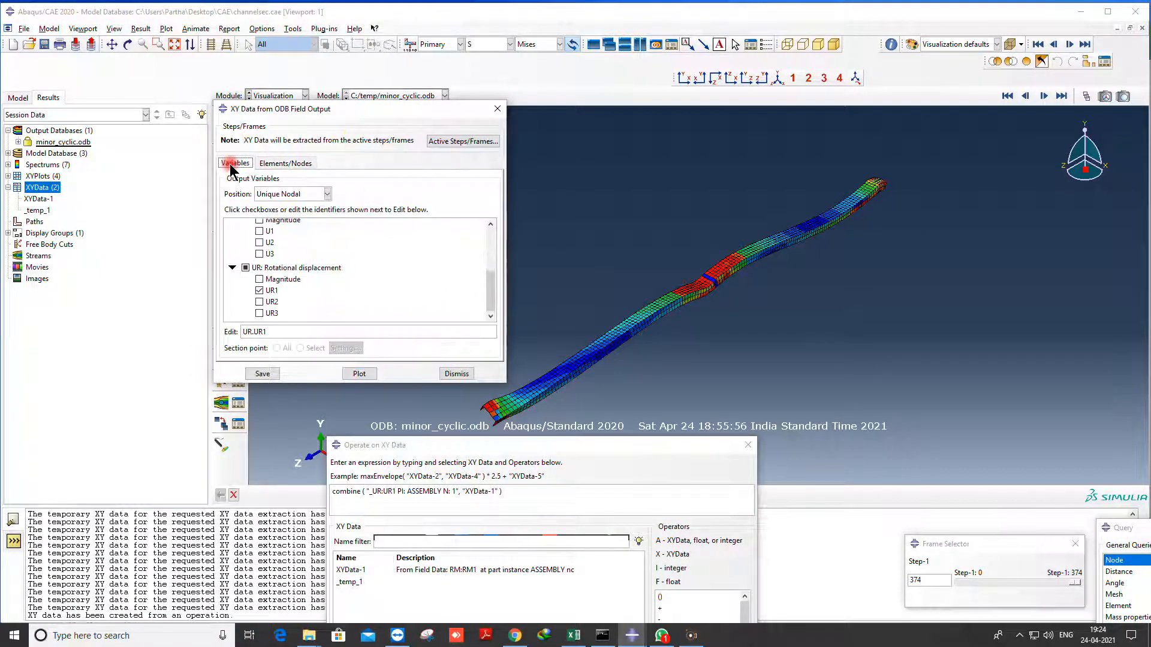
# Replace UR1 with reaction force RF2 and spatial displacement U2 as the extracted output variables
pyautogui.click(233, 268)
pyautogui.scroll(-2, 245, 281)
pyautogui.scroll(2, 243, 267)
pyautogui.scroll(1, 235, 278)
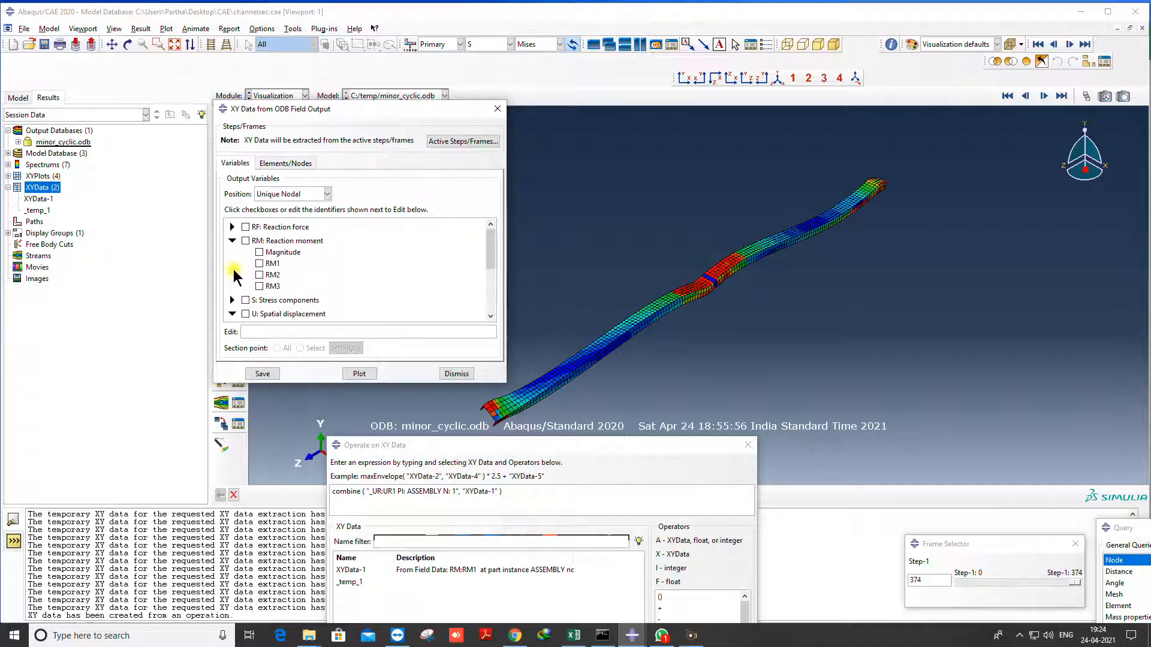
pyautogui.click(232, 240)
pyautogui.click(232, 227)
pyautogui.click(259, 261)
pyautogui.click(233, 227)
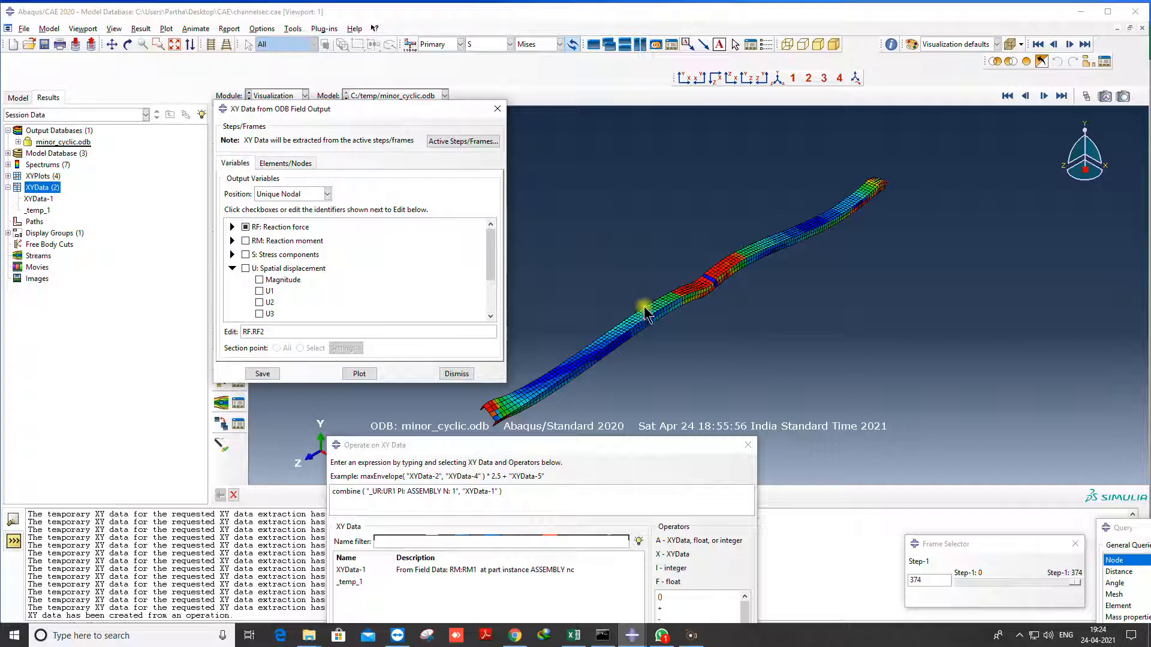
pyautogui.scroll(-2, 237, 259)
pyautogui.scroll(1, 239, 253)
pyautogui.click(259, 267)
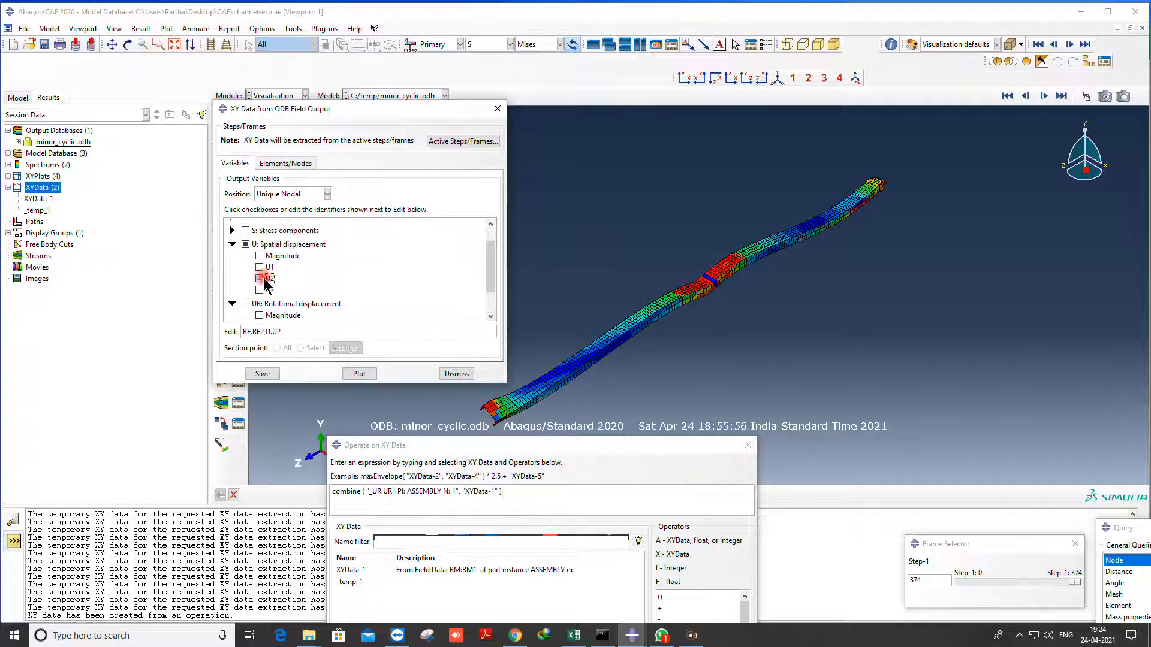
# Plot the RF2 and U2 curves for node set M_SET-6
pyautogui.click(286, 163)
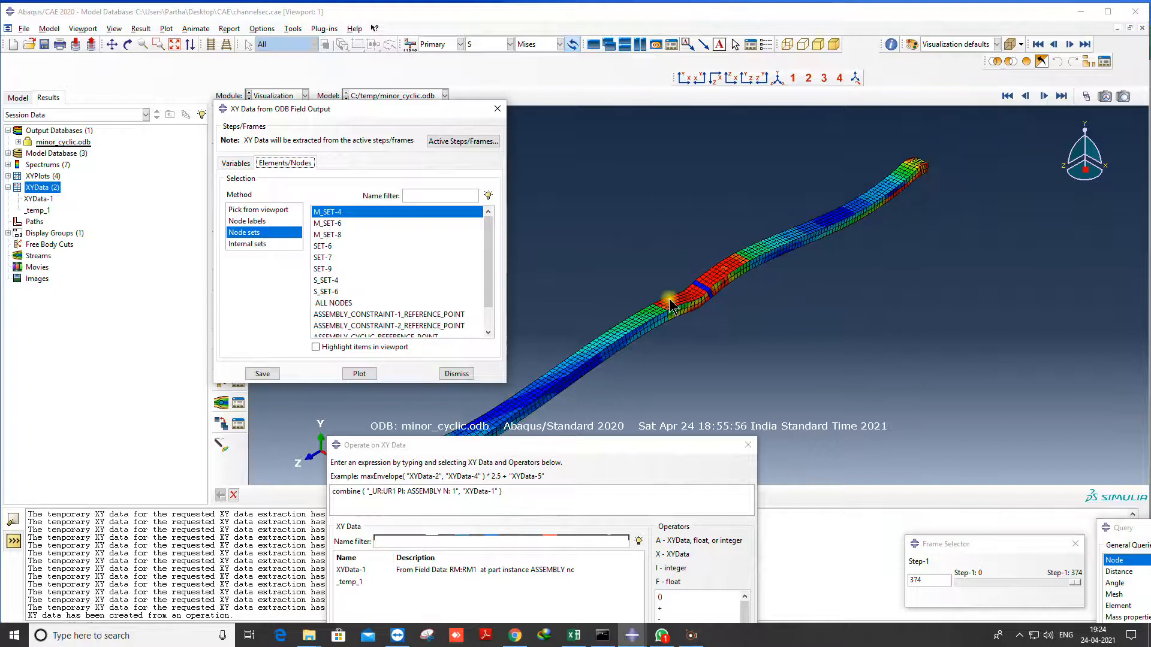
pyautogui.click(347, 236)
pyautogui.click(339, 223)
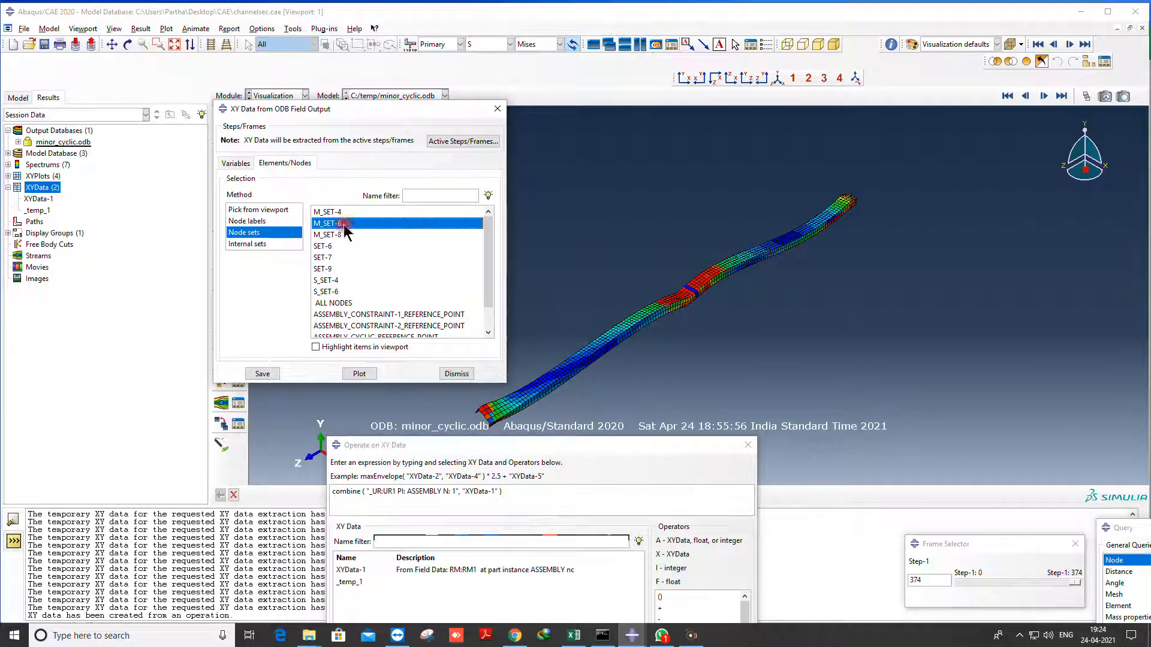
pyautogui.click(359, 374)
# Plot RF2 and U2 for node set M_SET-4 alone, and replot them together with M_SET-6 for comparison
pyautogui.click(334, 212)
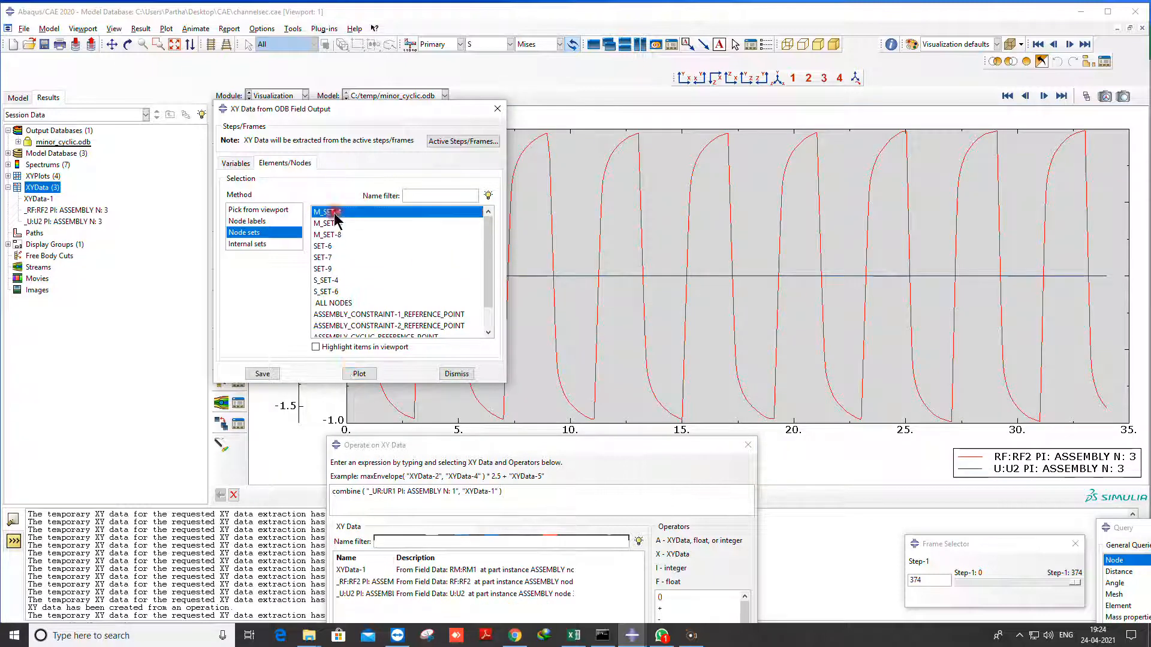
pyautogui.click(357, 374)
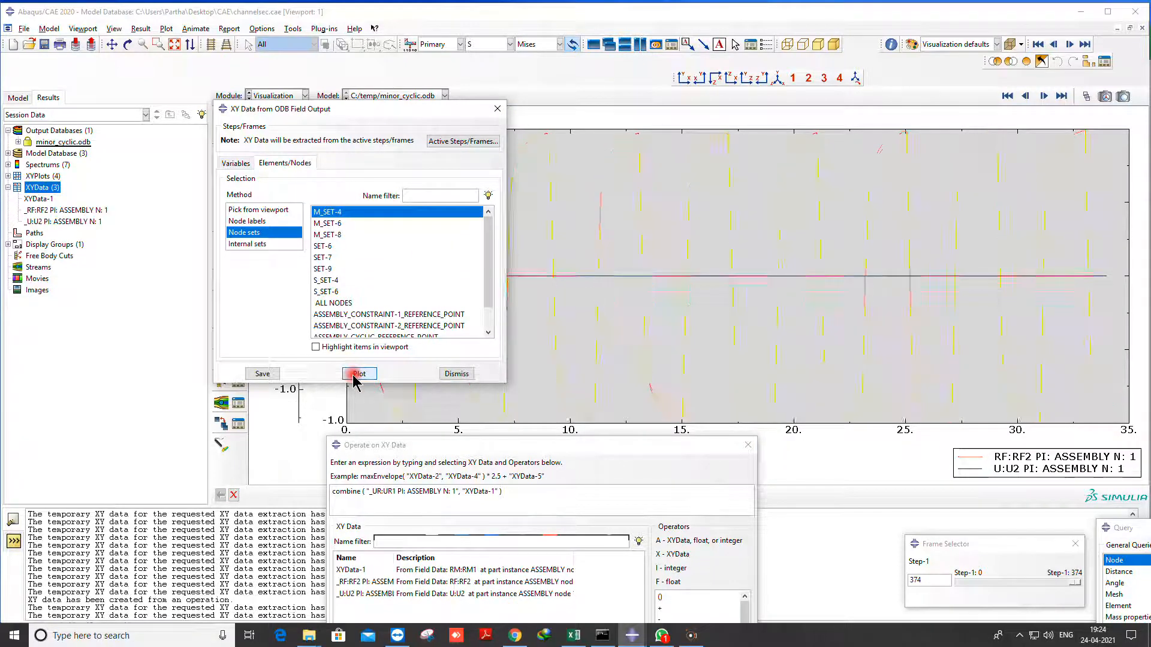
pyautogui.keyDown('ctrl'); pyautogui.click(334, 224); pyautogui.keyUp('ctrl')
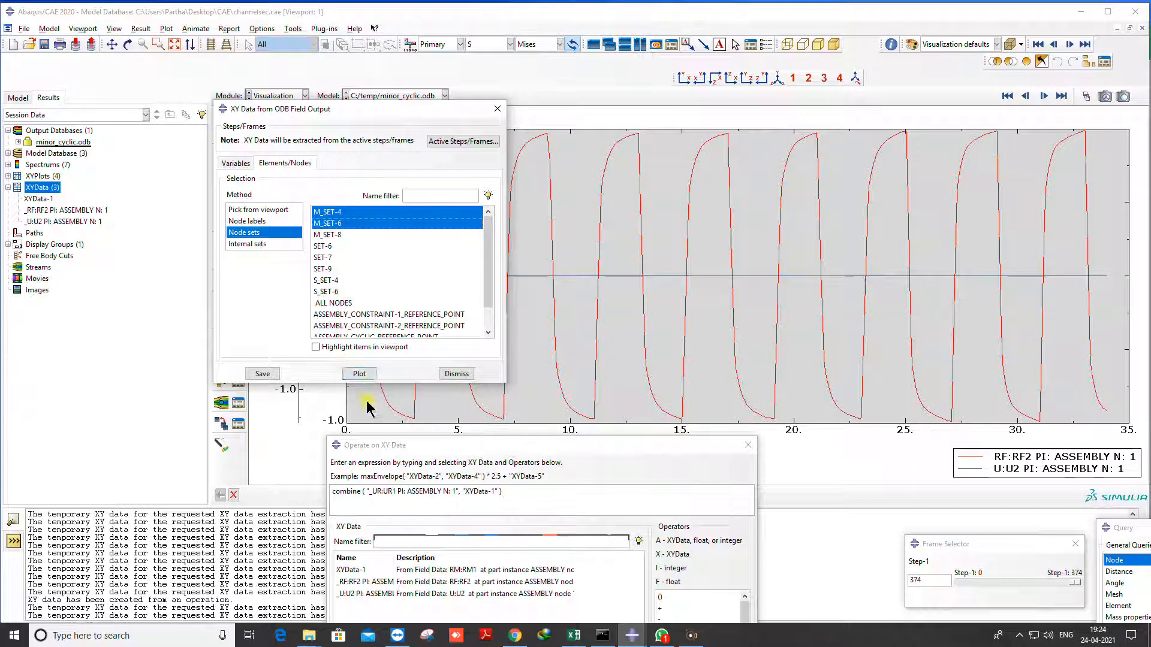
pyautogui.click(358, 372)
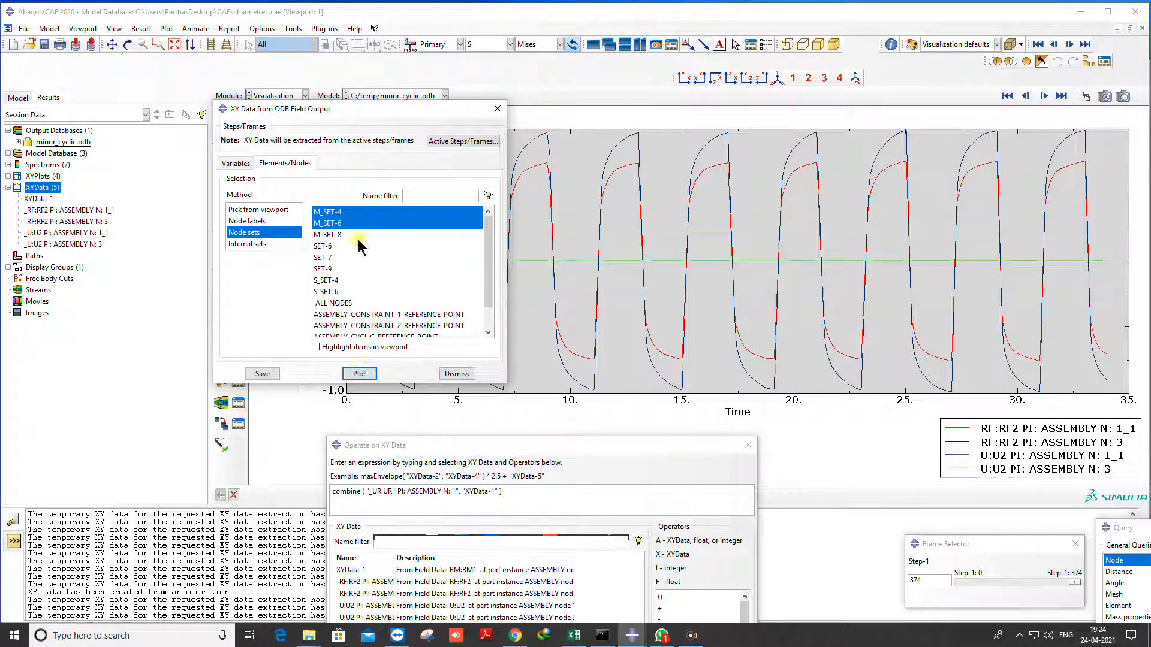
# Plot RF2 and U2 for node set M_SET-8 alone, and return to the deformed beam's contour display
pyautogui.click(335, 234)
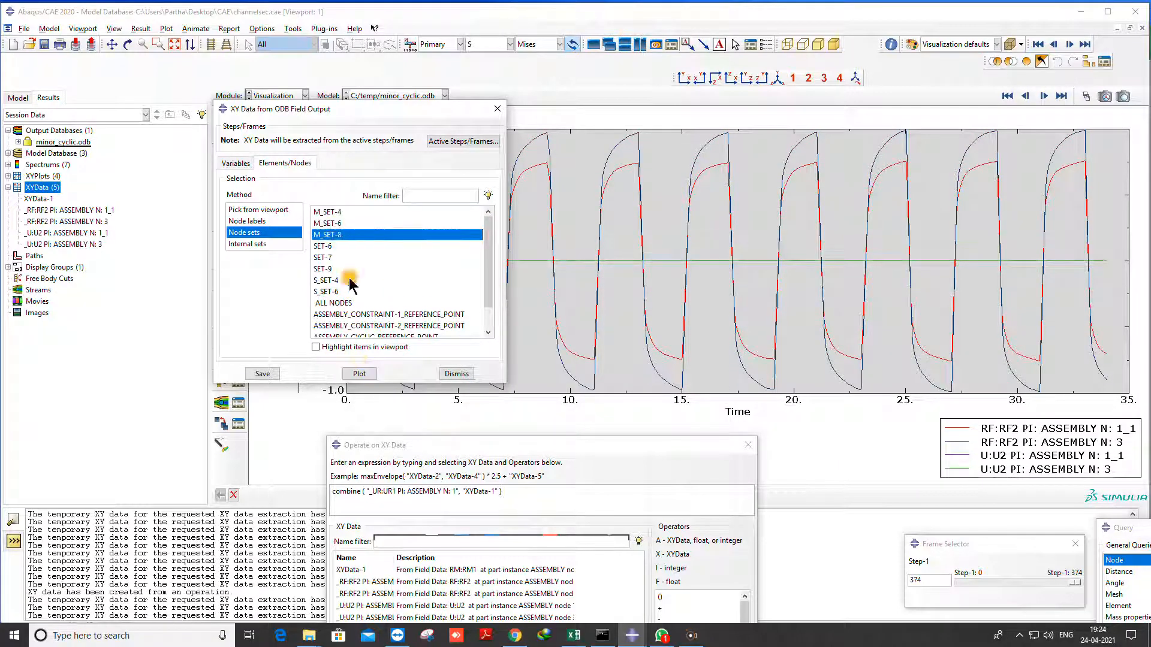
pyautogui.click(358, 373)
pyautogui.moveTo(389, 110); pyautogui.dragTo(333, 257)
pyautogui.click(220, 173)
pyautogui.scroll(-4, 691, 287)
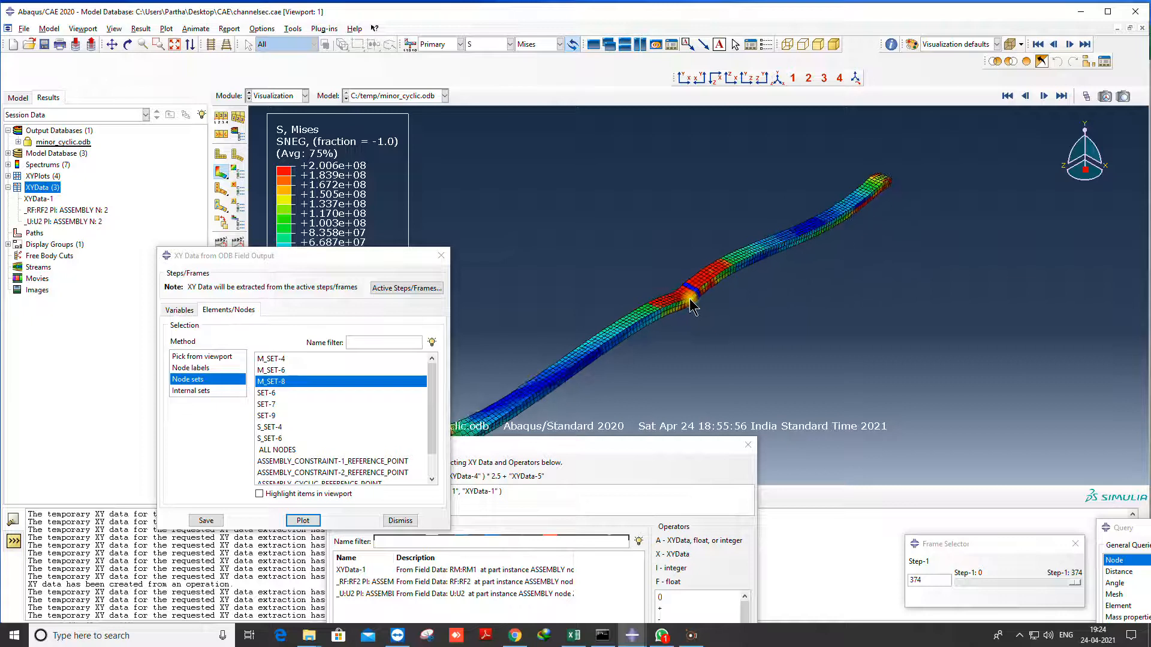
pyautogui.scroll(-1, 679, 313)
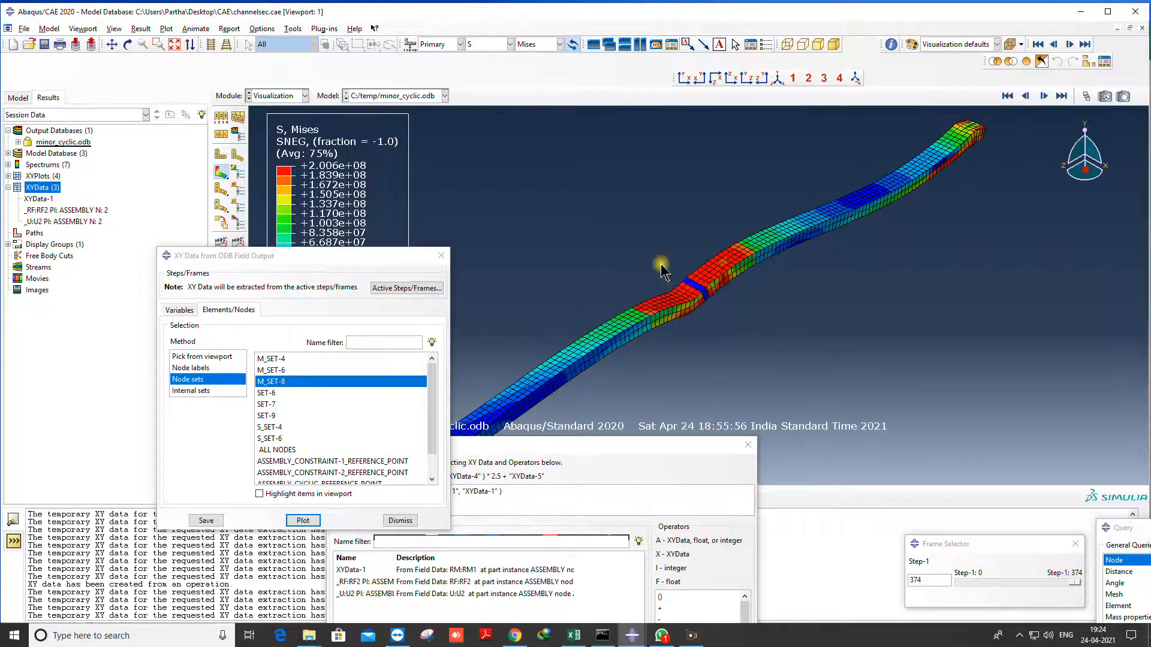
# Open the assembly set m_Set-8 in the minor-cyclic model and examine where its reference point lies on the beam
pyautogui.click(18, 98)
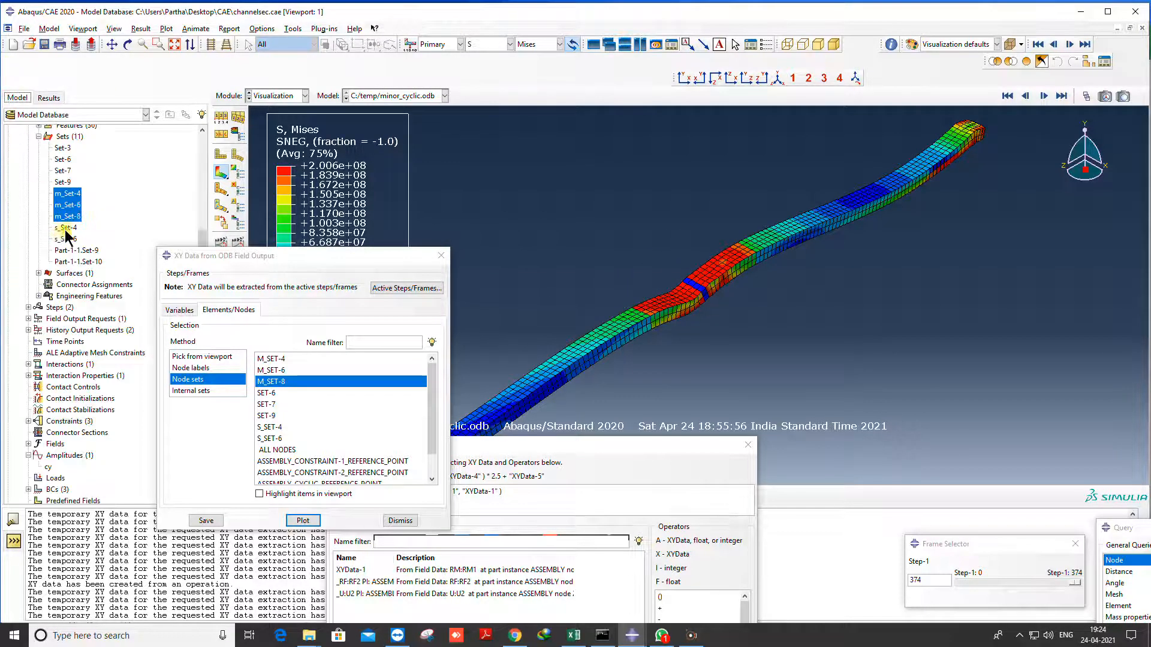
pyautogui.scroll(2, 66, 249)
pyautogui.doubleClick(69, 252)
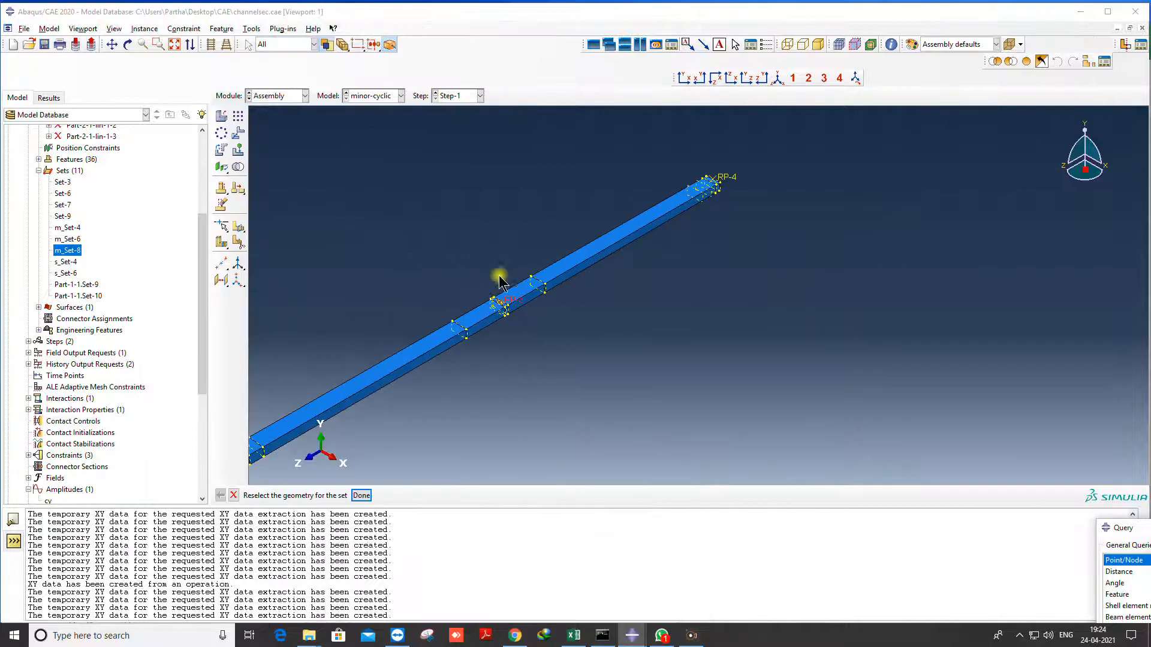
pyautogui.scroll(-3, 507, 305)
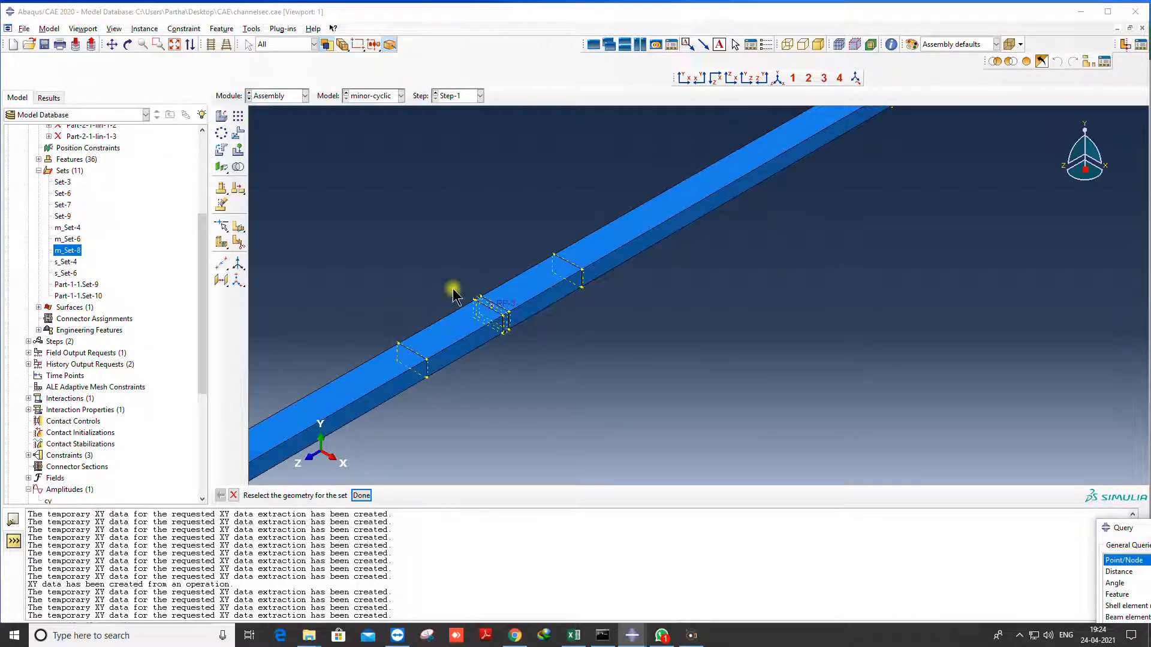
pyautogui.scroll(2, 477, 285)
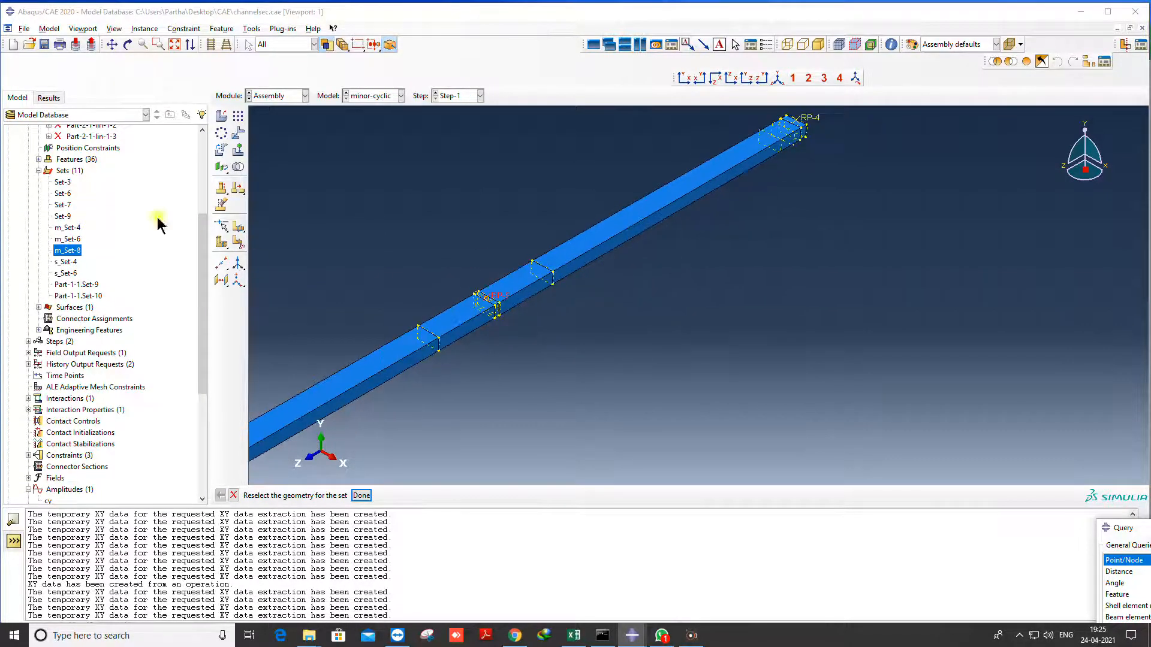
# Delete XYData-1 and the temporary RF2 and U2 curves from the session's XY data
pyautogui.click(48, 97)
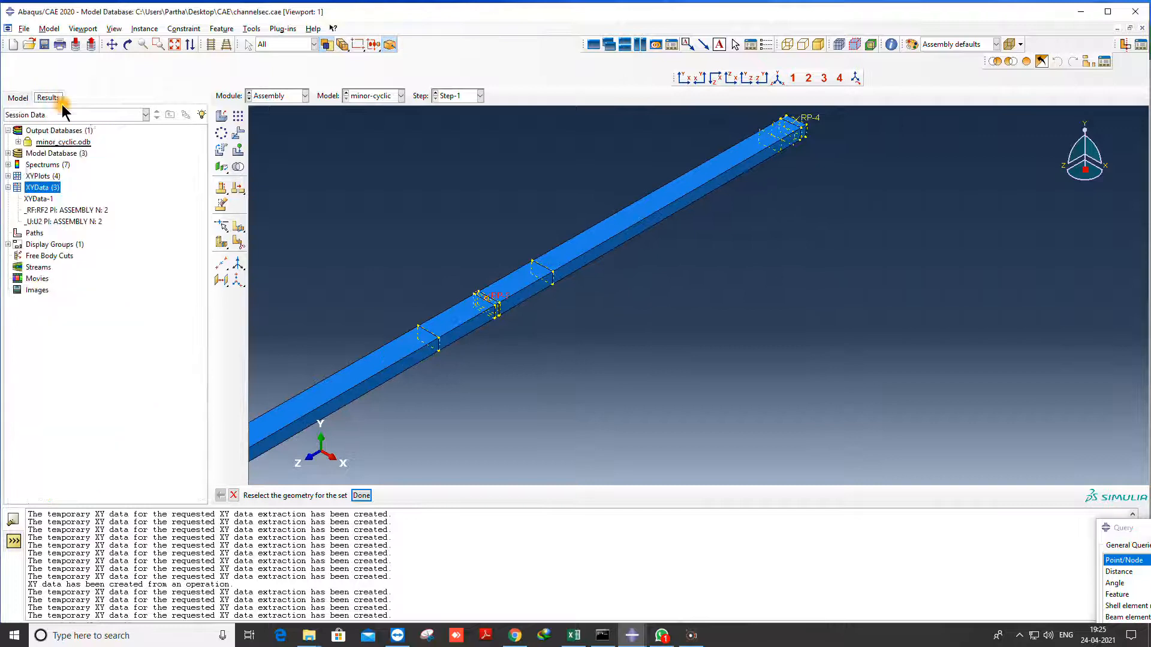
pyautogui.click(48, 211)
pyautogui.rightClick(48, 211)
pyautogui.click(32, 200)
pyautogui.moveTo(33, 204); pyautogui.dragTo(42, 234)
pyautogui.rightClick(45, 217)
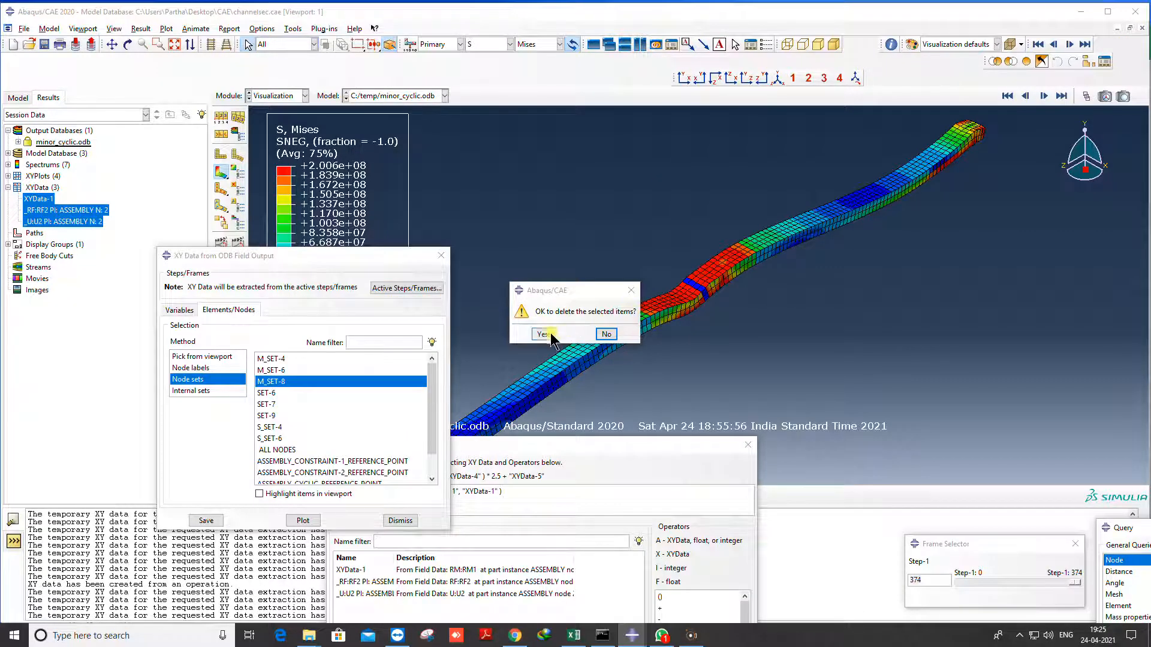
pyautogui.click(545, 334)
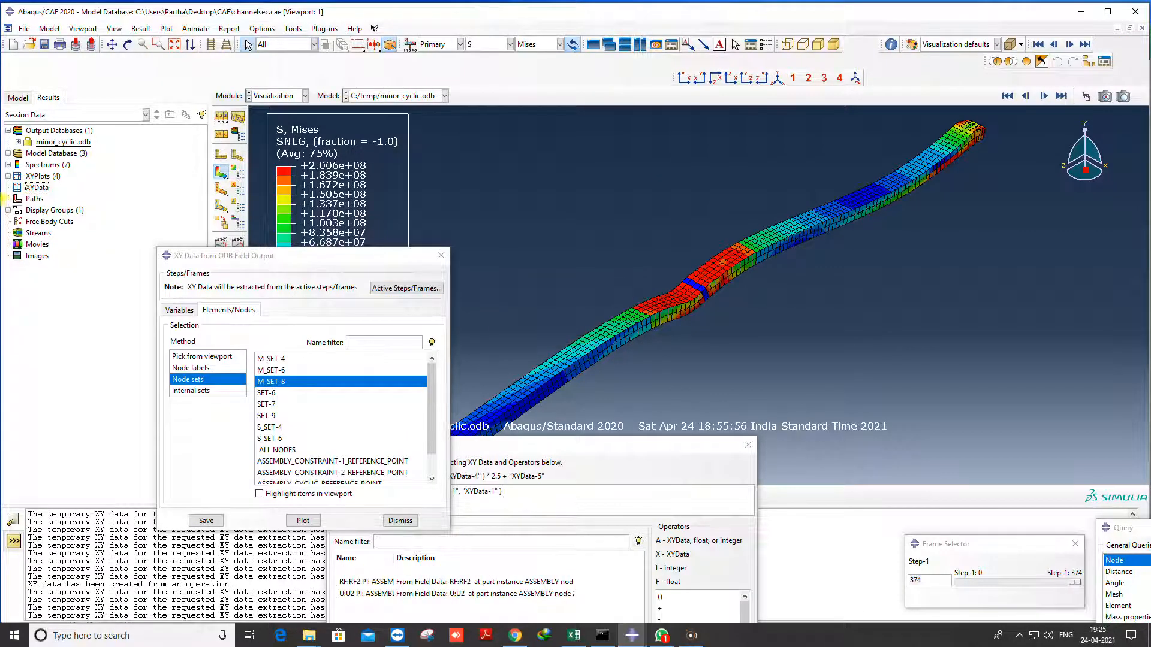
# Close the field-output XY data dialog and save the model database
pyautogui.click(18, 98)
pyautogui.click(441, 256)
pyautogui.click(39, 44)
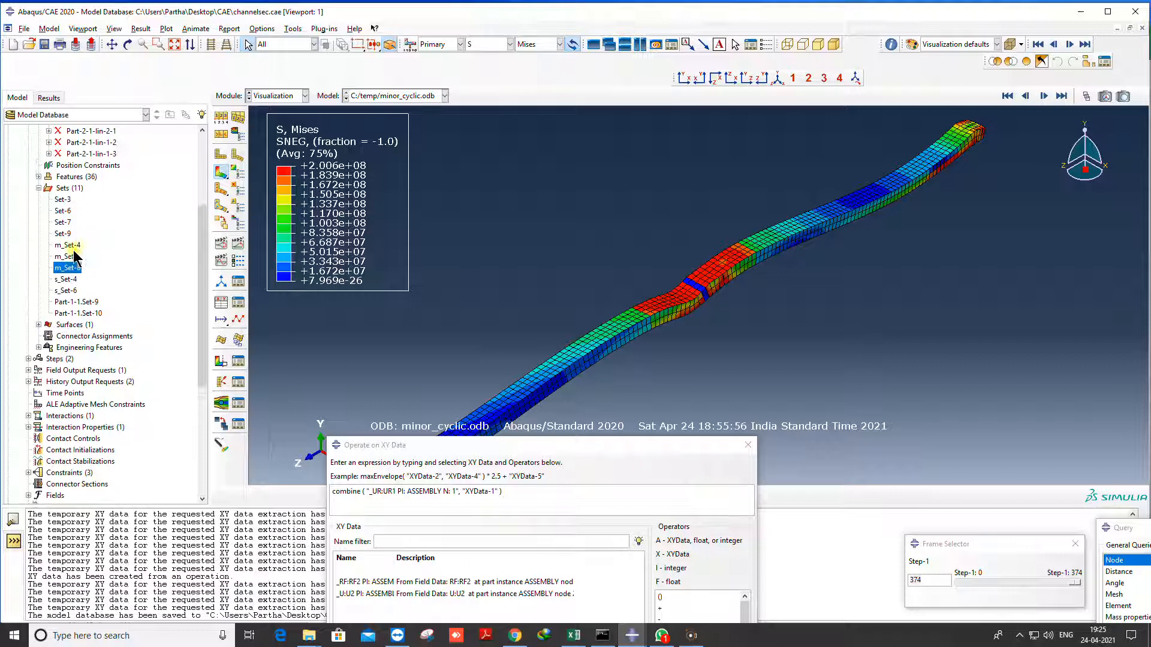
pyautogui.scroll(5, 75, 256)
pyautogui.click(27, 233)
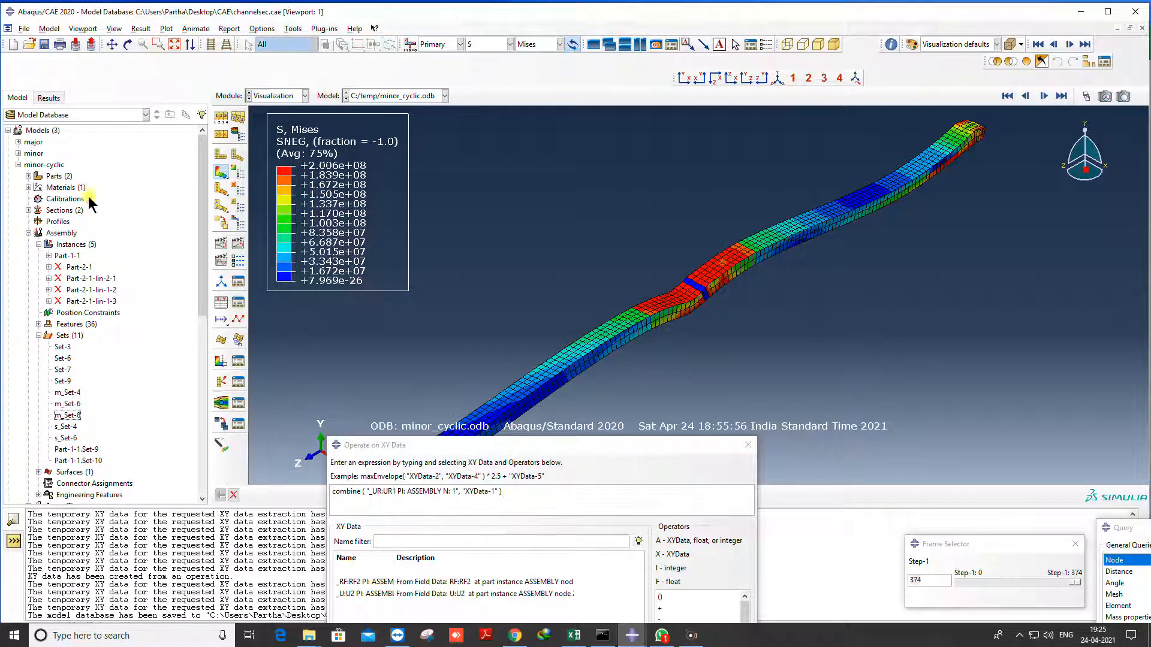
pyautogui.click(271, 96)
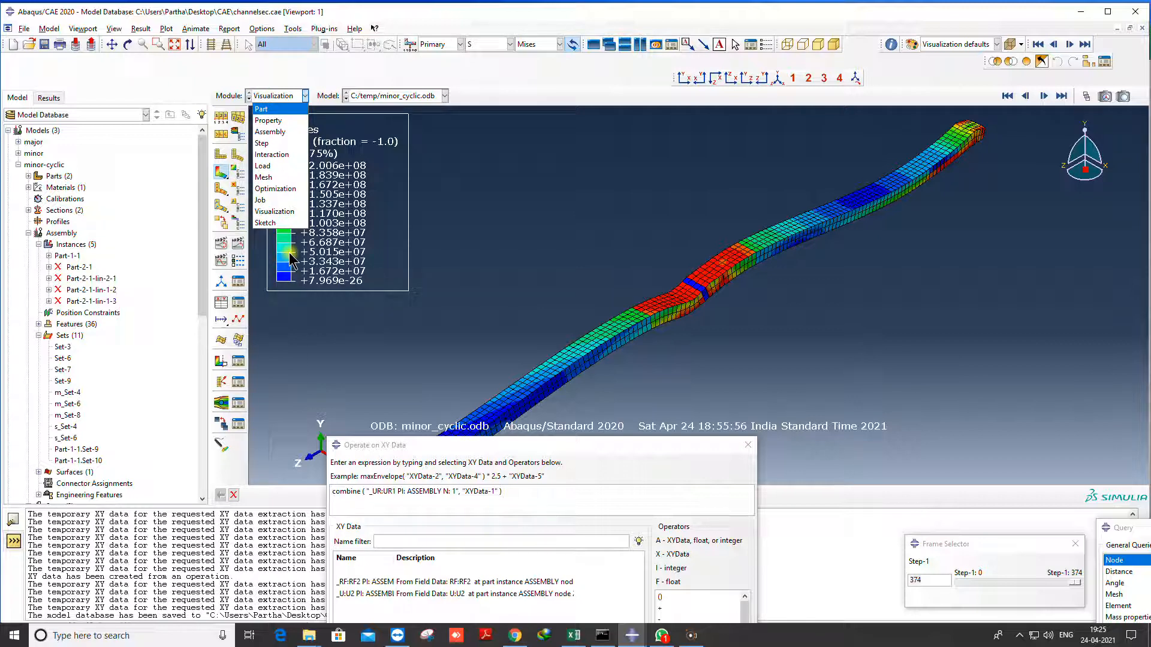
pyautogui.moveTo(203, 270); pyautogui.dragTo(186, 414)
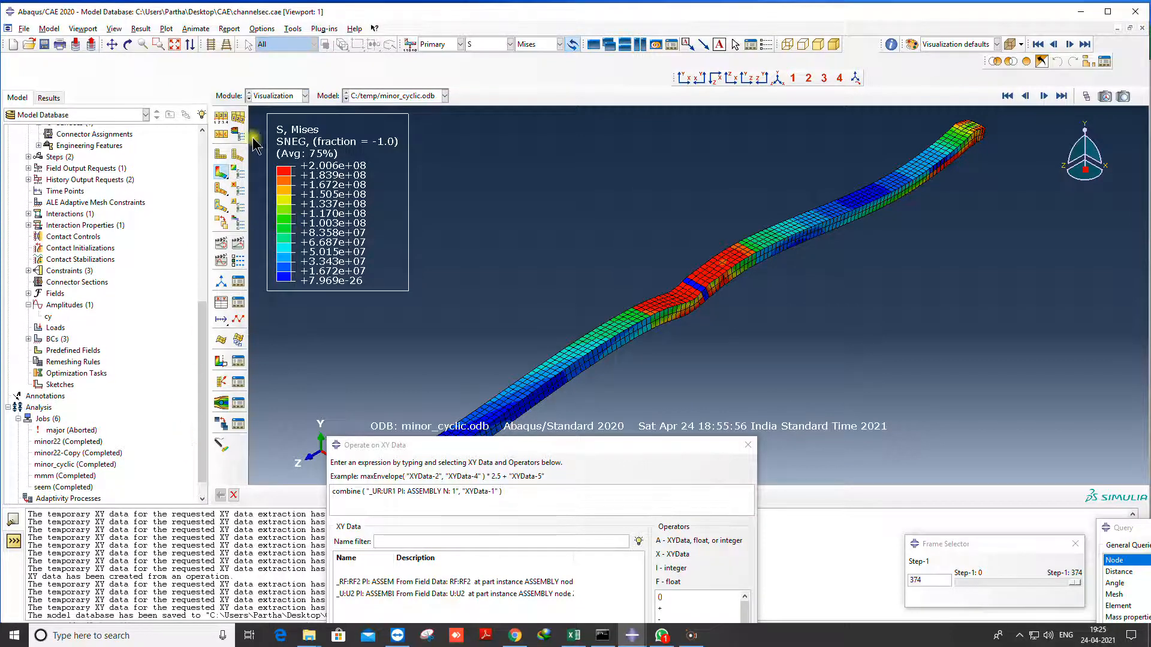
pyautogui.click(273, 96)
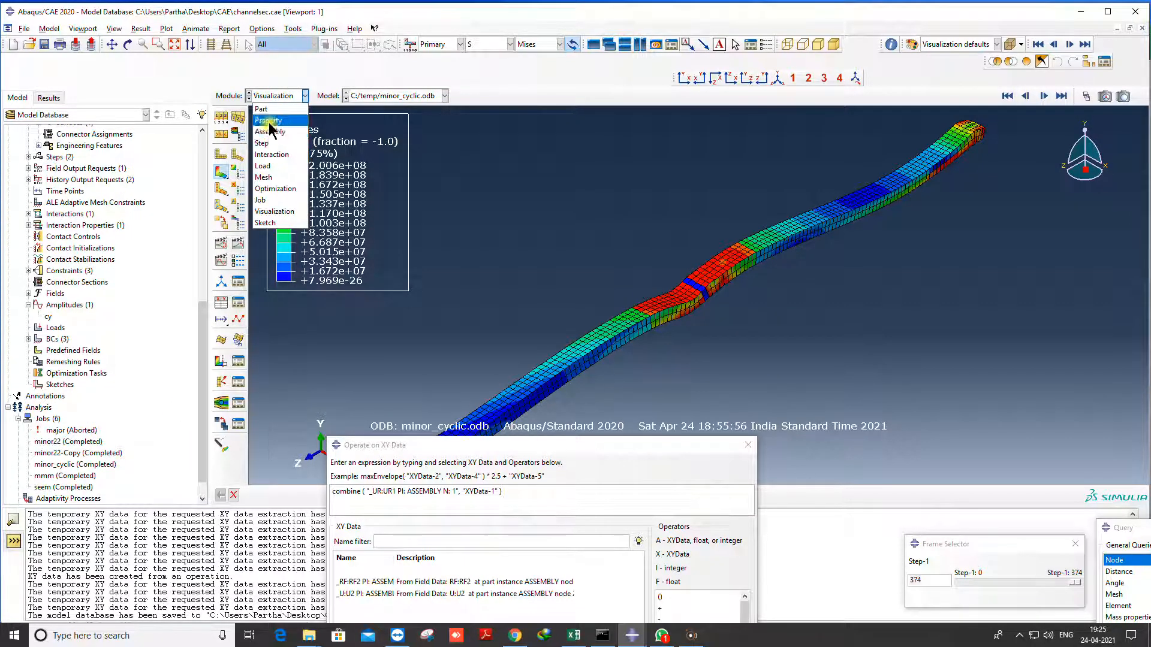
# Show the minor-cyclic model's loads and boundary conditions and examine the reference points along the beam
pyautogui.click(270, 166)
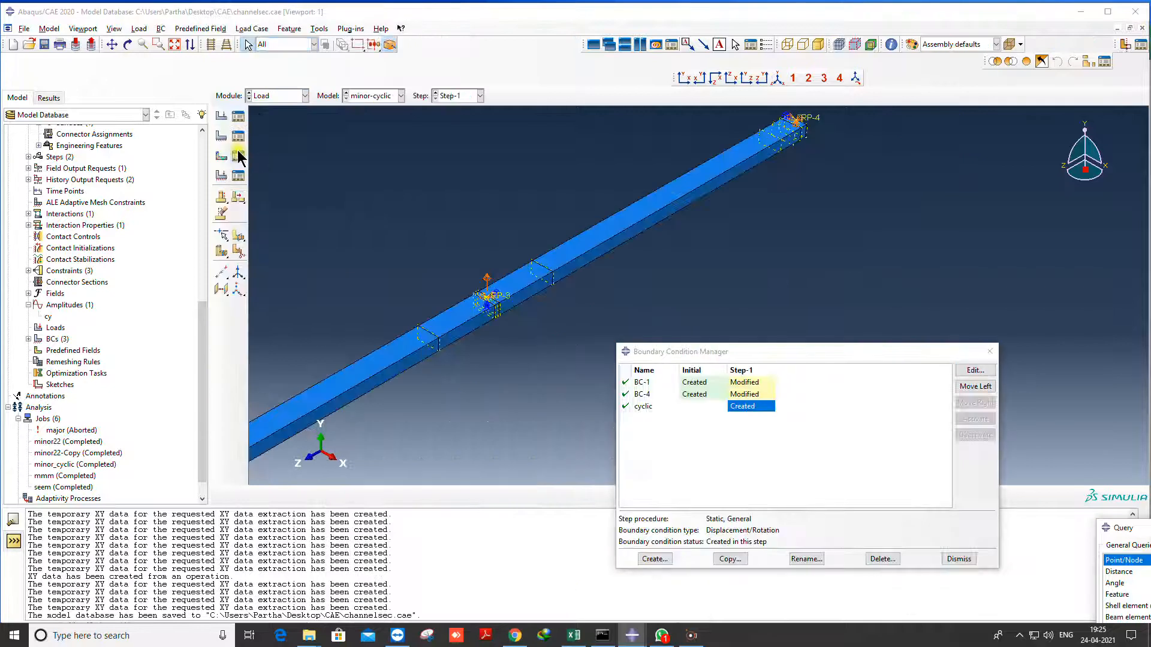
pyautogui.scroll(3, 608, 303)
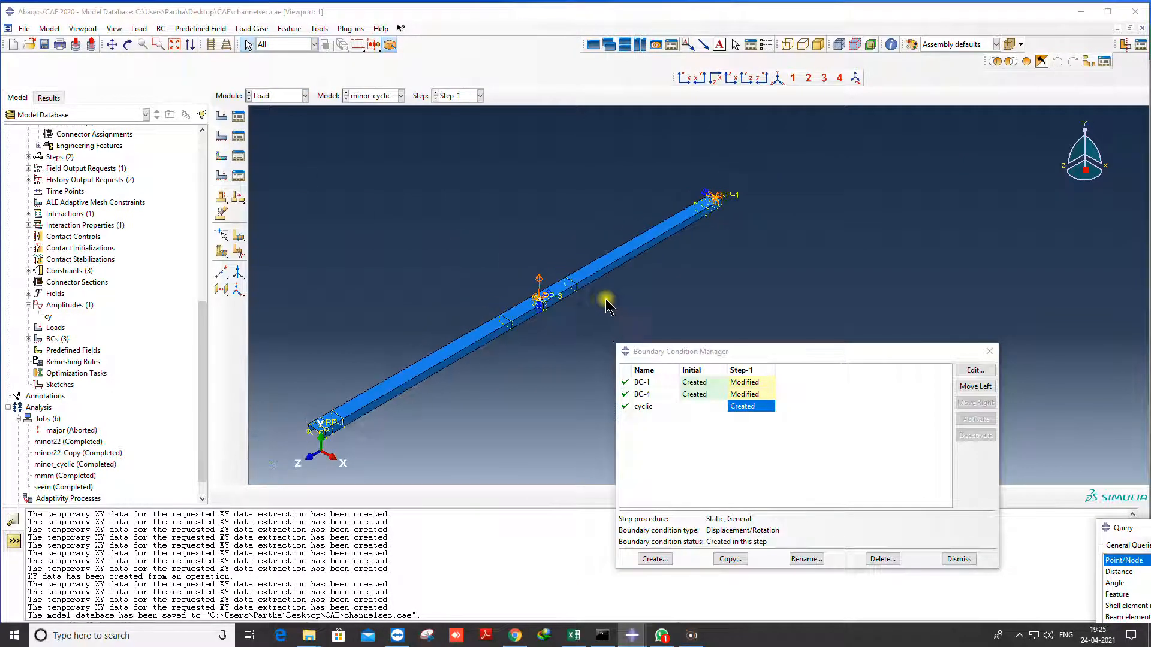
pyautogui.scroll(-4, 324, 428)
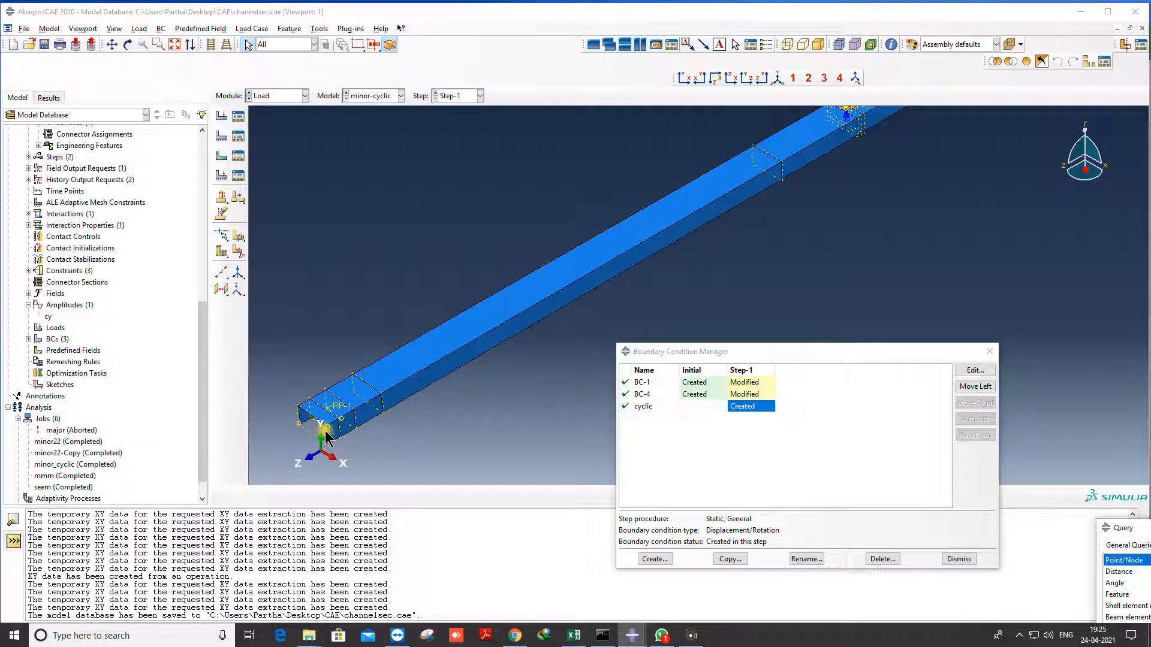
pyautogui.scroll(2, 274, 417)
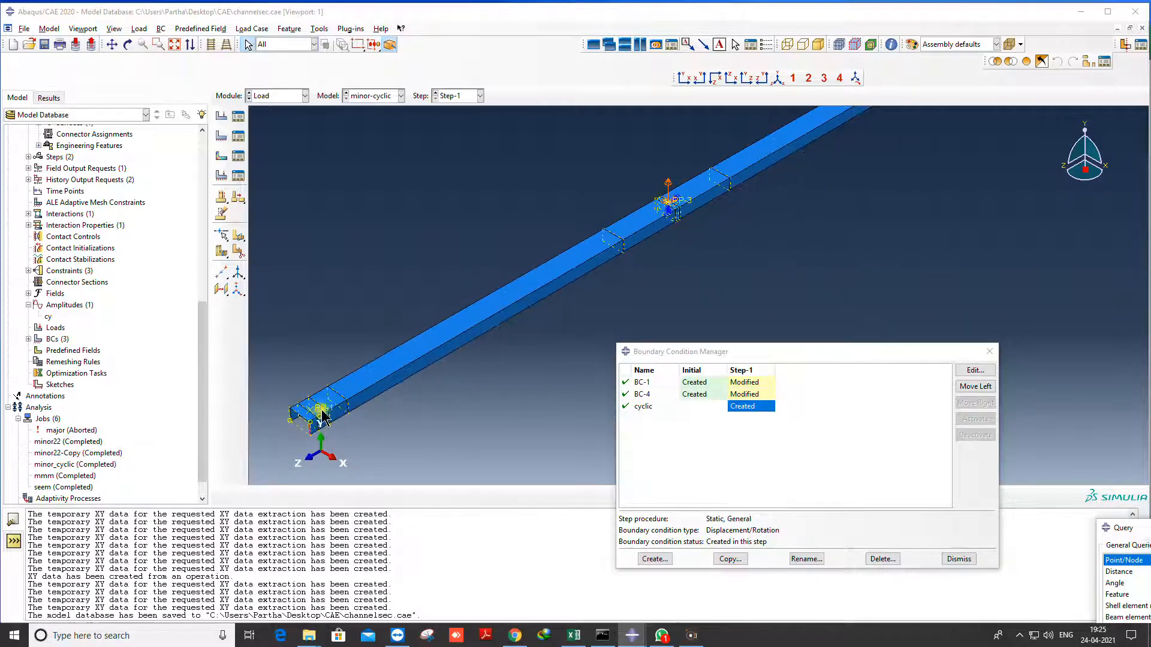
# Open the coupling constraint cyclic for the interaction definitions and examine its control point m_Set-8 and coupled surface on the beam
pyautogui.click(275, 95)
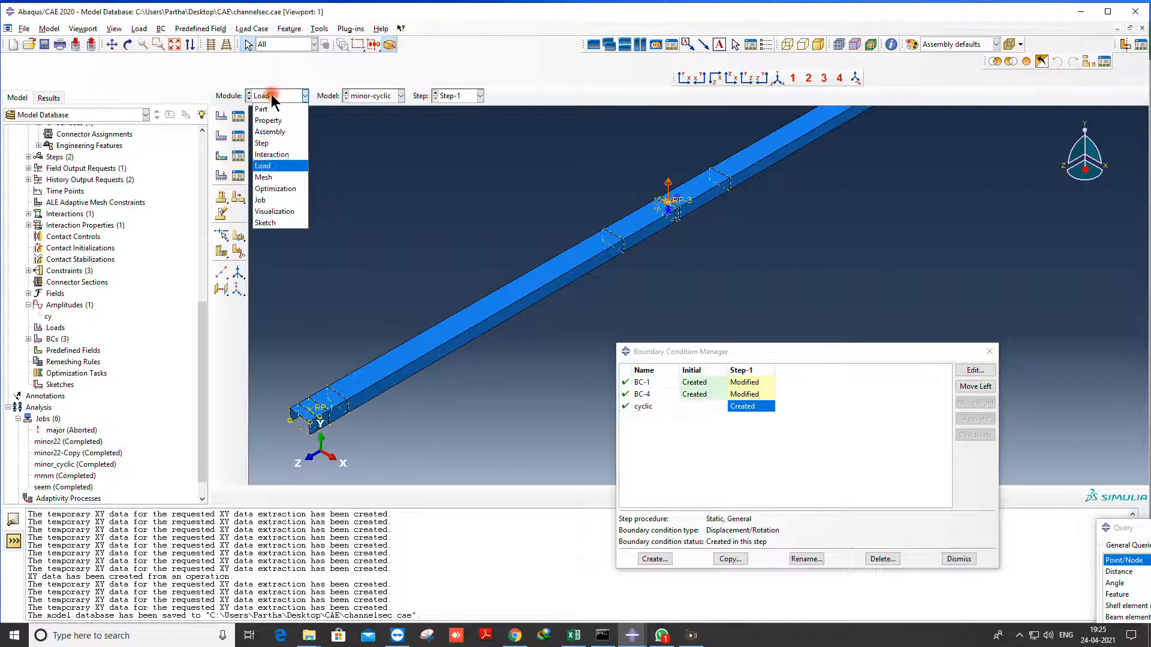
pyautogui.click(269, 157)
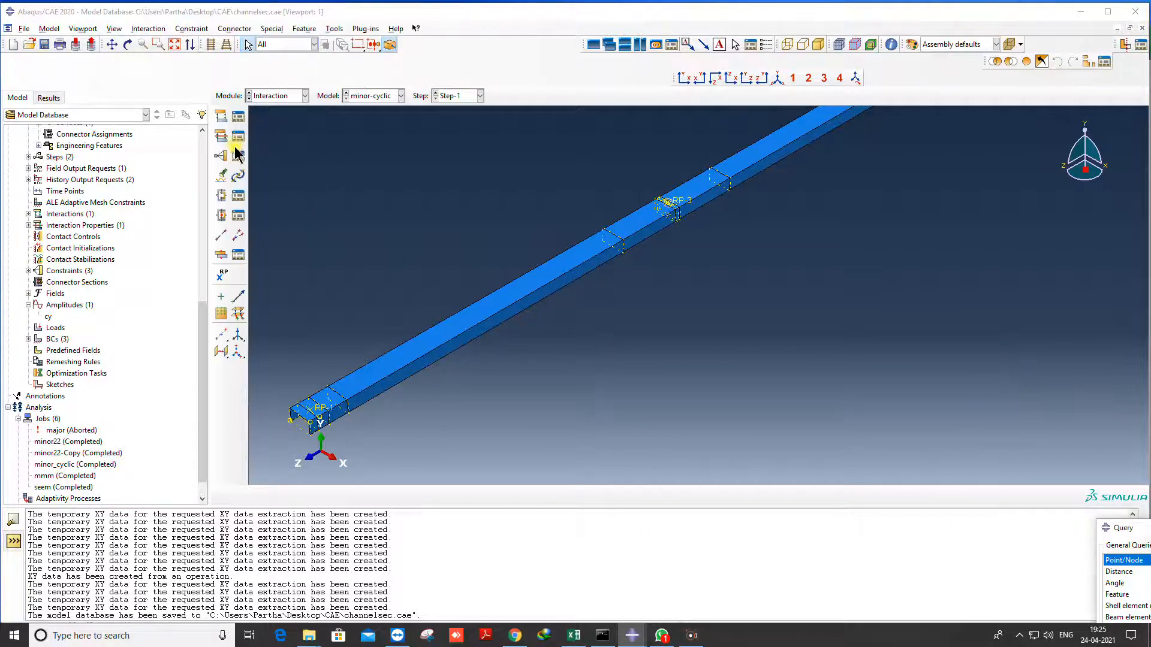
pyautogui.click(237, 154)
pyautogui.moveTo(123, 176); pyautogui.dragTo(113, 154)
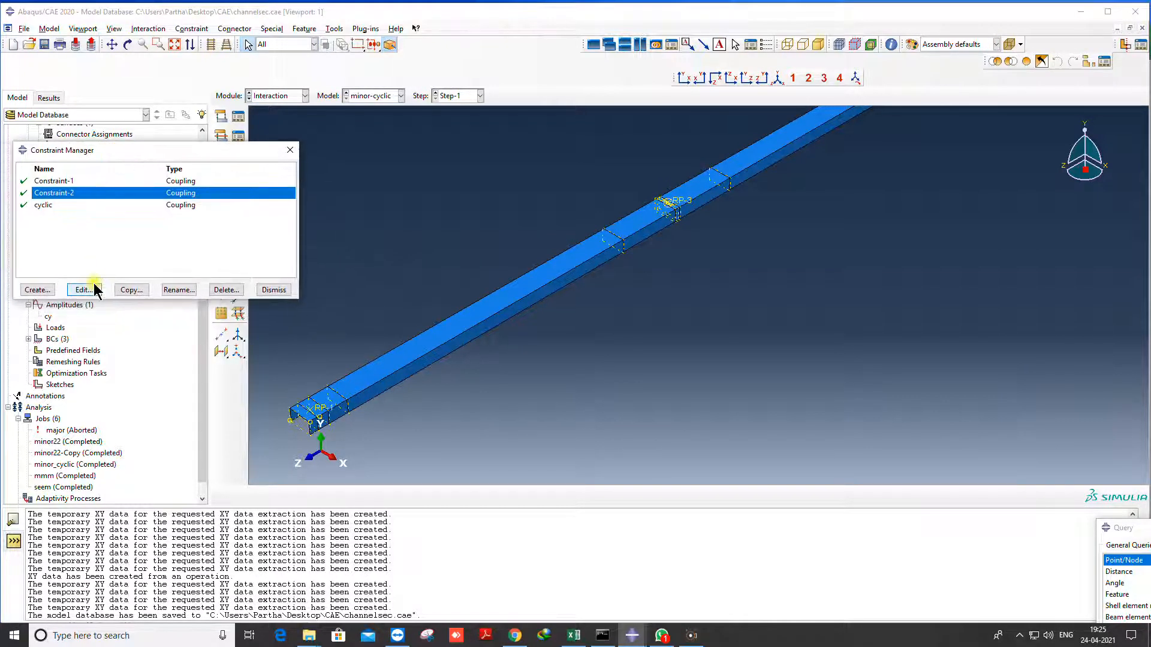
pyautogui.click(81, 205)
pyautogui.click(84, 290)
pyautogui.scroll(5, 671, 234)
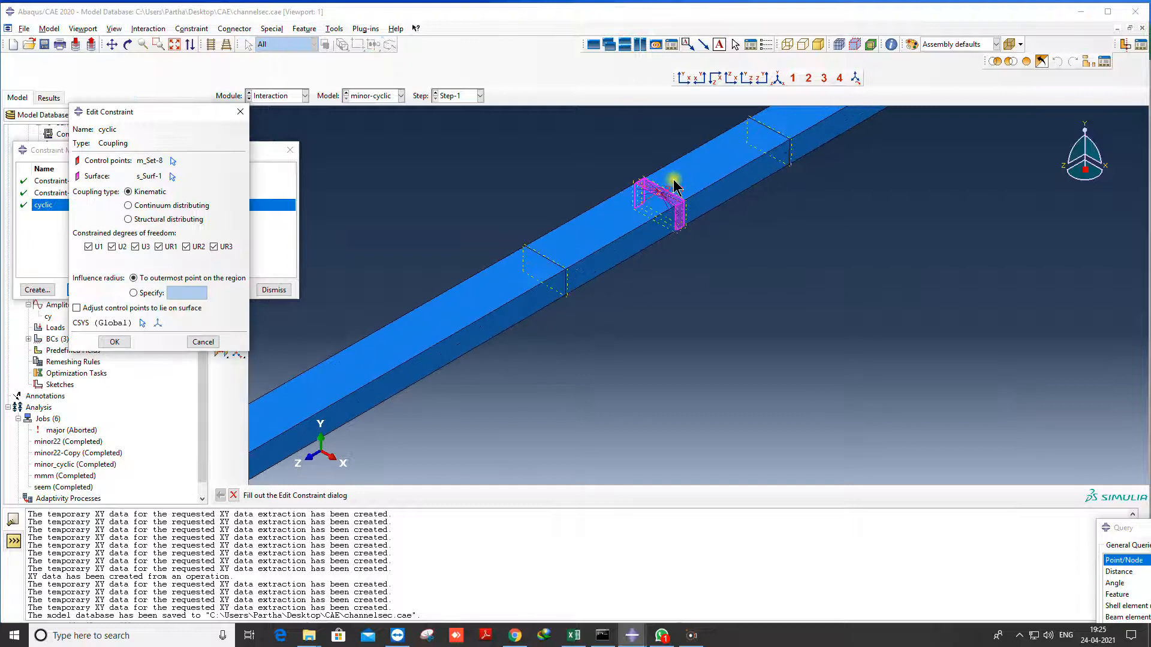
pyautogui.scroll(-3, 647, 207)
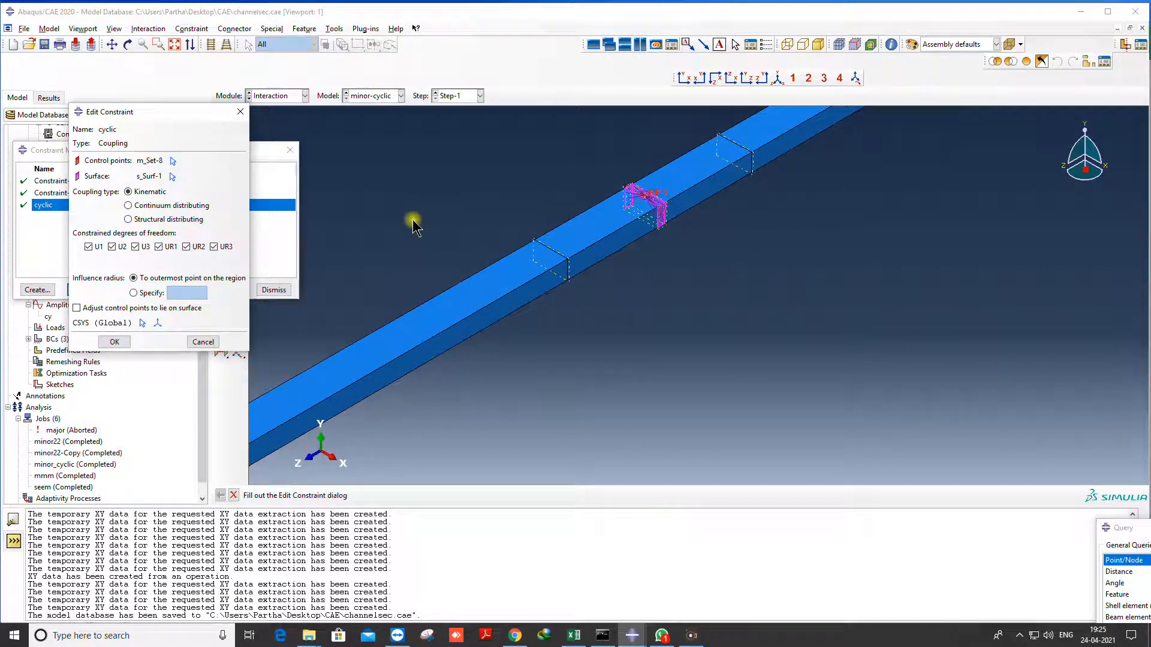
pyautogui.click(240, 112)
# Open the coupling Constraint-2 and examine where its control point m_Set-6 and surface s_Set-6 lie at the beam end
pyautogui.click(51, 192)
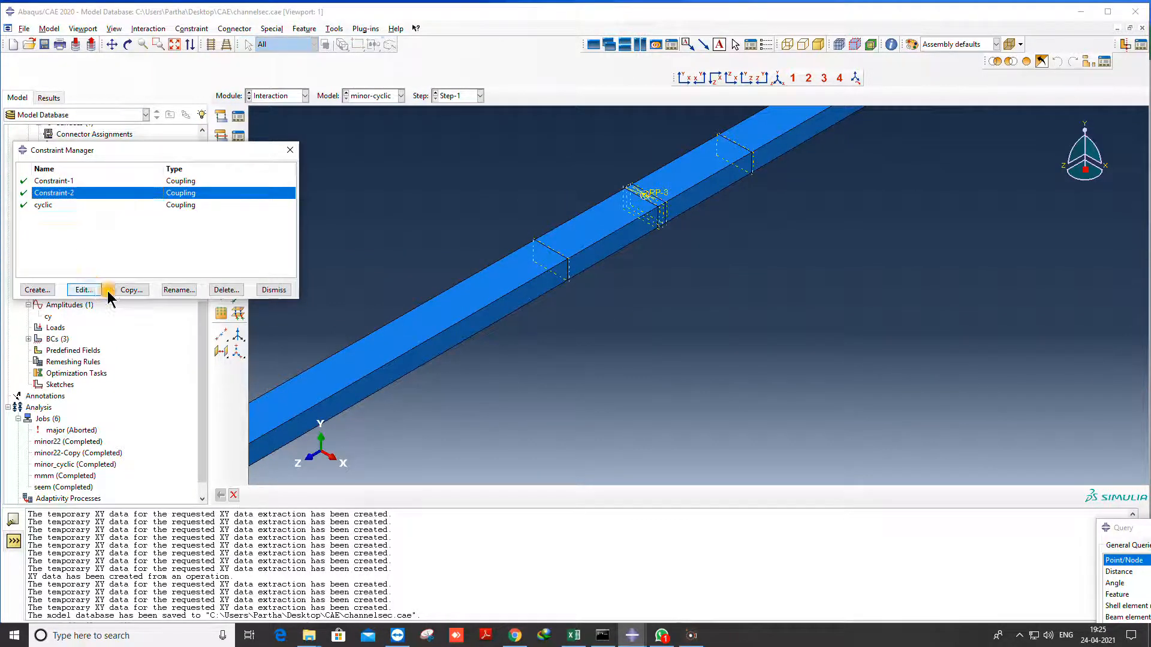
pyautogui.click(87, 289)
pyautogui.scroll(-3, 584, 321)
pyautogui.scroll(3, 789, 175)
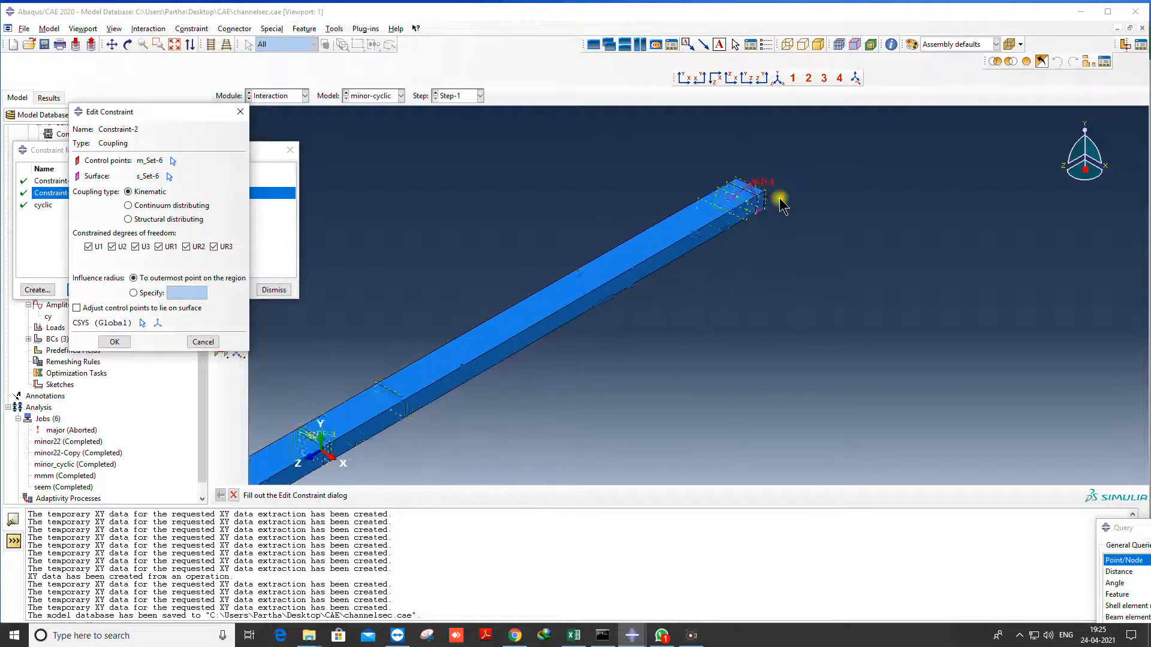
pyautogui.scroll(5, 757, 200)
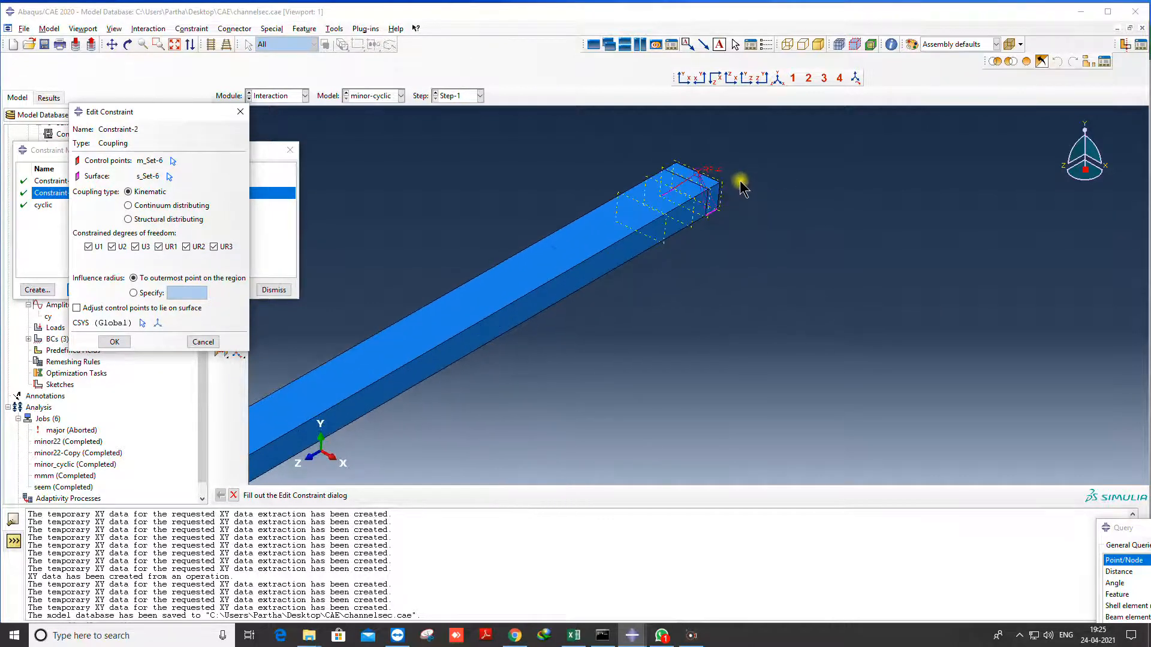
pyautogui.scroll(-4, 720, 199)
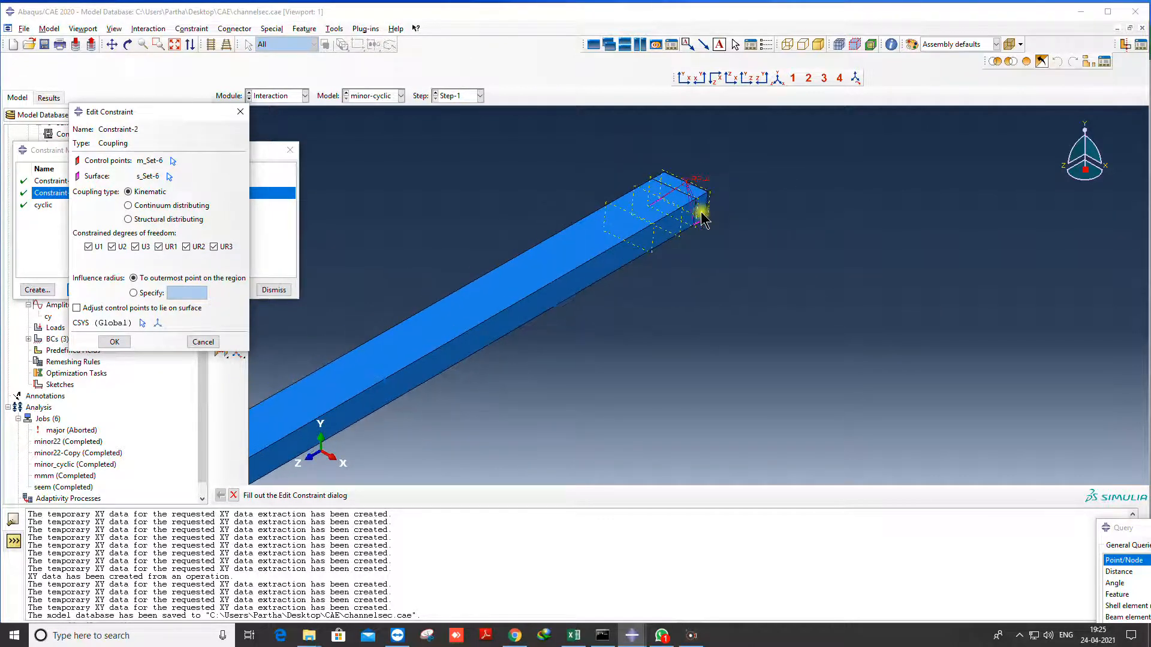
pyautogui.click(240, 111)
# Open the coupling Constraint-1, examine its control point m_Set-4 and surface s_Set-4 on the beam, and close the constraint manager
pyautogui.click(72, 181)
pyautogui.click(84, 290)
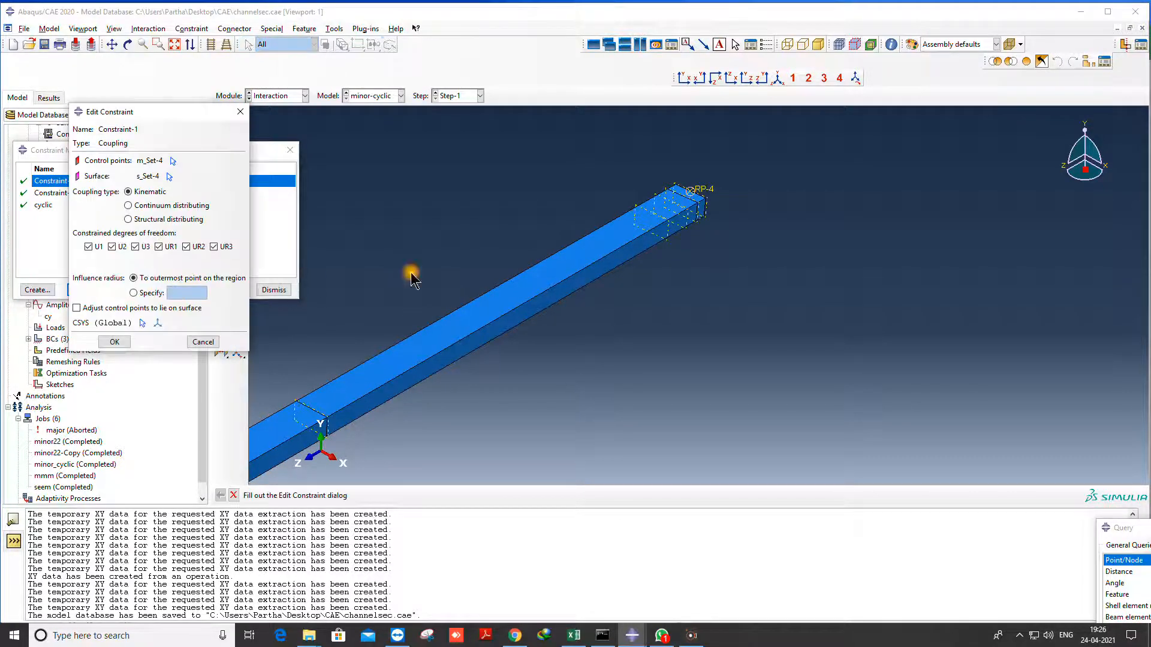
pyautogui.scroll(-4, 558, 248)
pyautogui.scroll(5, 364, 360)
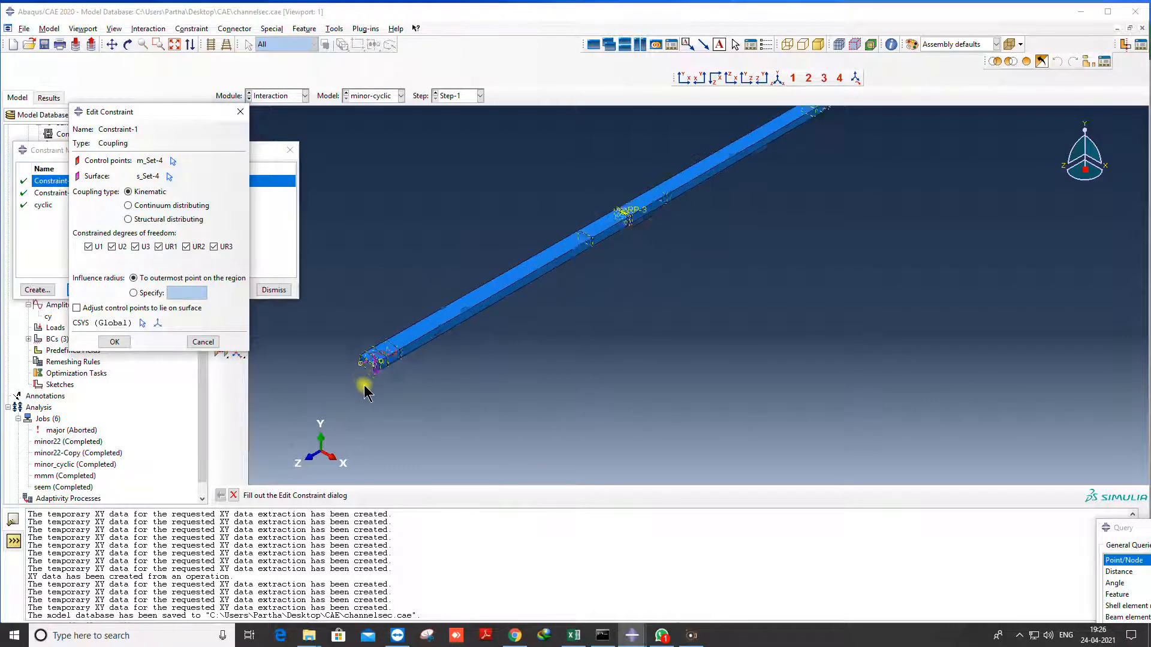
pyautogui.click(241, 112)
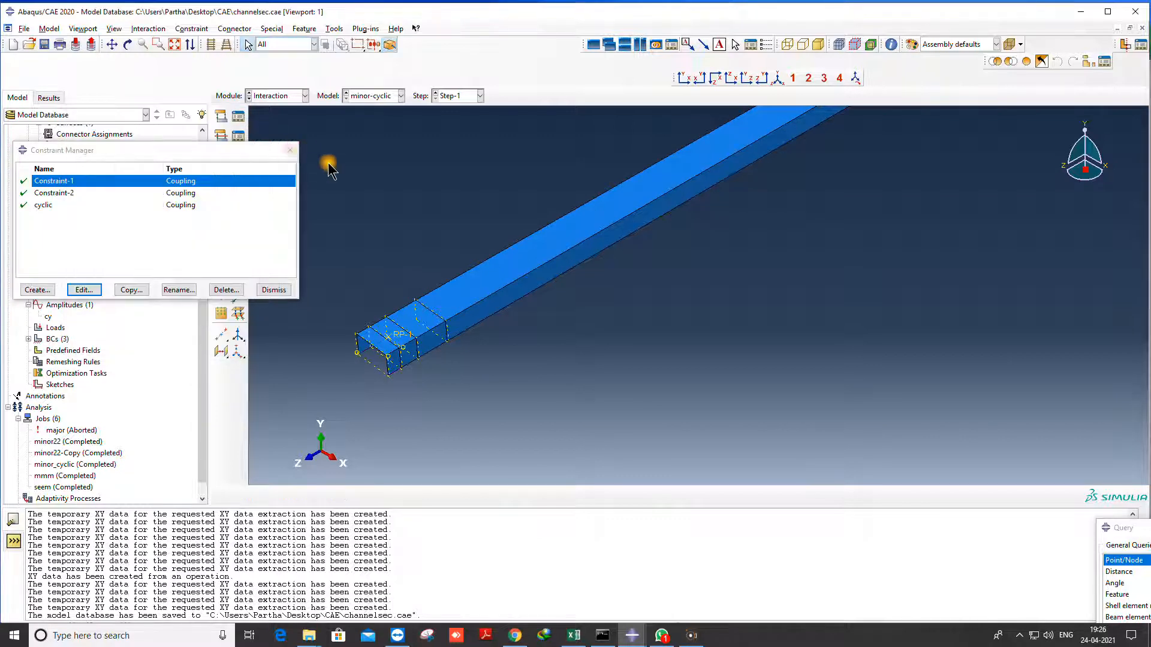
pyautogui.click(290, 151)
# Collapse the minor-cyclic model in the model tree and save the model database
pyautogui.scroll(10, 206, 299)
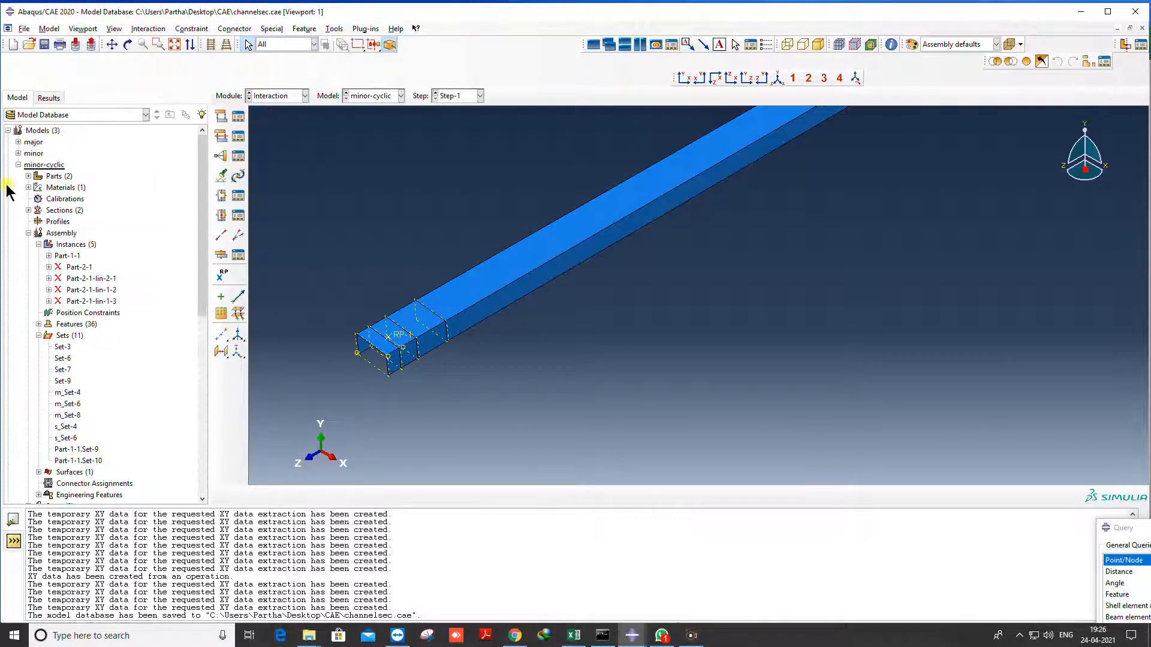
pyautogui.click(18, 165)
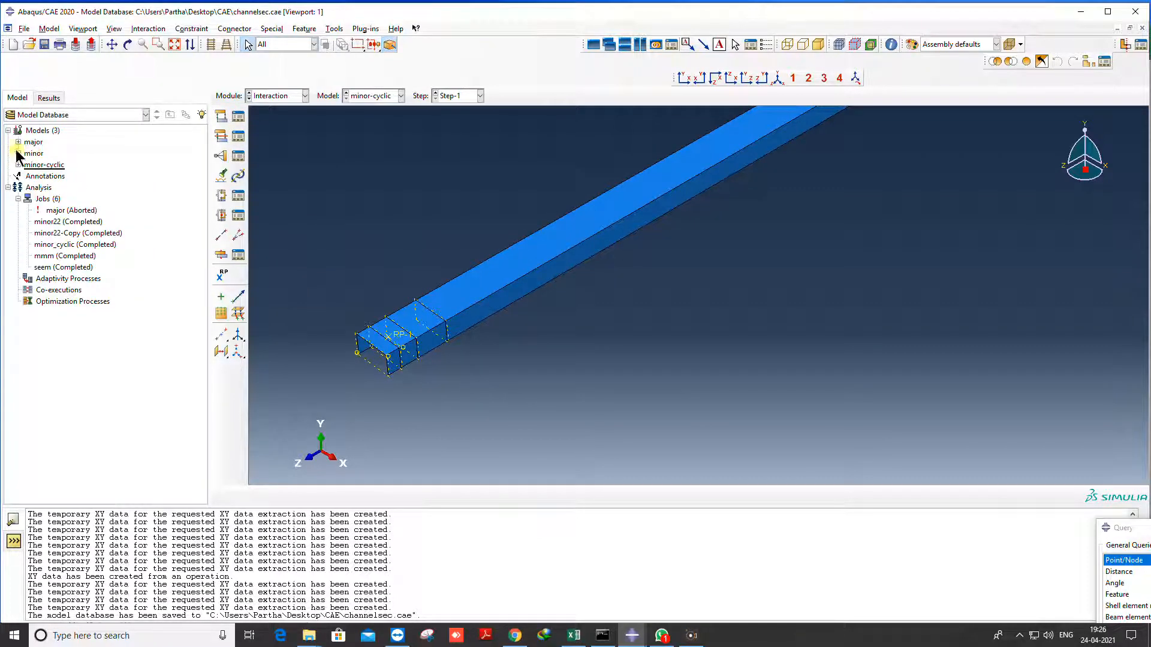
pyautogui.click(42, 43)
pyautogui.click(42, 43)
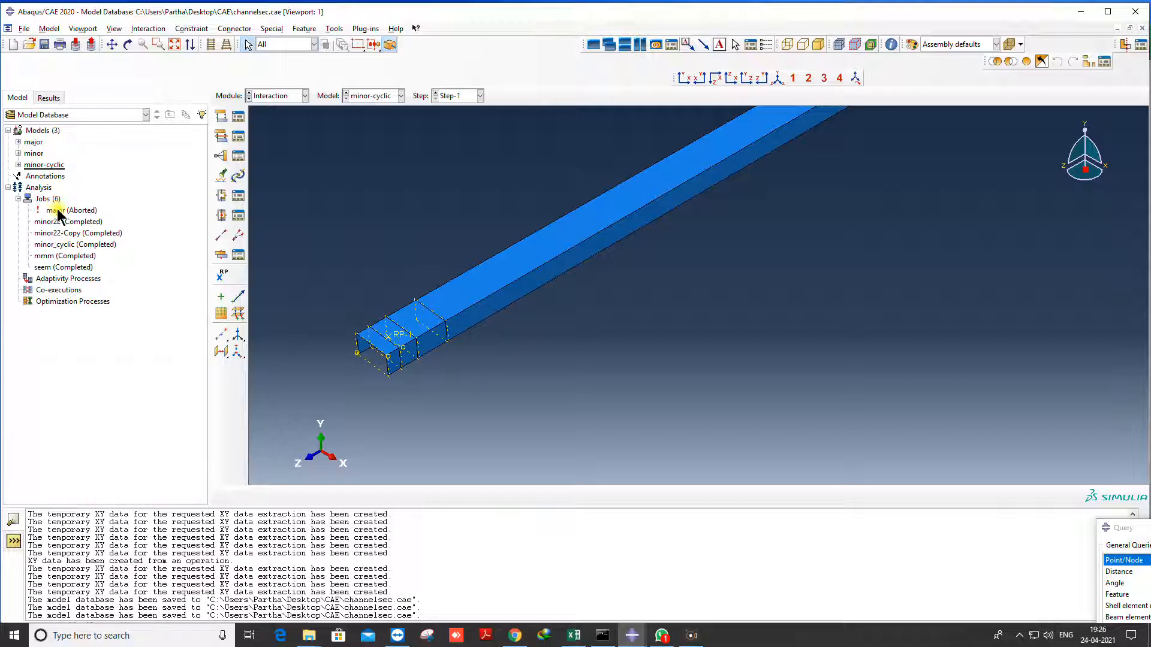
# Delete the completed analysis jobs mmm and seem from the model database
pyautogui.click(57, 209)
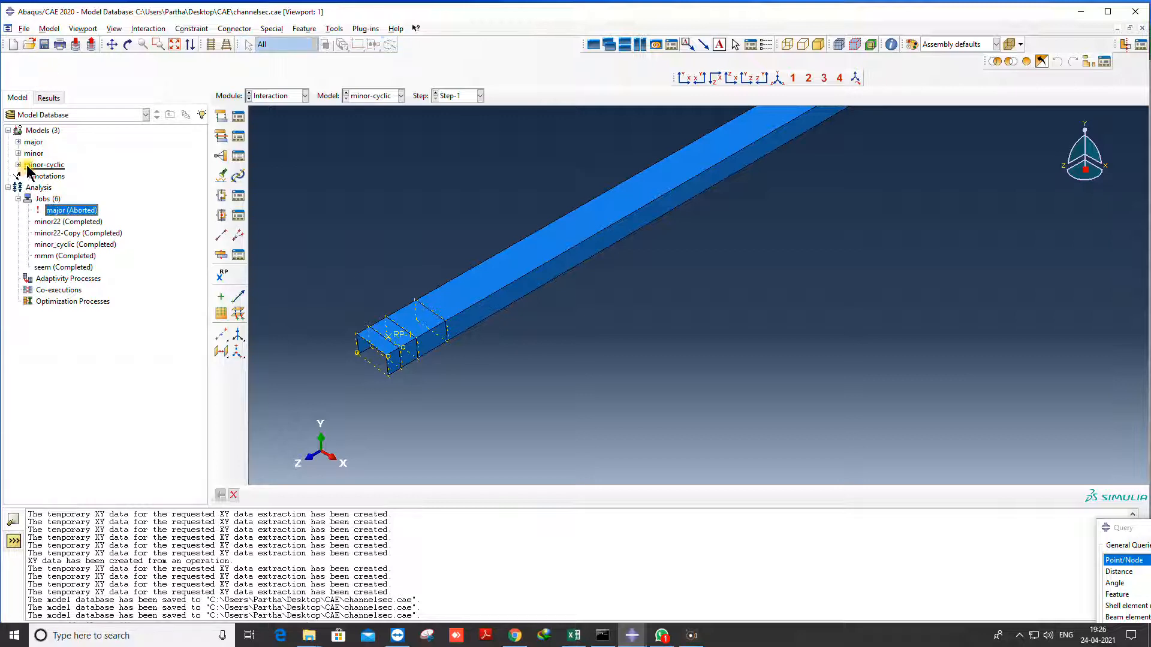
pyautogui.click(66, 222)
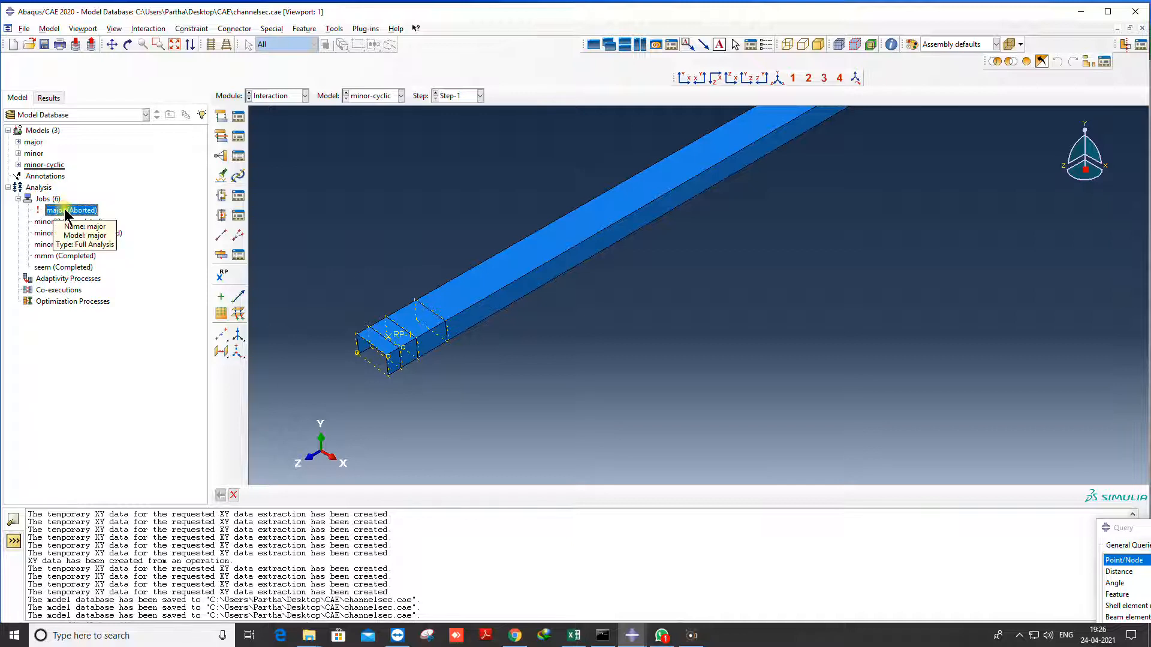
pyautogui.click(56, 268)
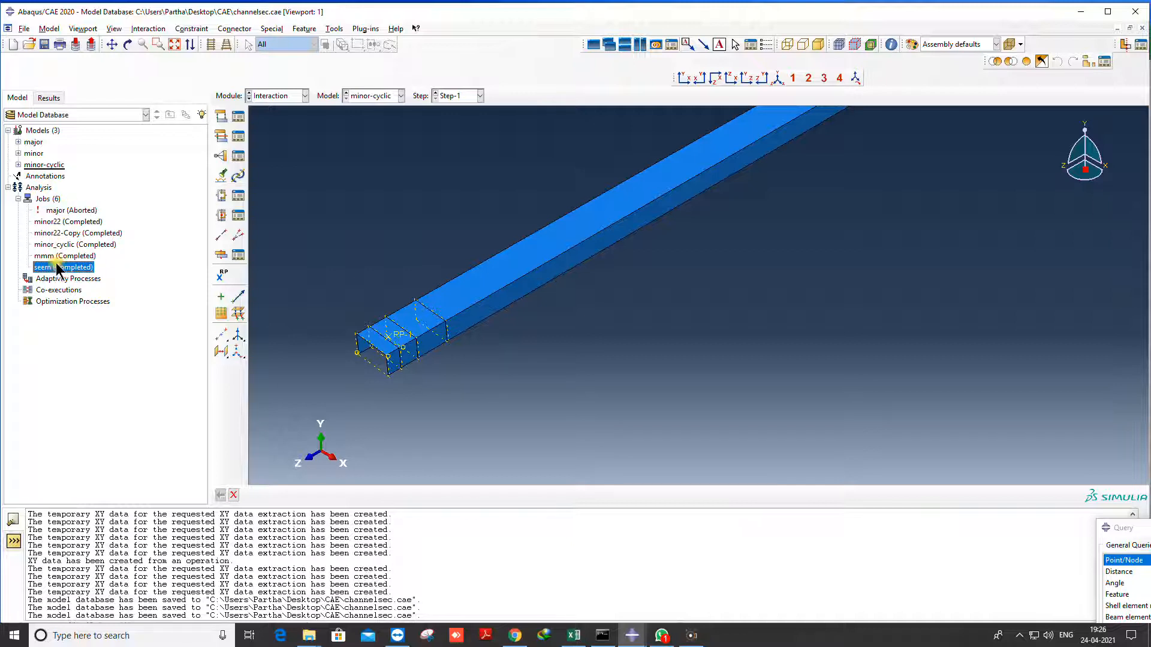
pyautogui.keyDown('shift'); pyautogui.click(58, 256); pyautogui.keyUp('shift')
pyautogui.rightClick(58, 257)
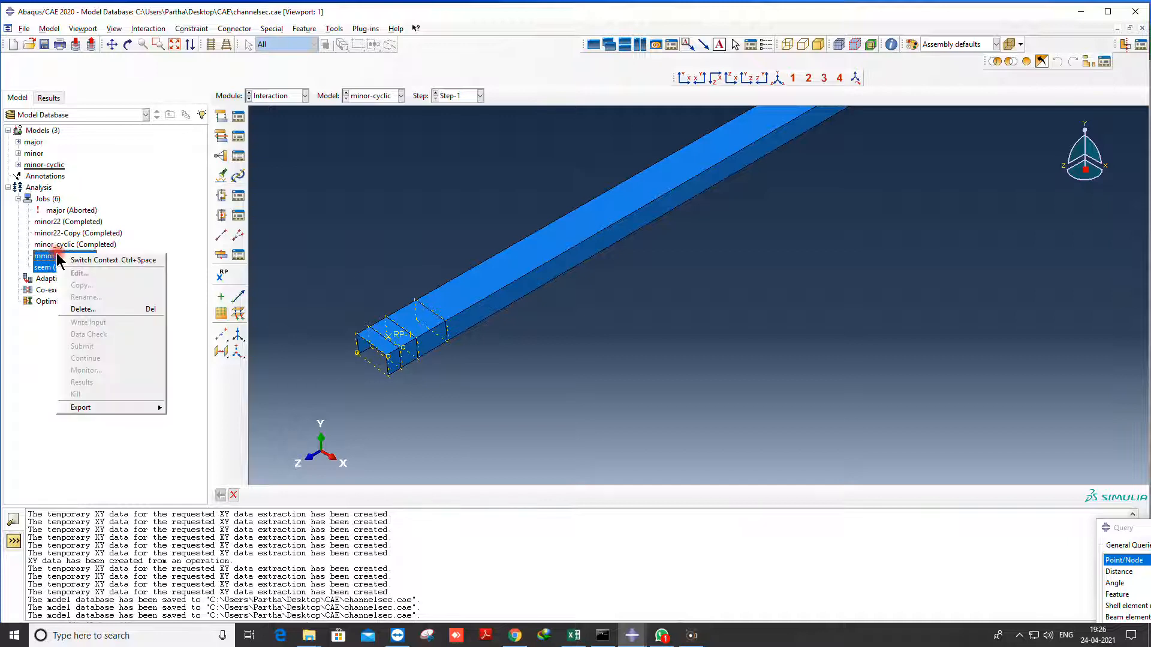
pyautogui.click(76, 308)
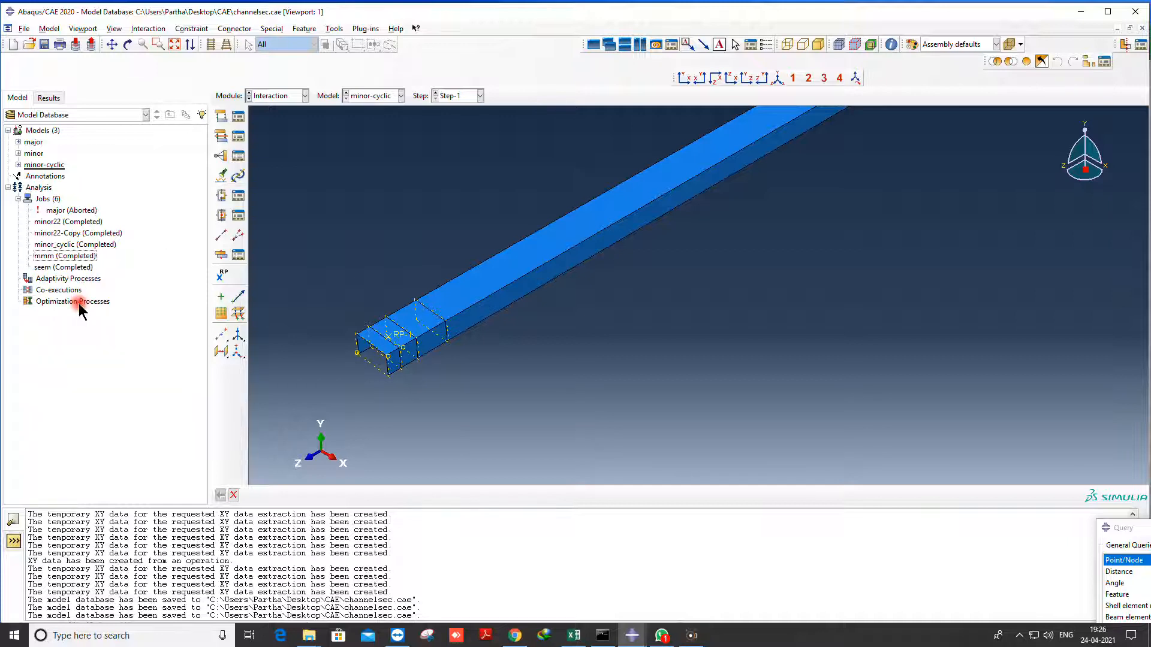
pyautogui.keyDown('shift'); pyautogui.click(64, 268); pyautogui.keyUp('shift')
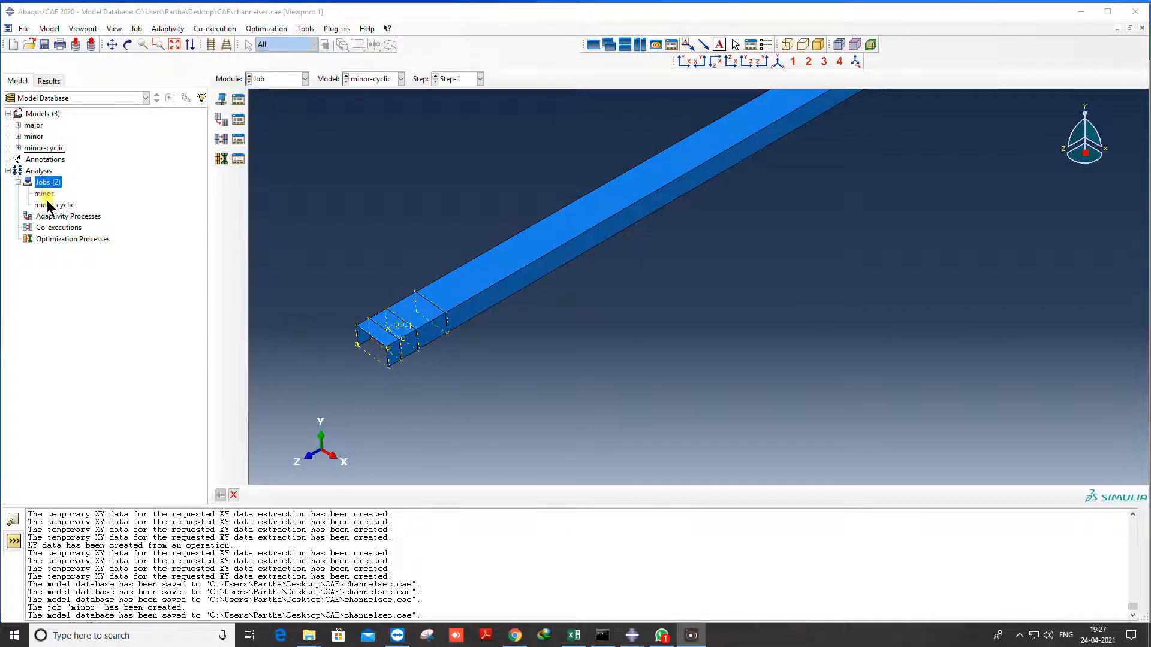
# Open the minor job for editing and examine its parallelization settings
pyautogui.rightClick(46, 198)
pyautogui.click(66, 222)
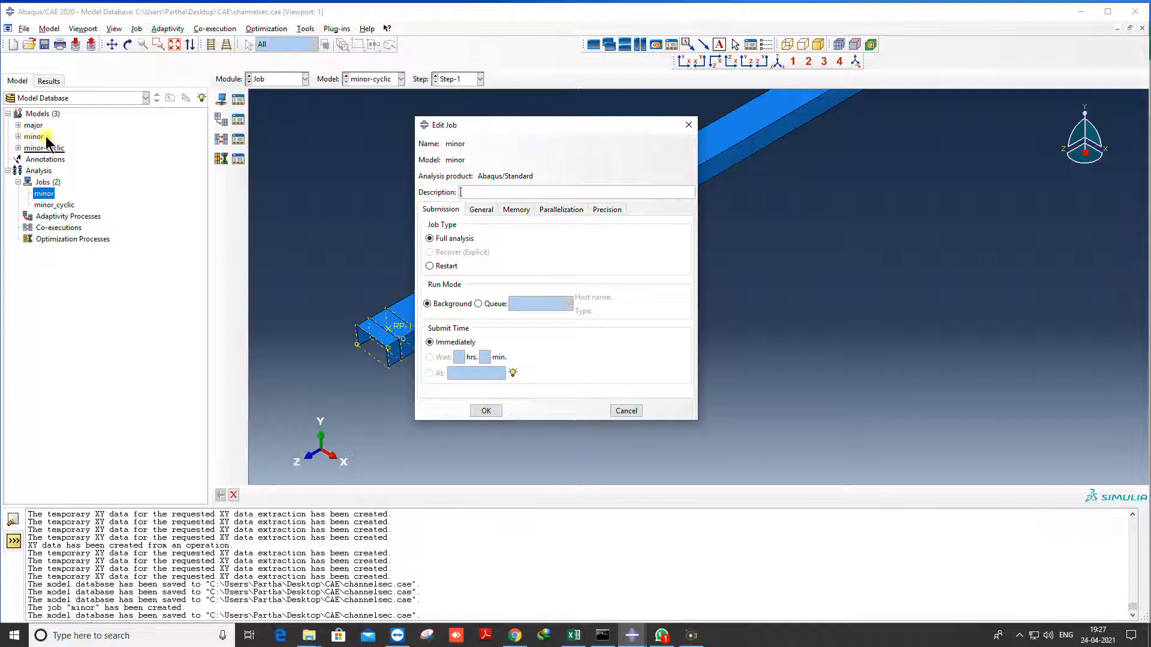
pyautogui.click(563, 211)
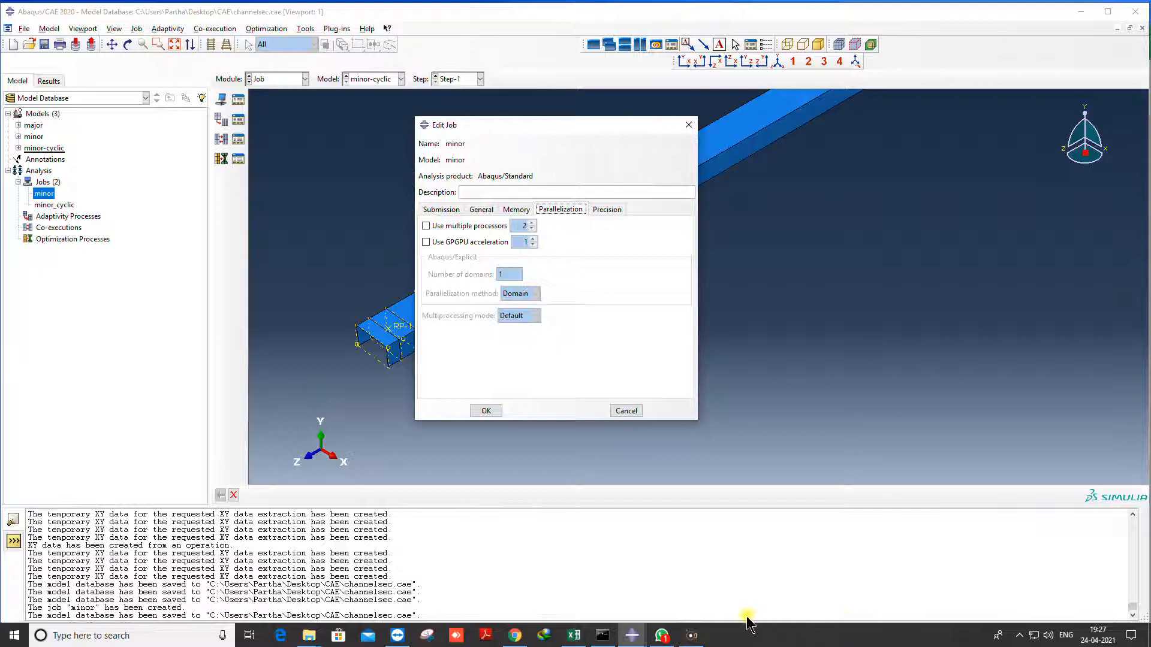
# Check the computer's CPU core and logical processor counts in Windows Task Manager, and close it
pyautogui.rightClick(780, 636)
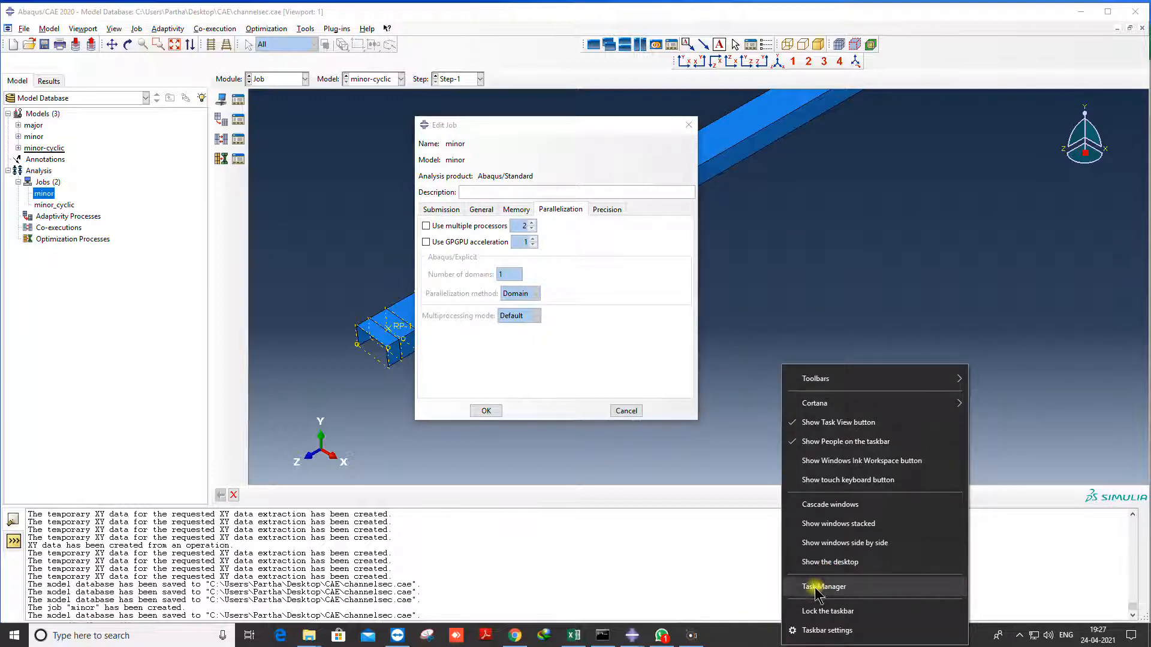
pyautogui.click(823, 587)
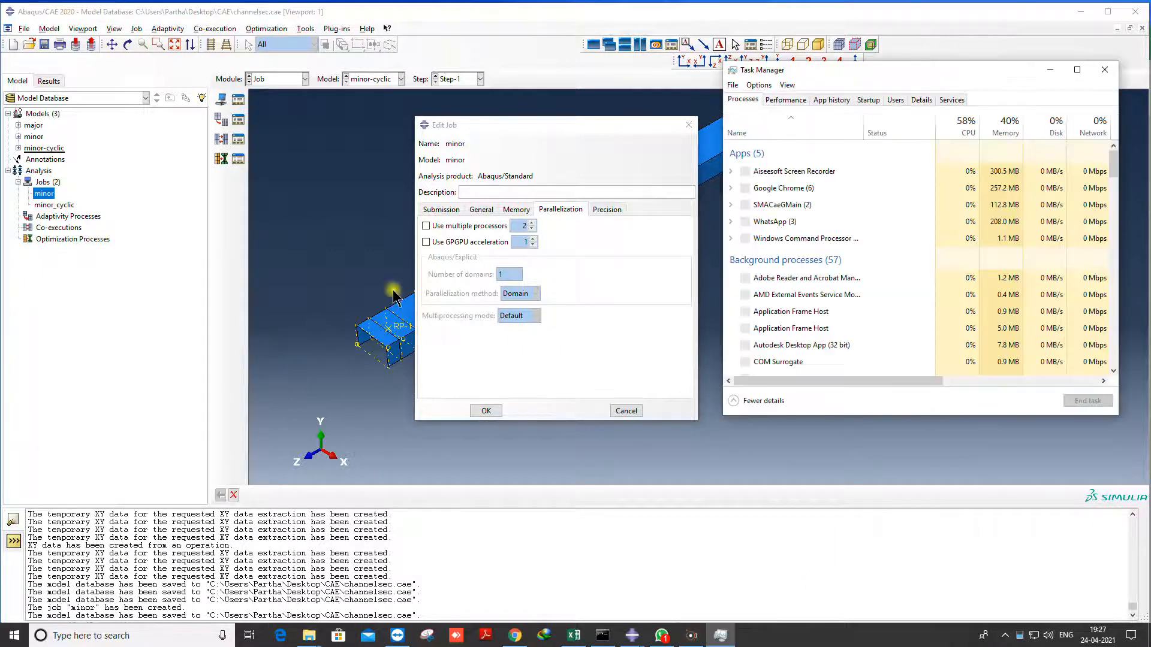
pyautogui.click(782, 99)
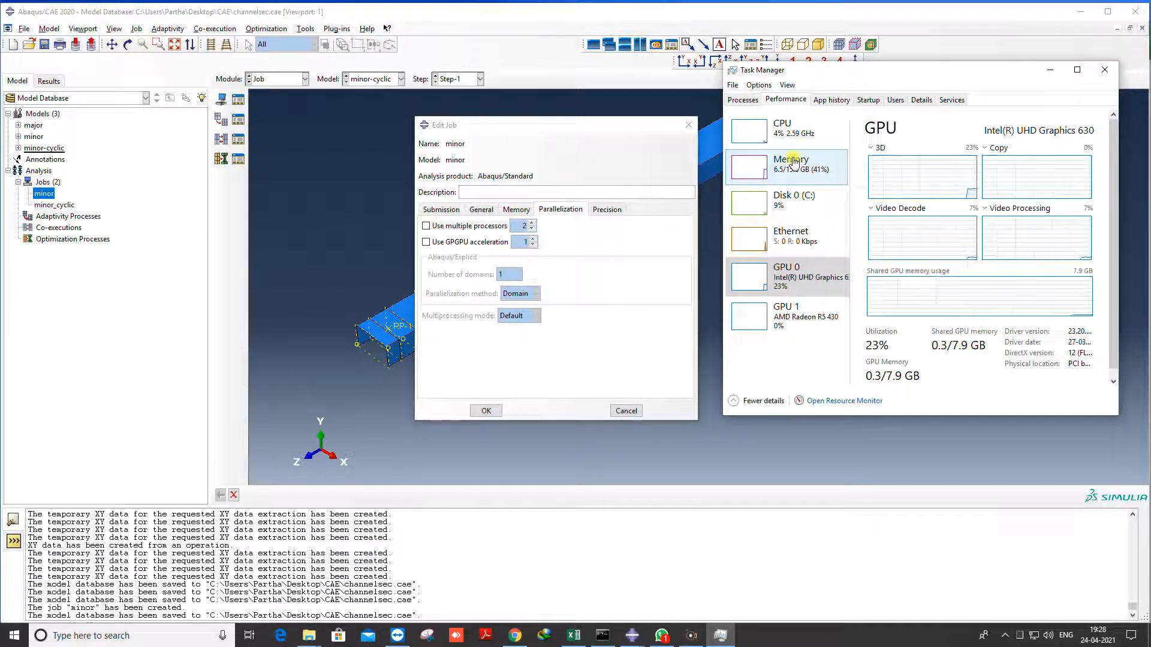
pyautogui.click(779, 129)
pyautogui.moveTo(870, 76); pyautogui.dragTo(815, 80)
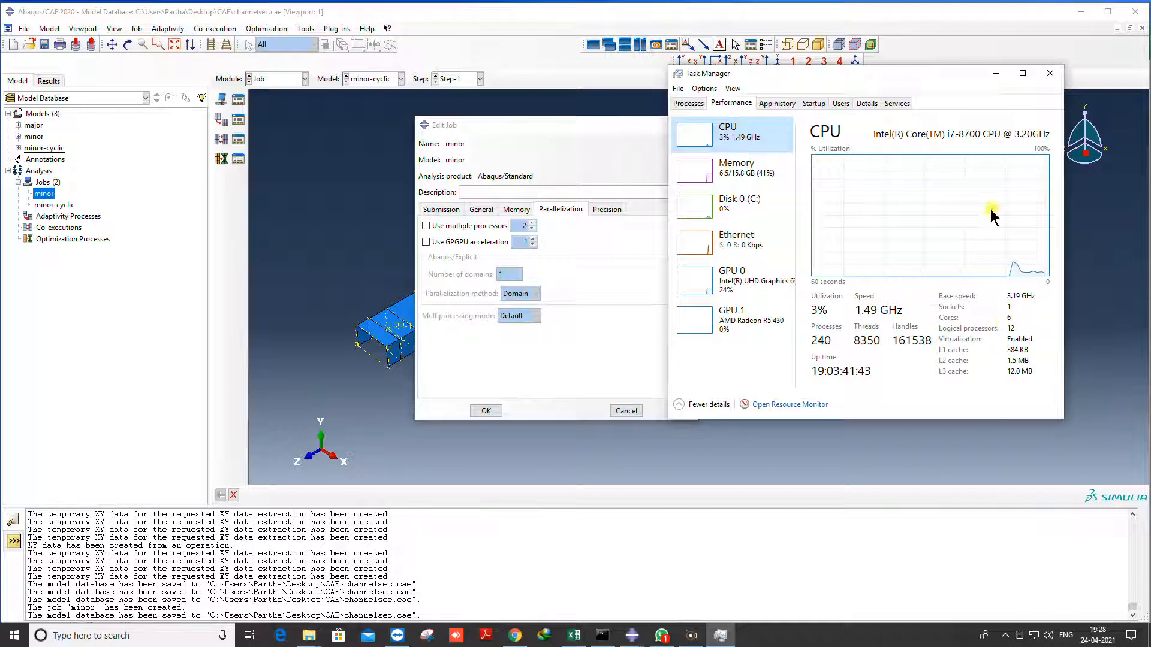
pyautogui.click(1050, 73)
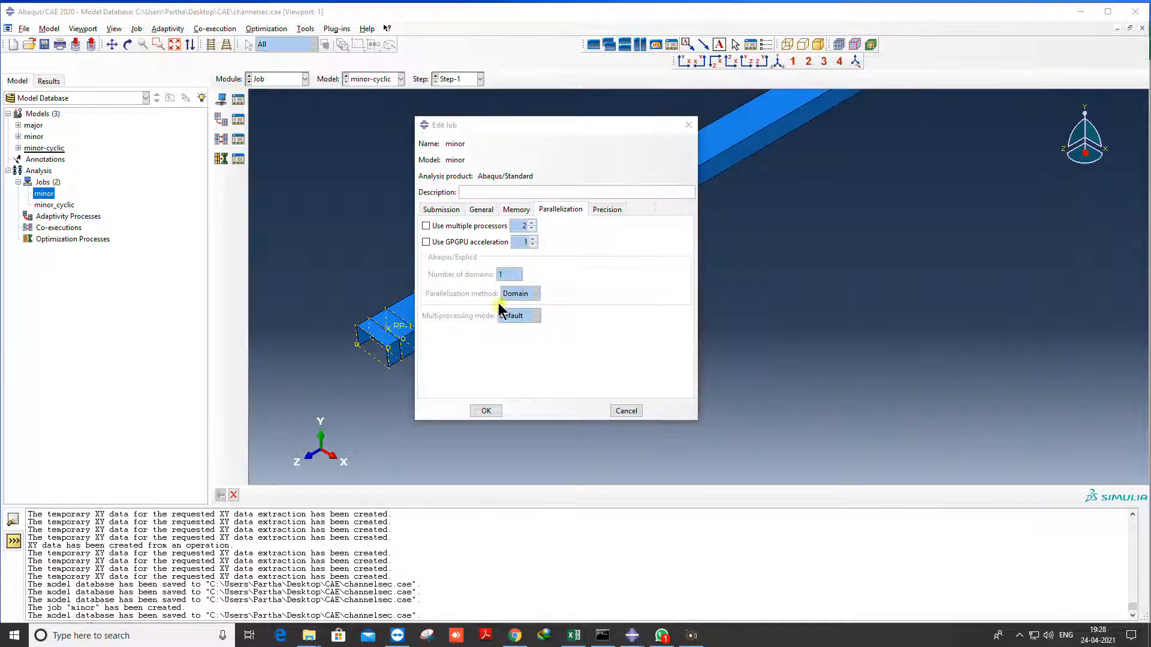
# Try the multiple-processors option for the minor job, turn it off again, and cancel the job edit
pyautogui.click(498, 226)
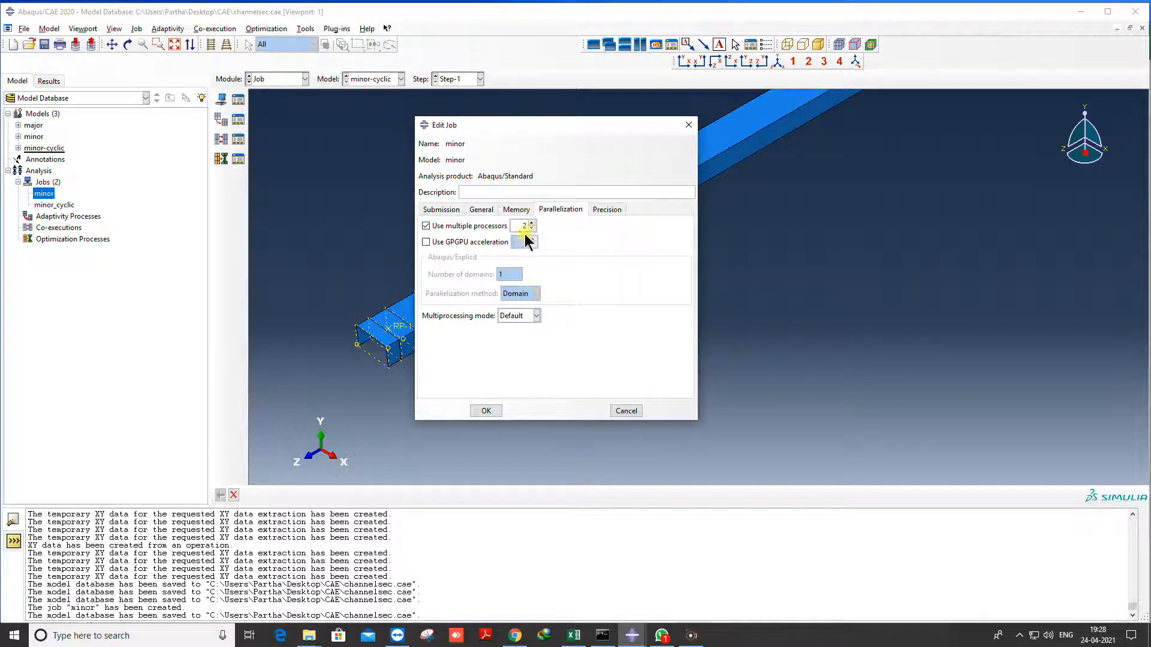
pyautogui.click(468, 225)
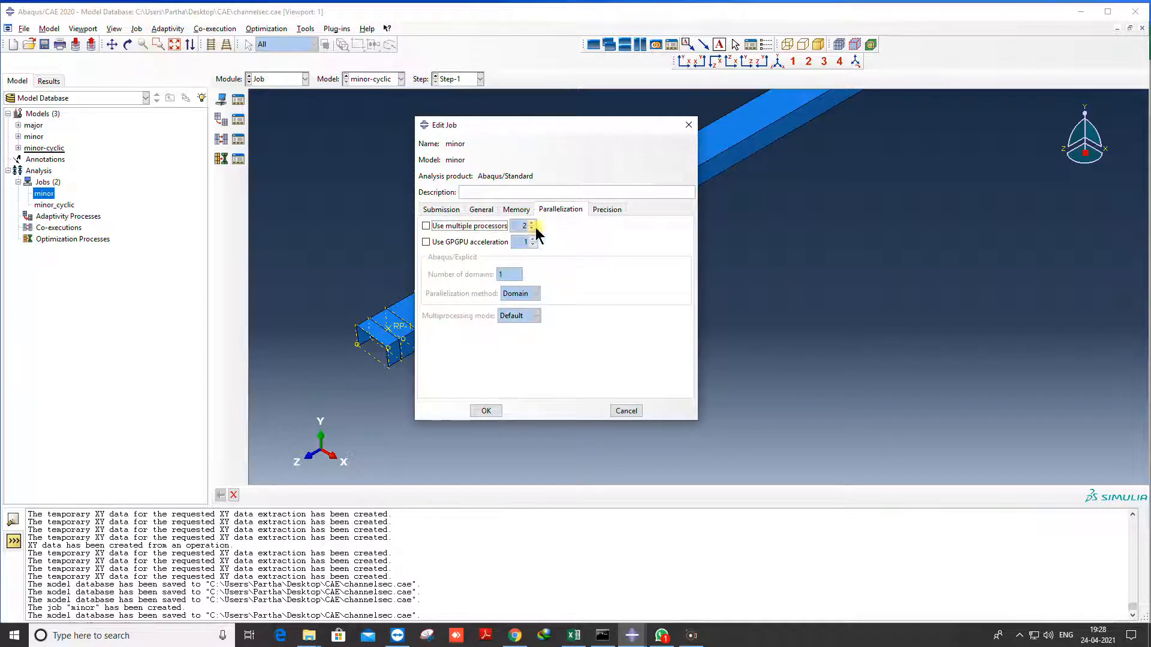
pyautogui.click(426, 209)
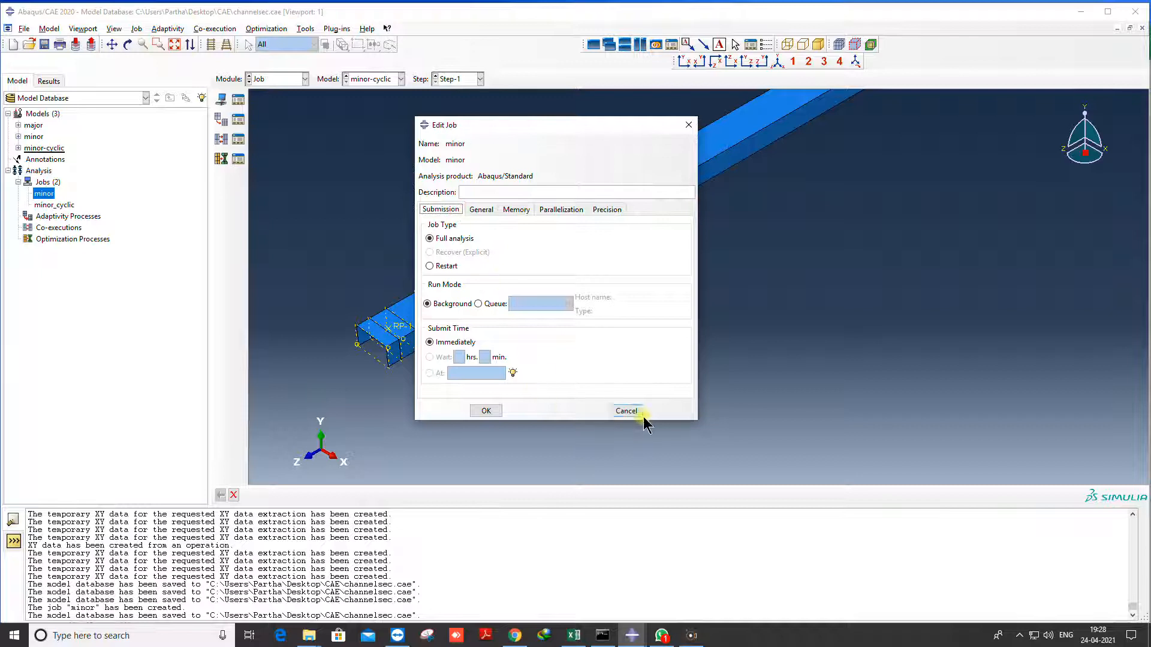
pyautogui.click(625, 411)
# Open the minor_cyclic job for editing, check which model it uses, and close it without saving changes
pyautogui.rightClick(48, 206)
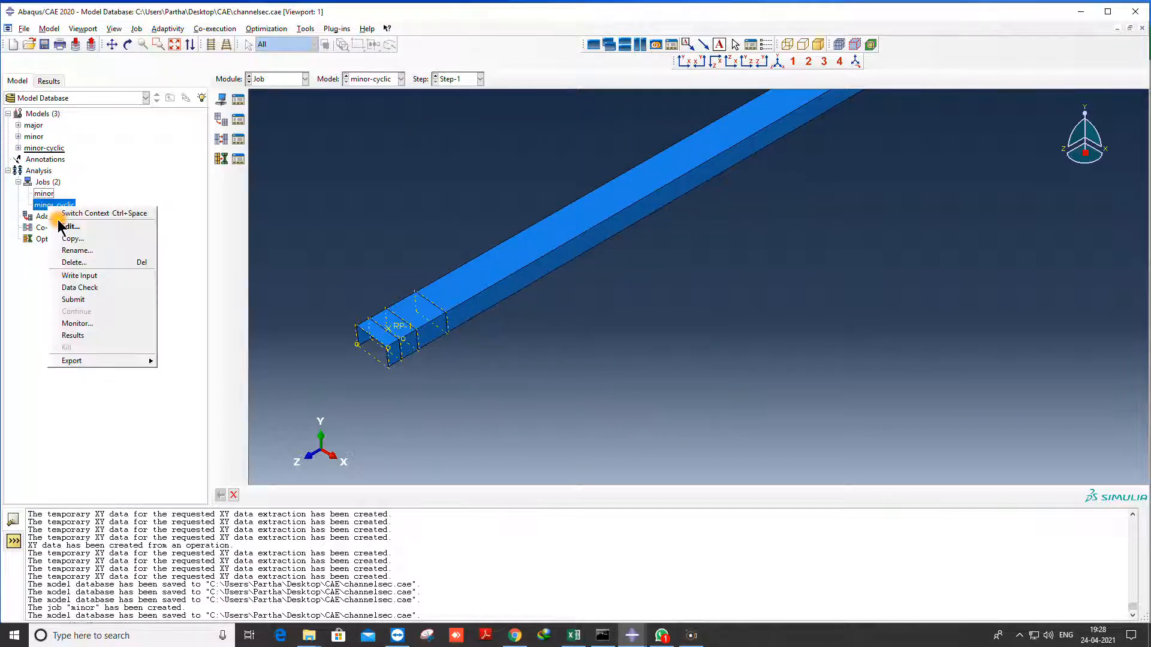
pyautogui.click(63, 214)
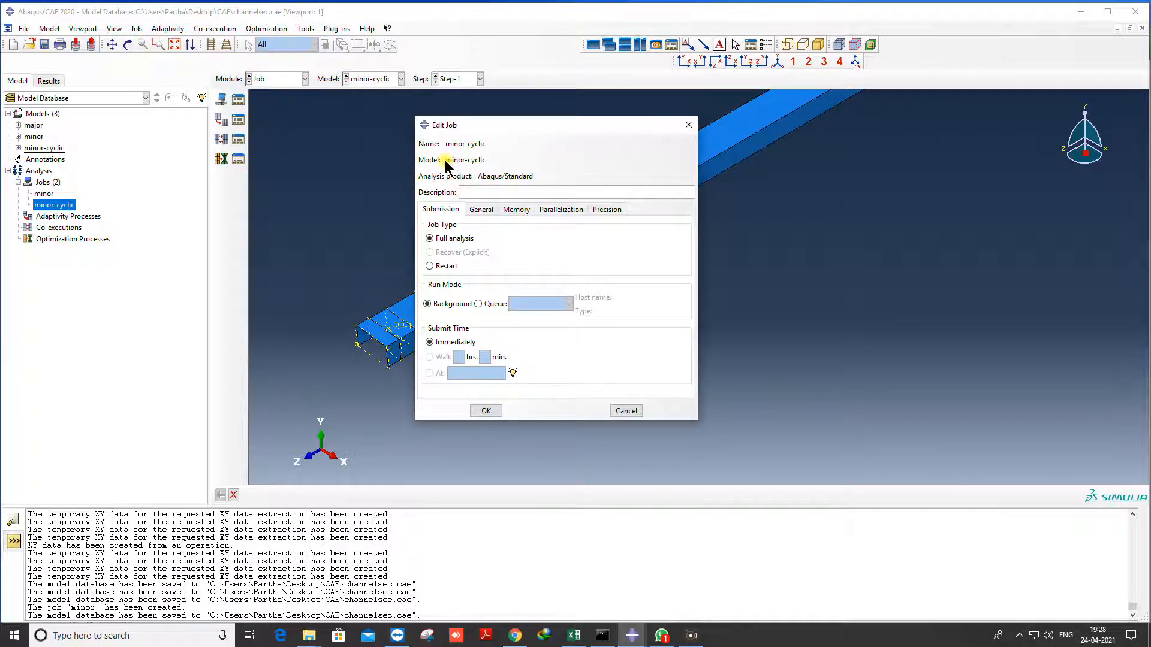
pyautogui.click(623, 412)
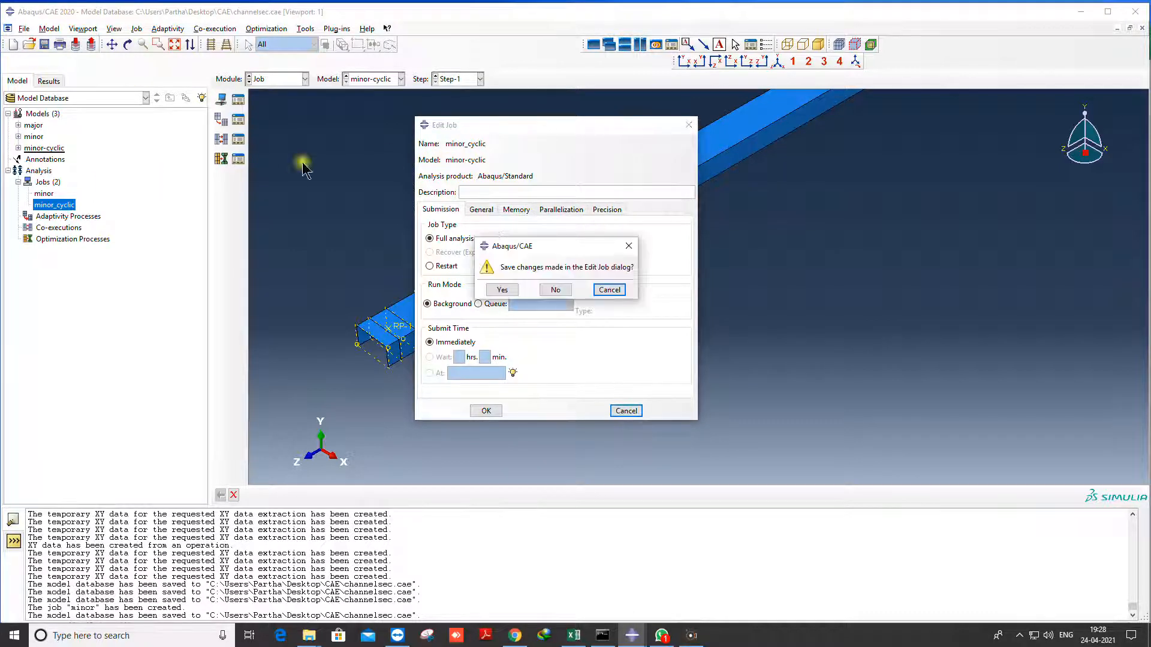
pyautogui.click(548, 291)
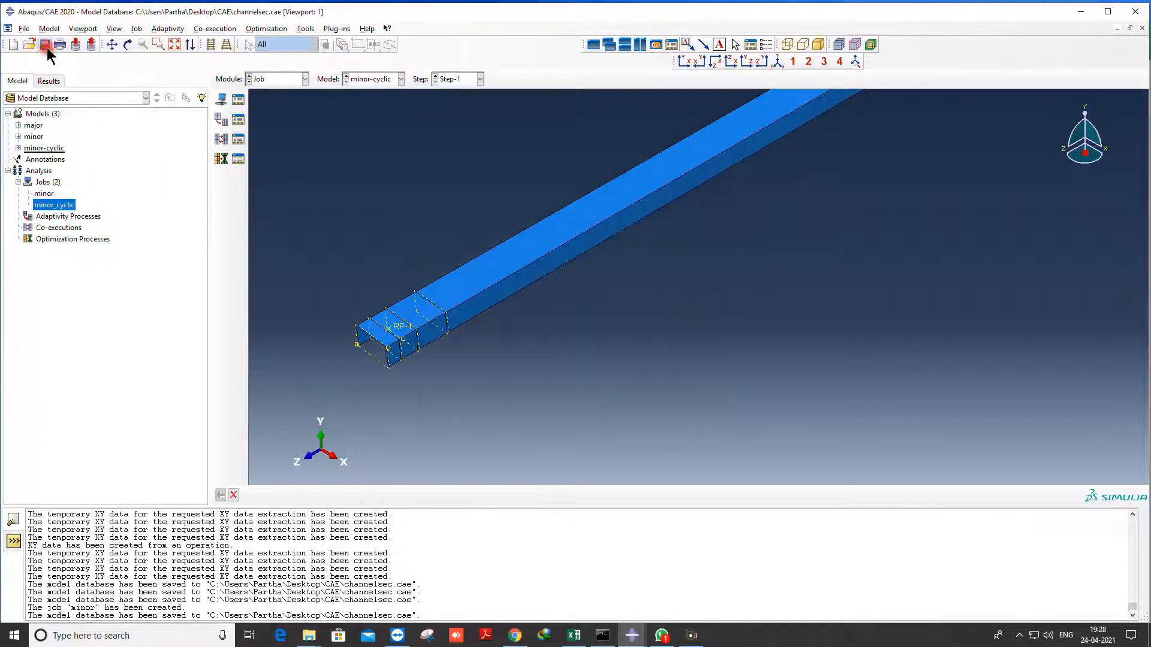